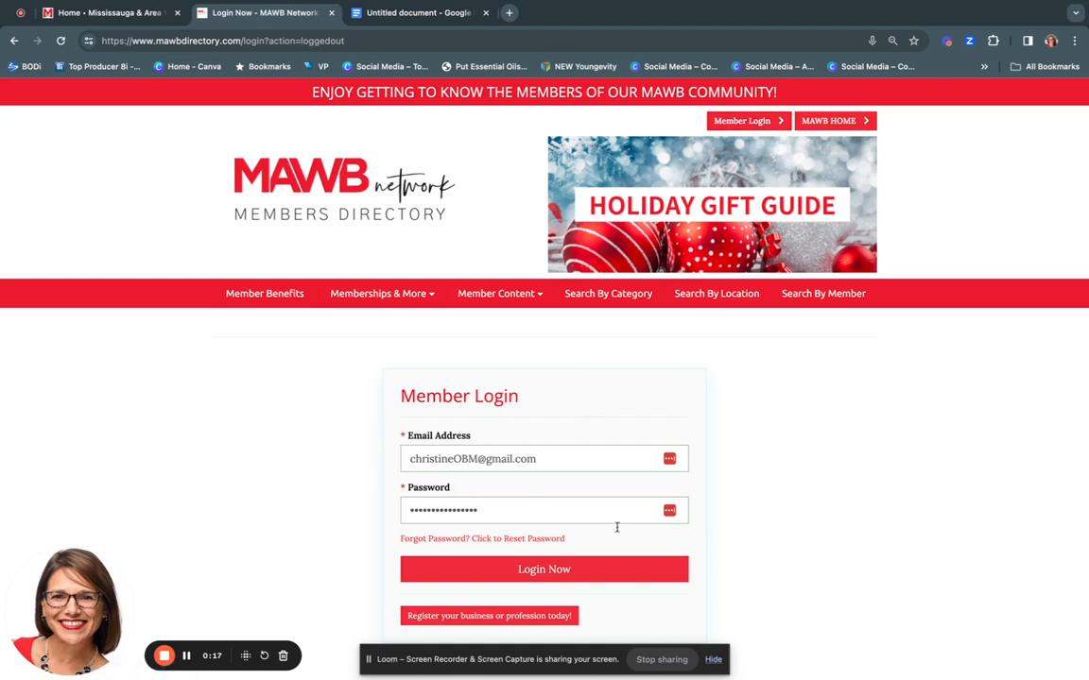
Log in to the member directory with the prefilled credentials and dismiss the offer to save the password
{"action": "scroll", "coordinate": [702, 455], "scroll_direction": "down", "scroll_amount": 1}
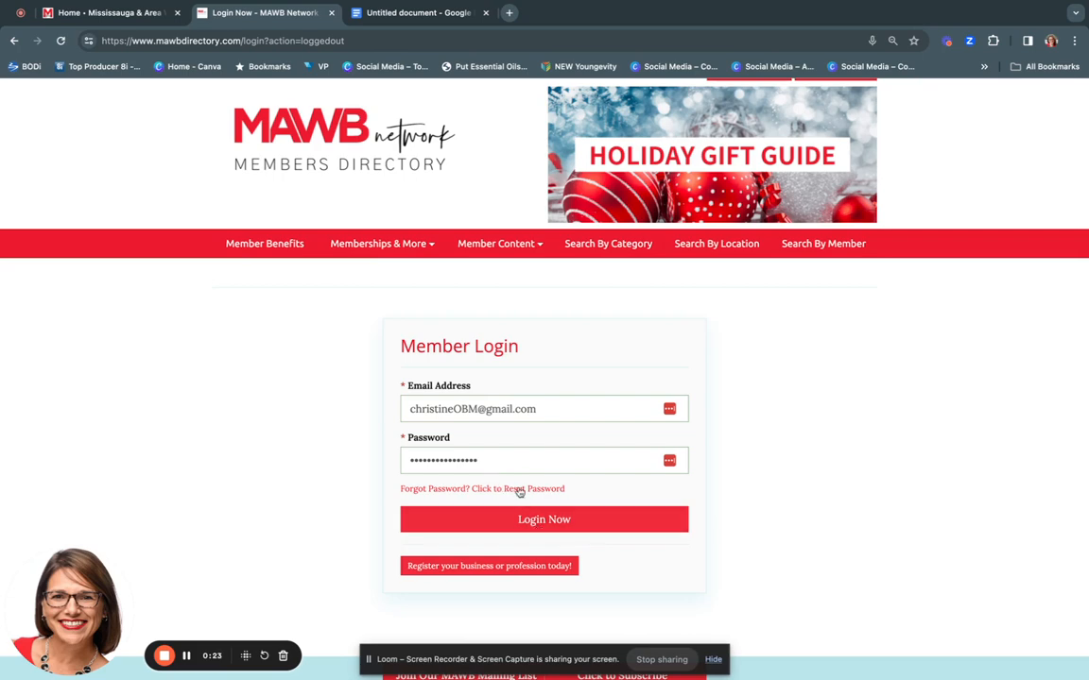
{"action": "left_click", "coordinate": [542, 519]}
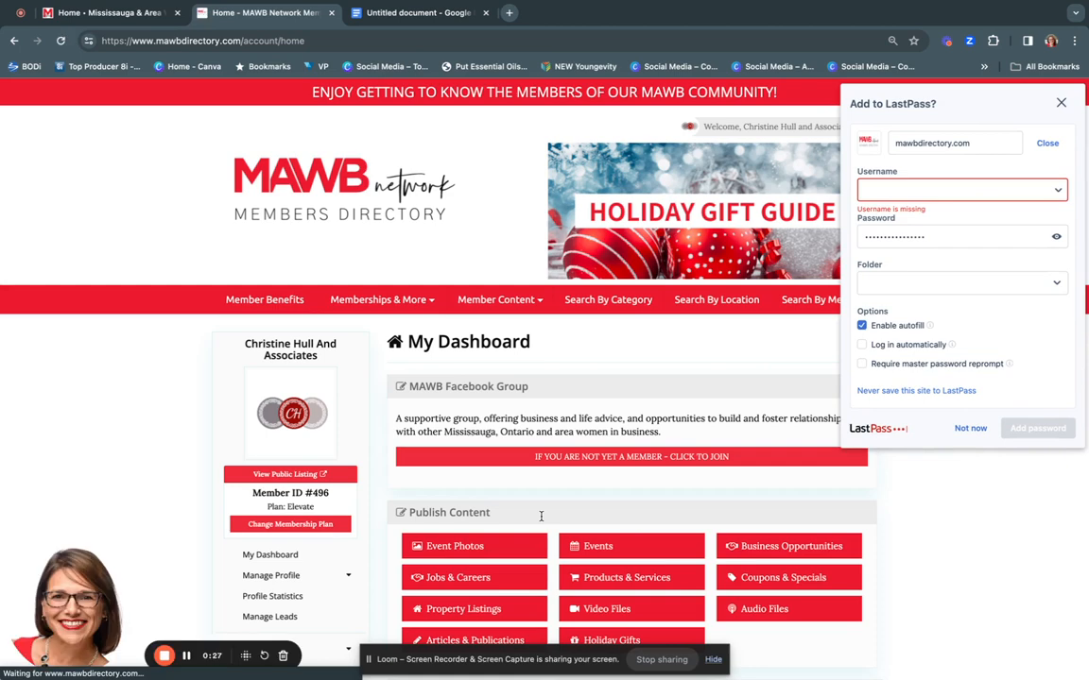
{"action": "left_click", "coordinate": [1063, 103]}
Look over the member dashboard and open the form for publishing a new event
{"action": "scroll", "coordinate": [898, 458], "scroll_direction": "down", "scroll_amount": 1}
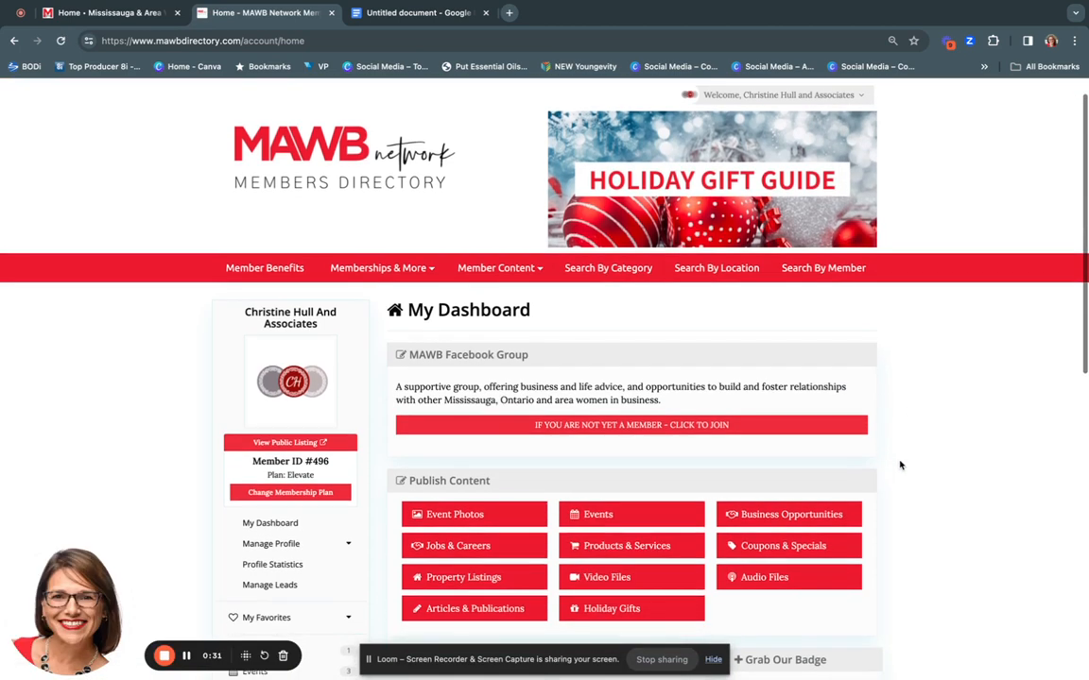
{"action": "scroll", "coordinate": [900, 465], "scroll_direction": "down", "scroll_amount": 2}
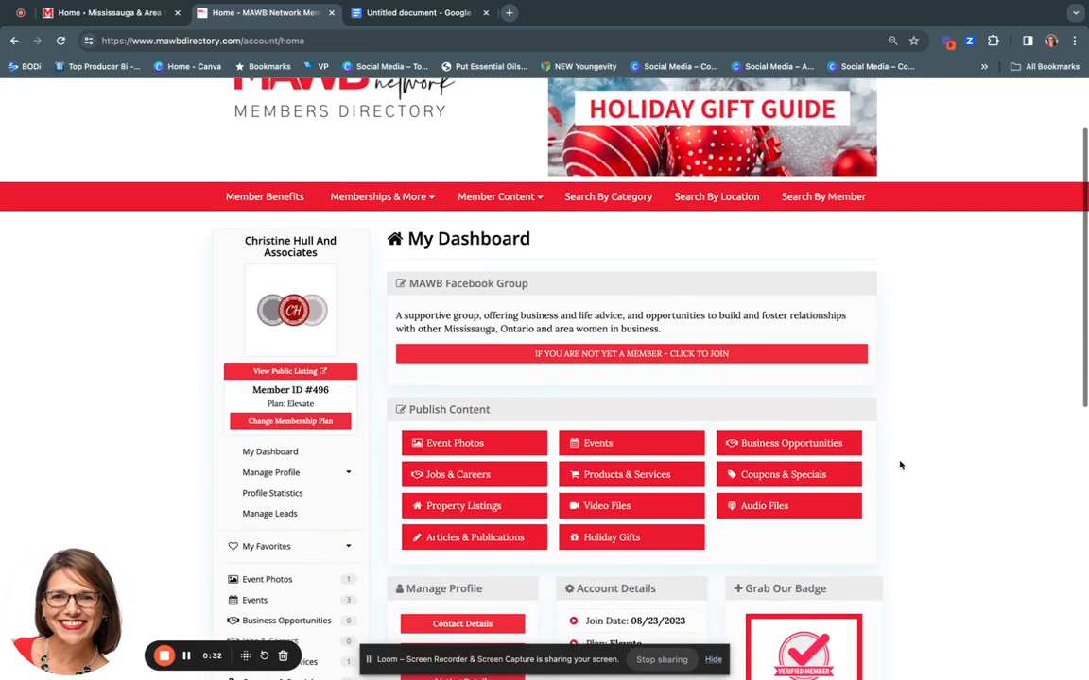
{"action": "scroll", "coordinate": [900, 465], "scroll_direction": "up", "scroll_amount": 1}
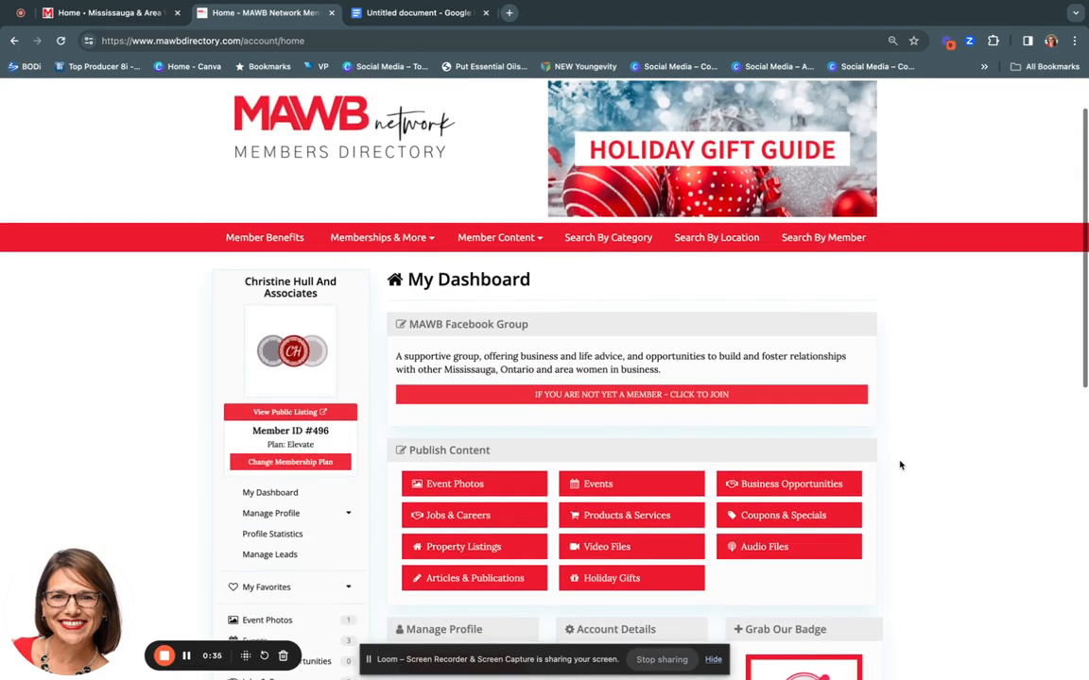
{"action": "scroll", "coordinate": [900, 464], "scroll_direction": "up", "scroll_amount": 1}
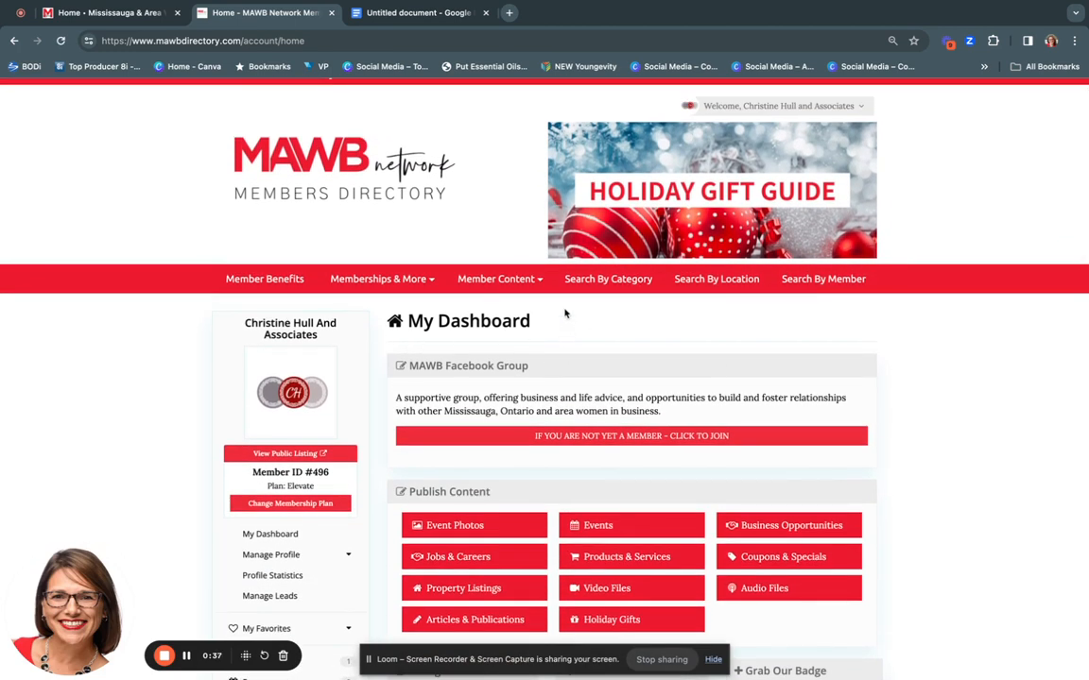
{"action": "scroll", "coordinate": [812, 489], "scroll_direction": "down", "scroll_amount": 1}
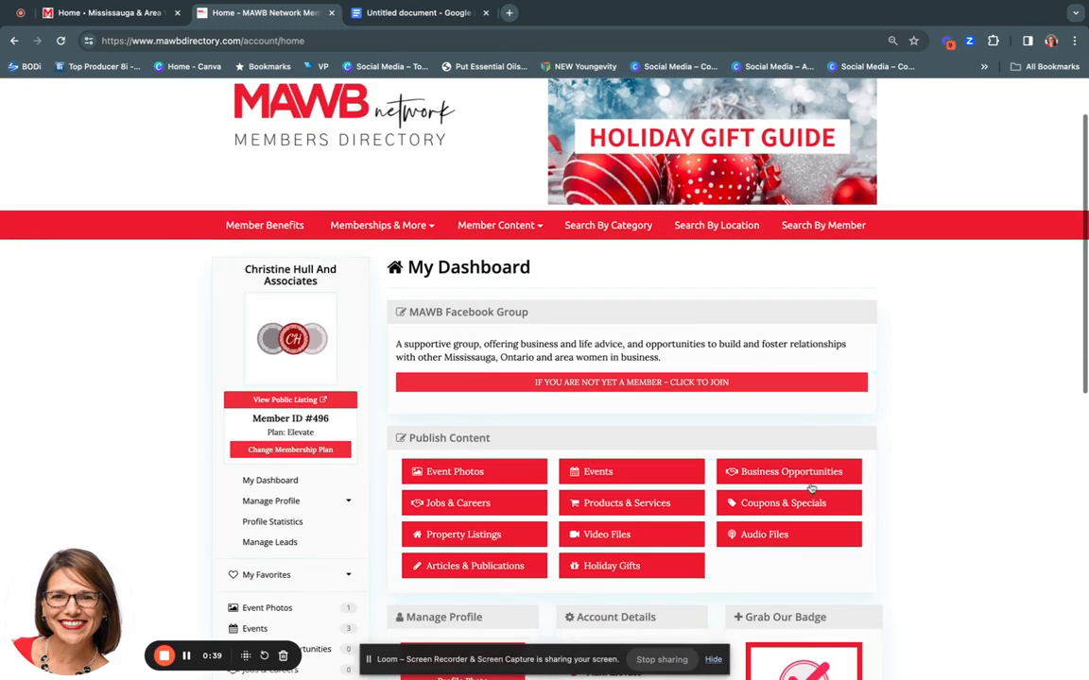
{"action": "scroll", "coordinate": [918, 445], "scroll_direction": "down", "scroll_amount": 3}
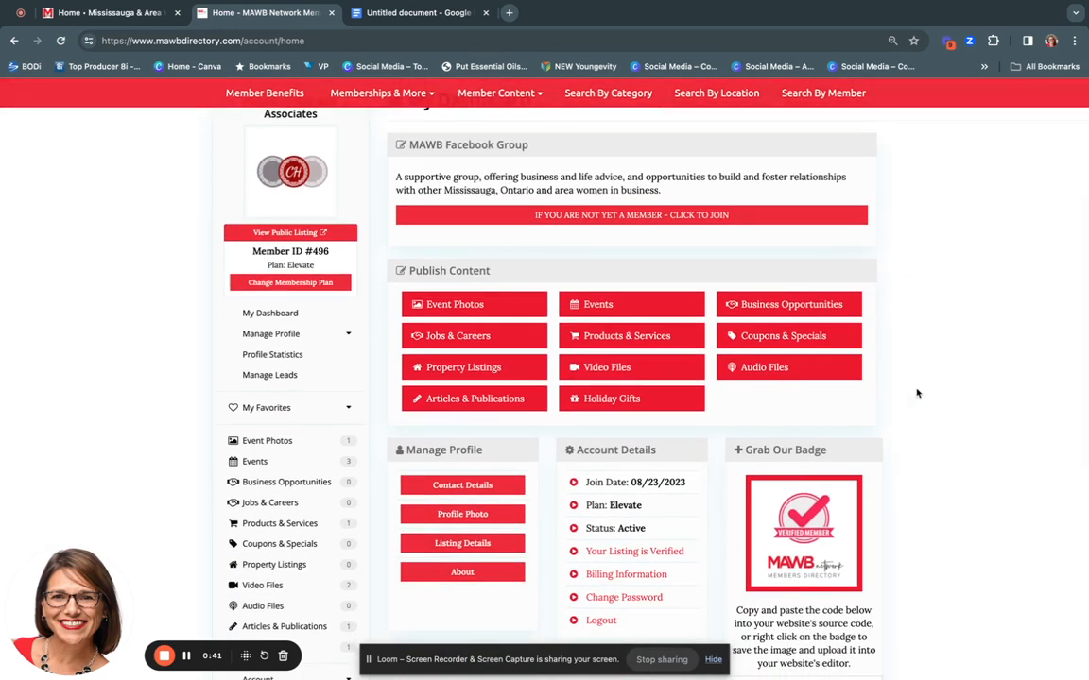
{"action": "scroll", "coordinate": [917, 393], "scroll_direction": "up", "scroll_amount": 1}
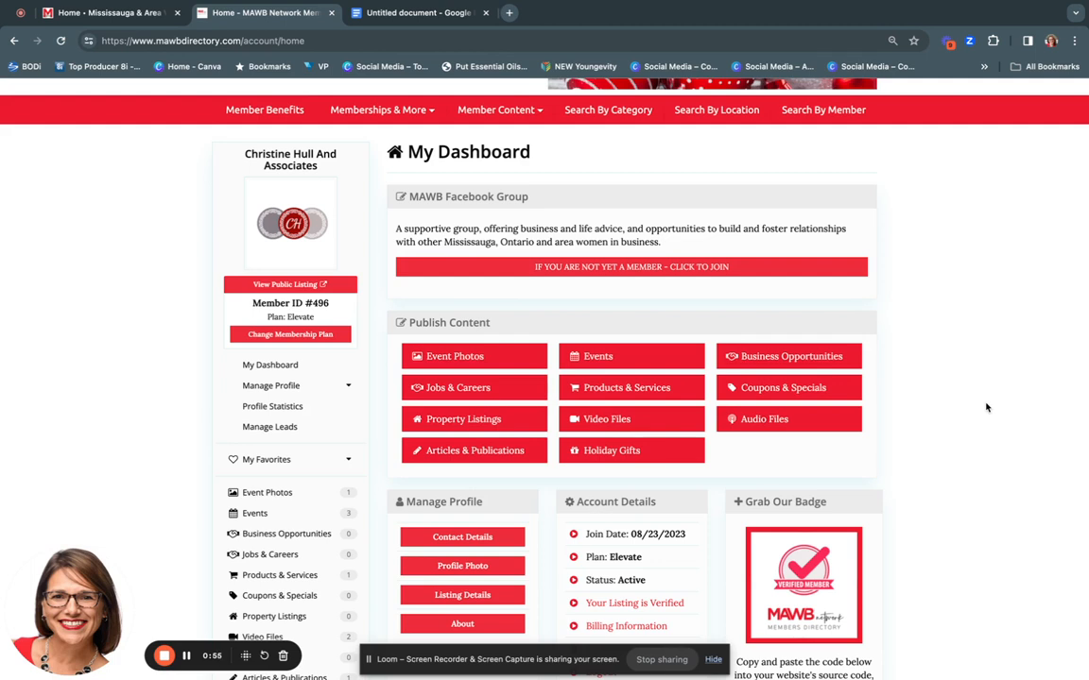
{"action": "left_click", "coordinate": [610, 358]}
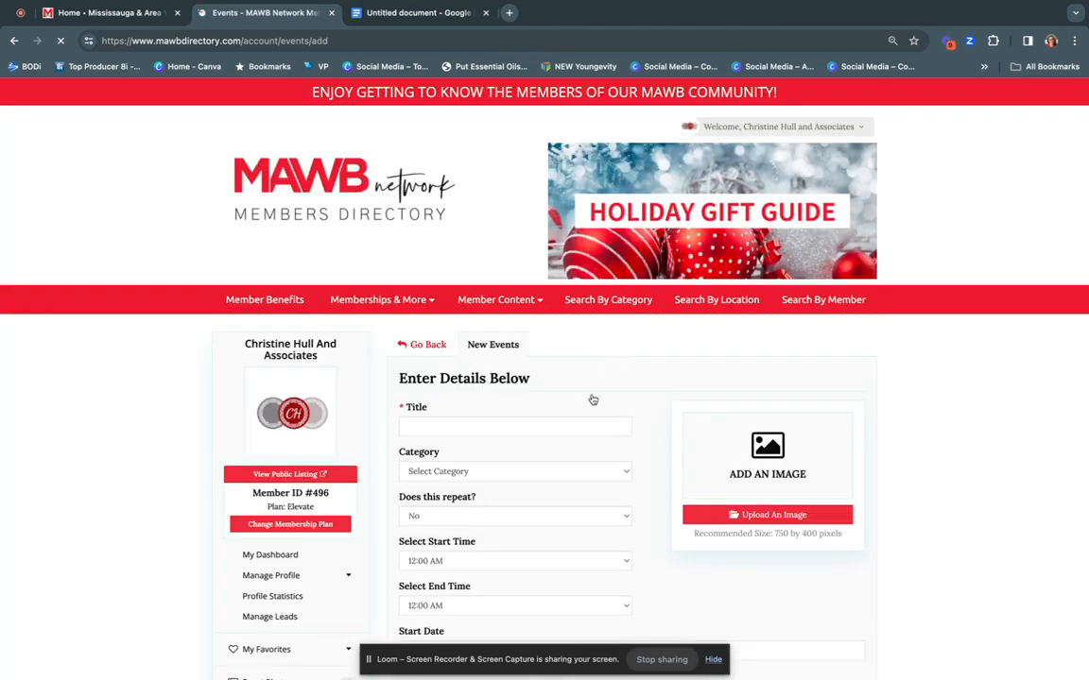
Enlarge the form and title the new event "MAWB Holiday Sip & Shop Event"
{"action": "scroll", "coordinate": [593, 400], "scroll_direction": "down", "scroll_amount": 3}
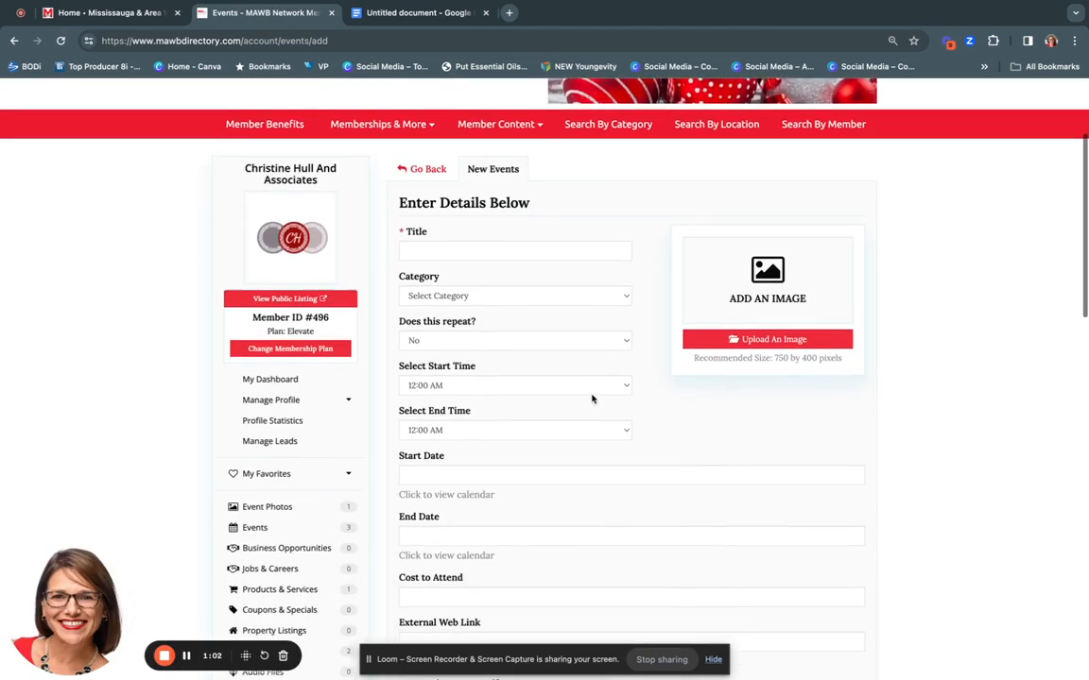
{"action": "key", "text": "super+equal"}
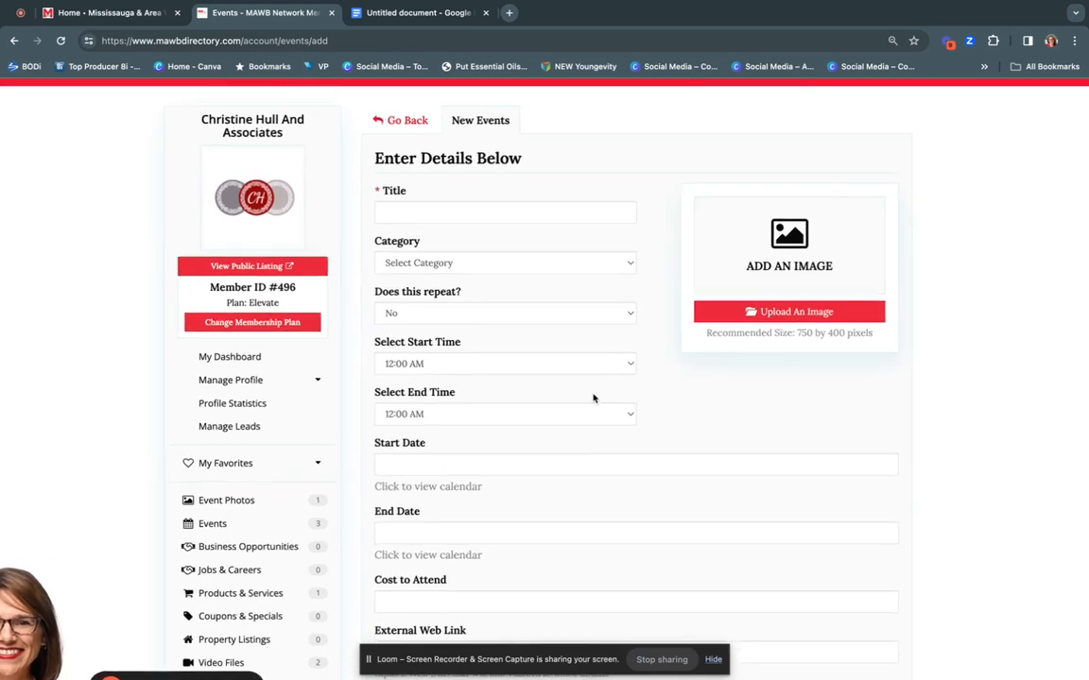
{"action": "left_click", "coordinate": [416, 204]}
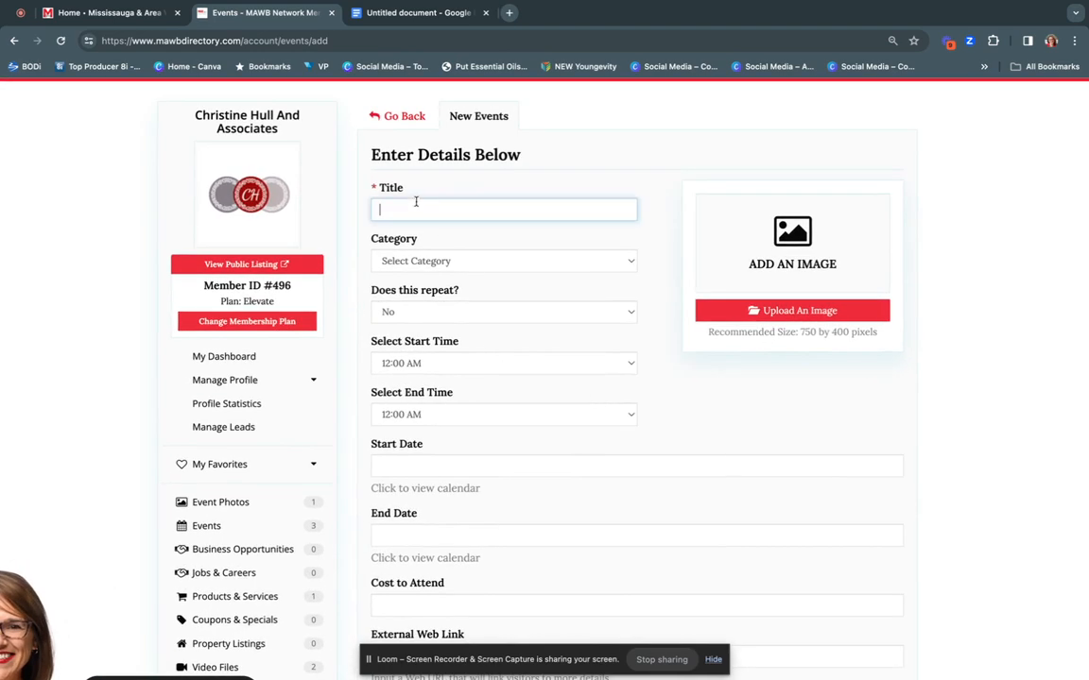
{"action": "type", "text": "Hol"}
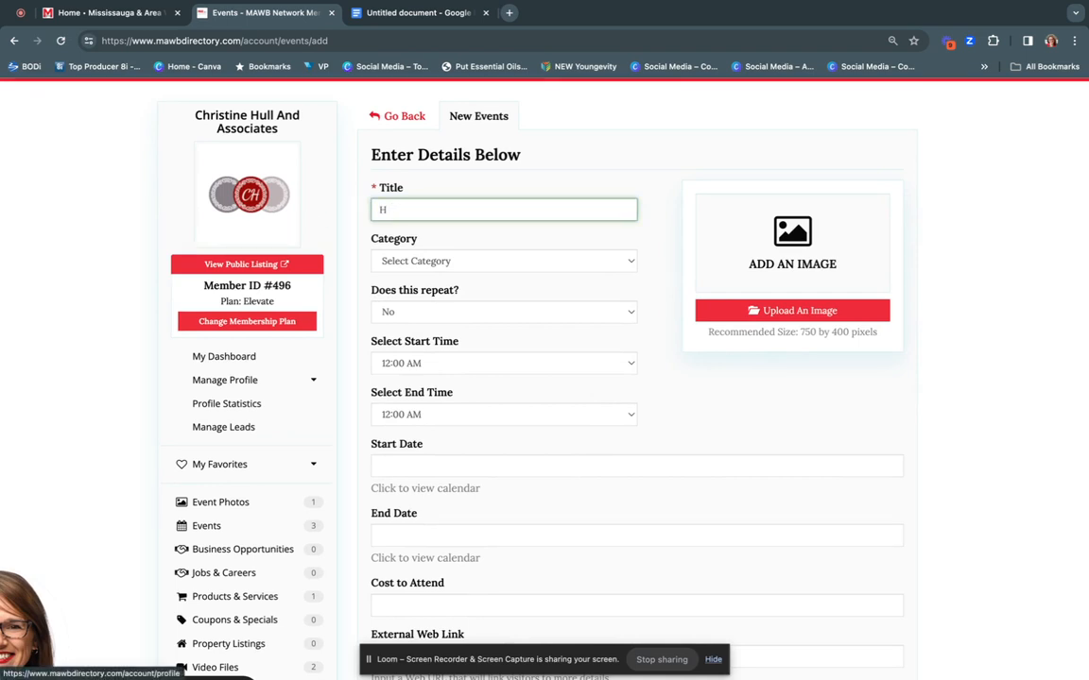
{"action": "key", "text": "BackSpace"}
{"action": "type", "text": "MAWB Ho"}
{"action": "key", "text": "BackSpace"}
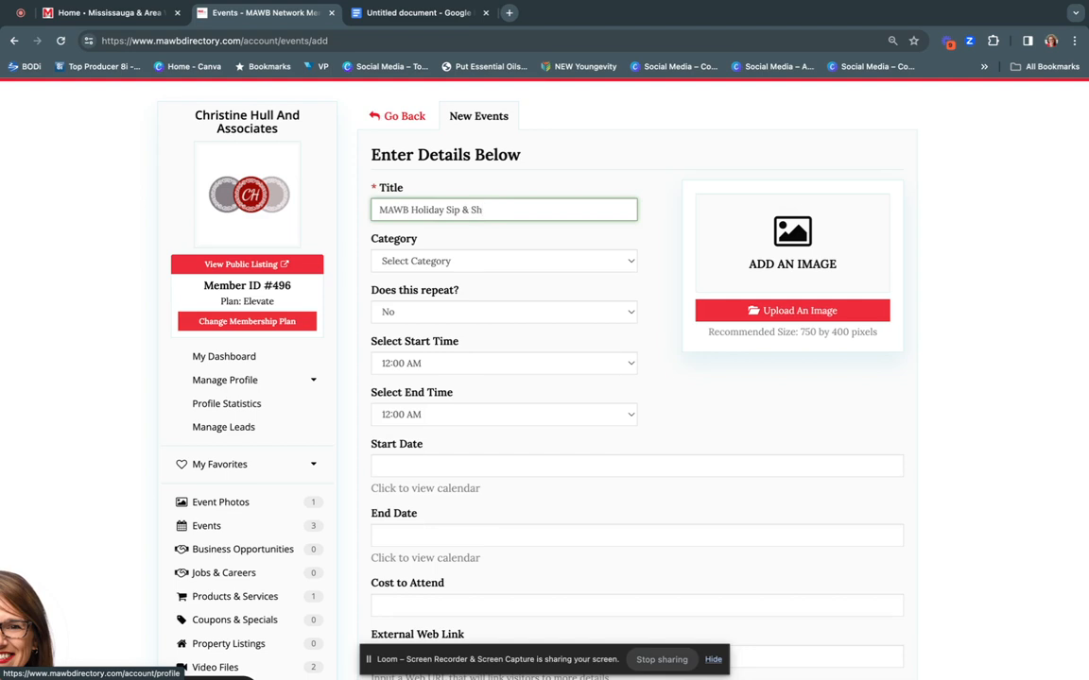
{"action": "type", "text": "Event"}
Set the event's category to Networking Mixers and keep its repeat option at No
{"action": "left_click", "coordinate": [435, 261]}
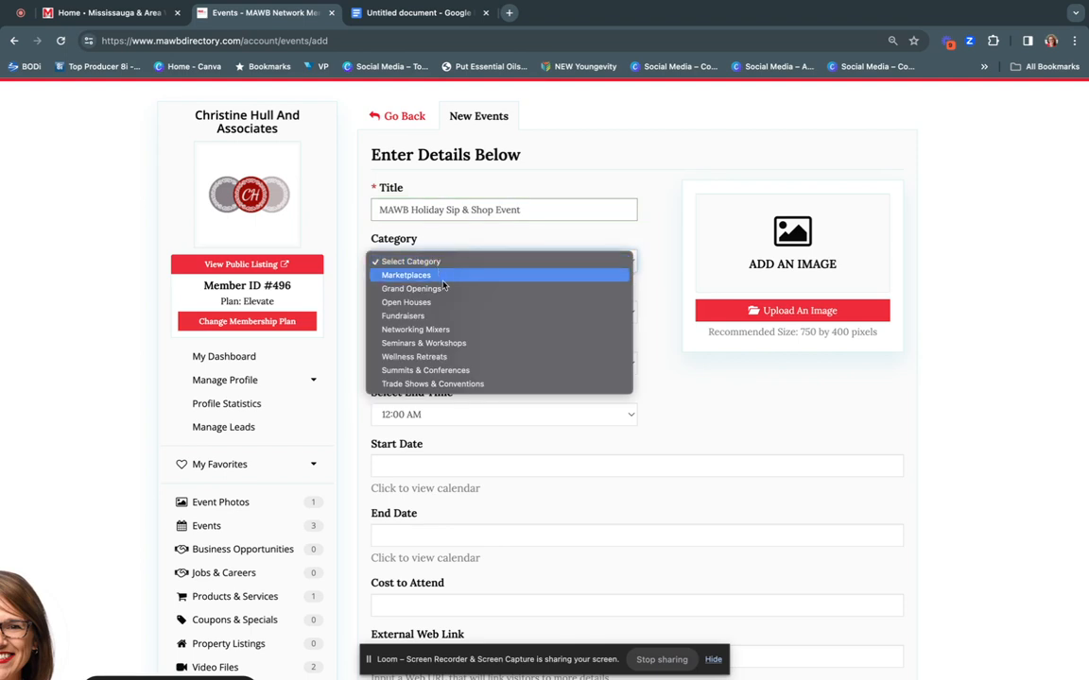
{"action": "left_click", "coordinate": [448, 330]}
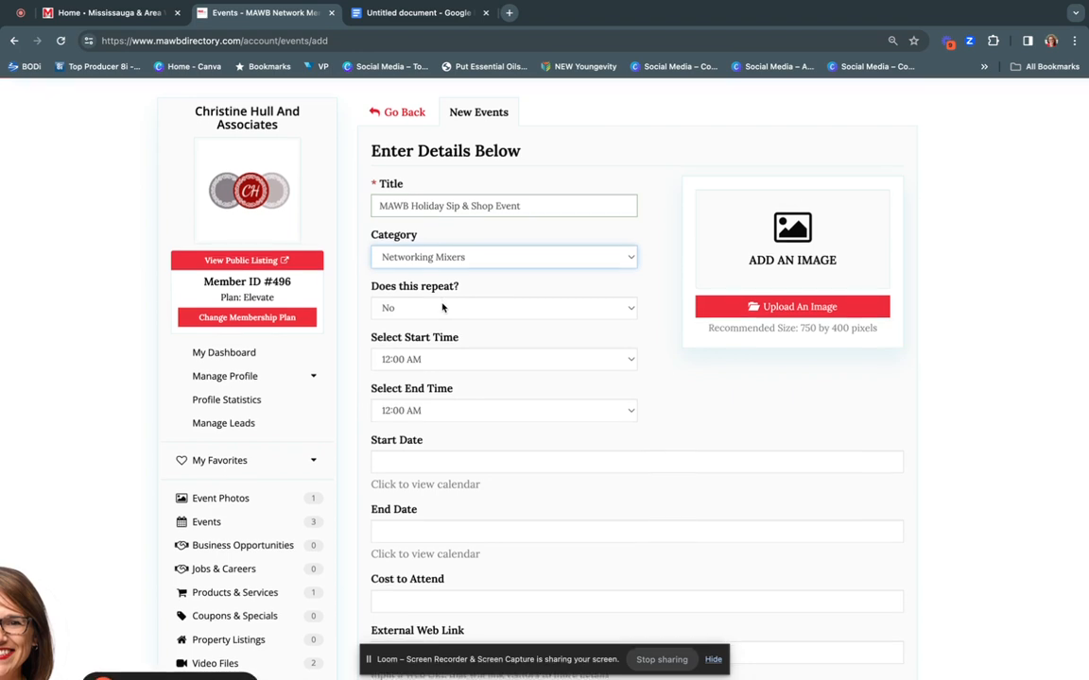
{"action": "scroll", "coordinate": [442, 307], "scroll_direction": "down", "scroll_amount": 1}
{"action": "left_click", "coordinate": [440, 298]}
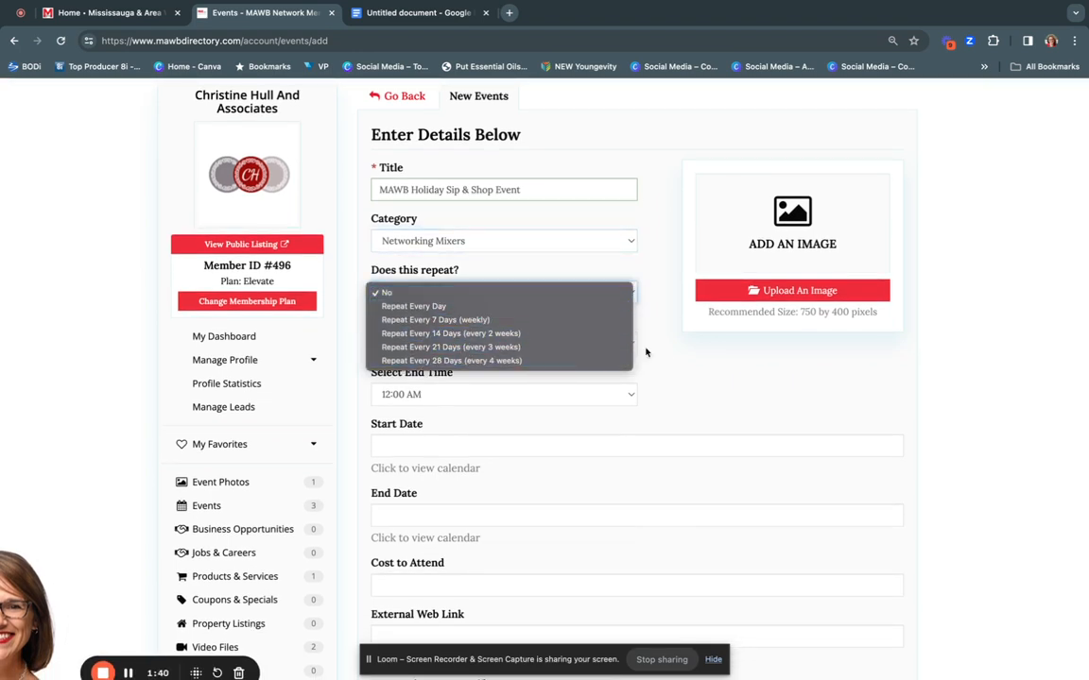
{"action": "left_click", "coordinate": [696, 347]}
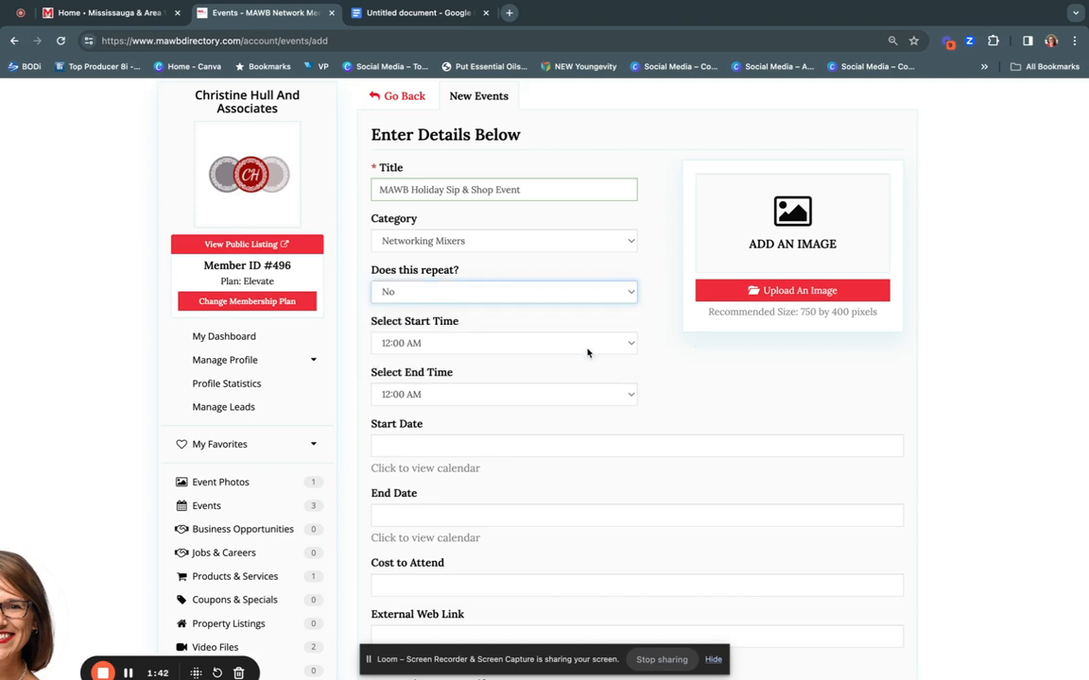
Set the event's start time to 6:30 PM
{"action": "left_click", "coordinate": [439, 343]}
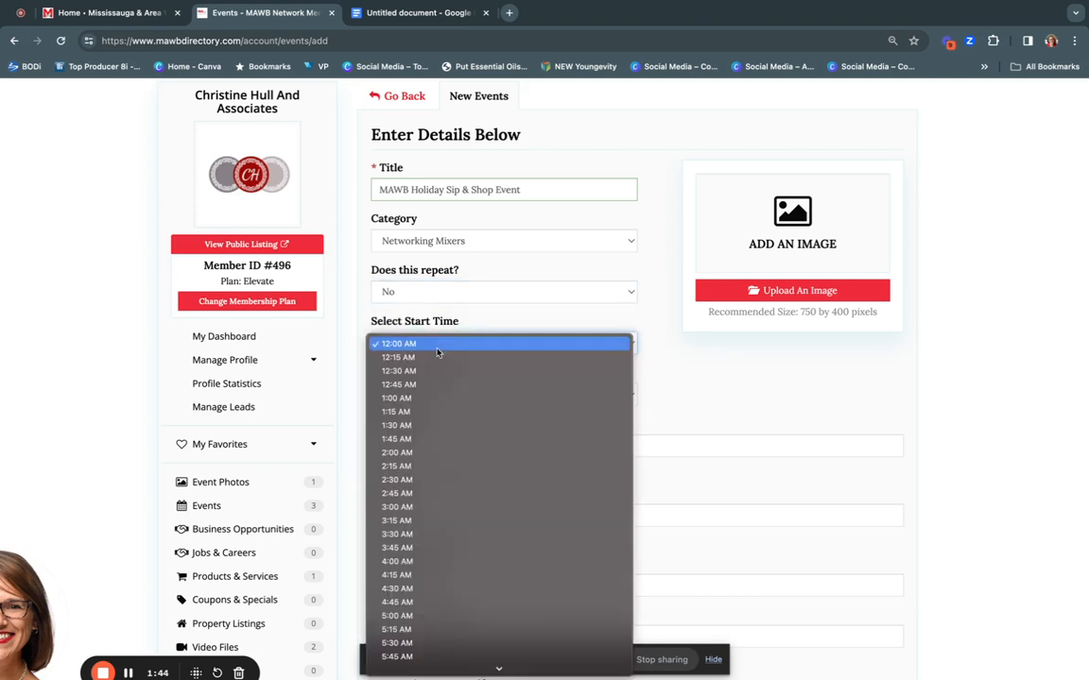
{"action": "scroll", "coordinate": [438, 472], "scroll_direction": "down", "scroll_amount": 3}
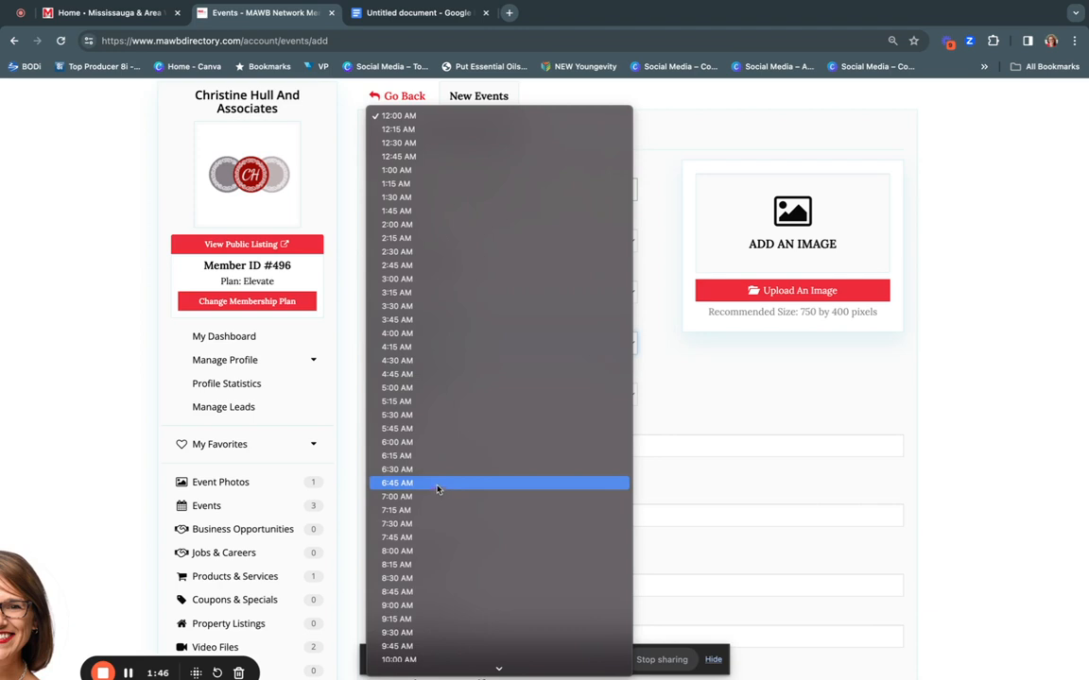
{"action": "scroll", "coordinate": [439, 541], "scroll_direction": "down", "scroll_amount": 3}
{"action": "scroll", "coordinate": [440, 543], "scroll_direction": "down", "scroll_amount": 3}
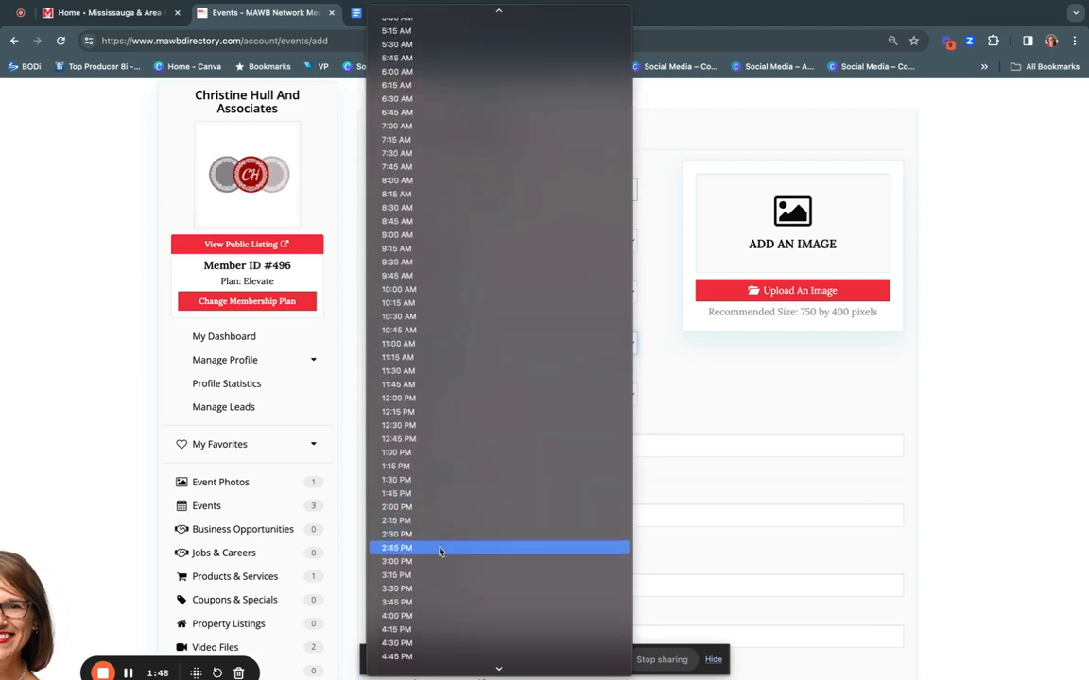
{"action": "scroll", "coordinate": [438, 623], "scroll_direction": "down", "scroll_amount": 2}
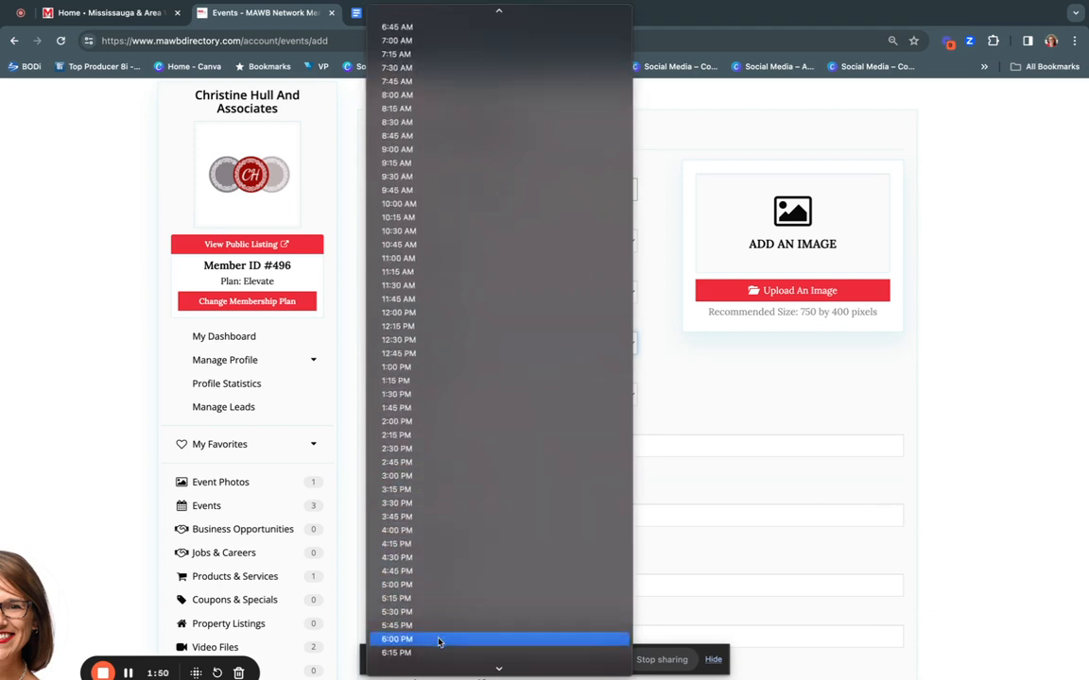
{"action": "scroll", "coordinate": [438, 637], "scroll_direction": "down", "scroll_amount": 2}
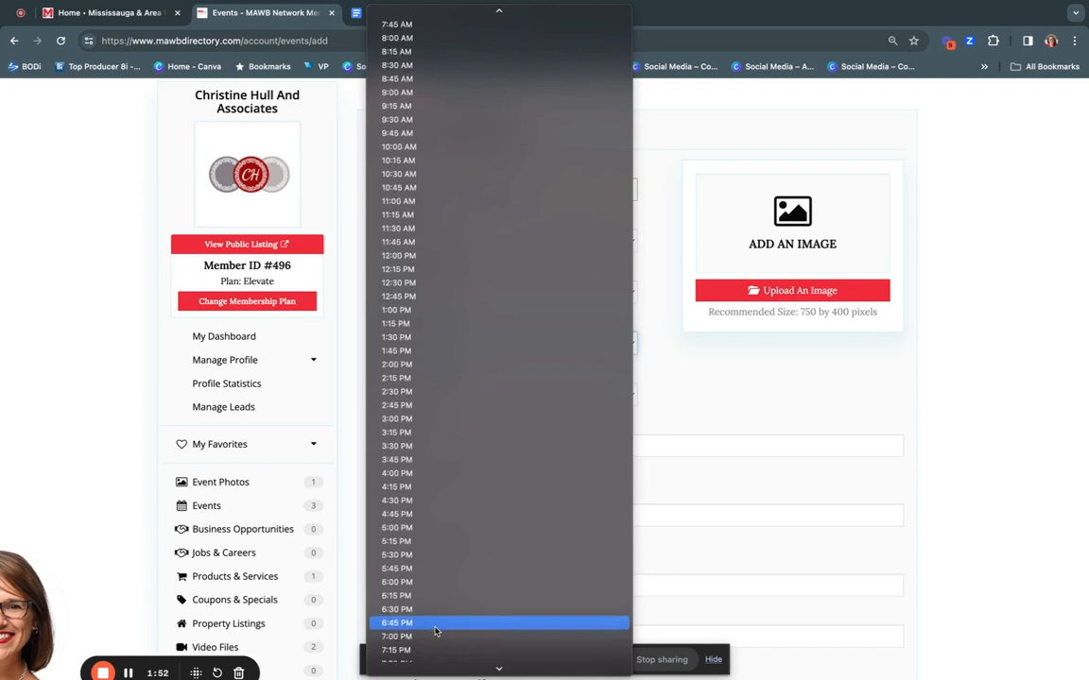
{"action": "left_click", "coordinate": [428, 612]}
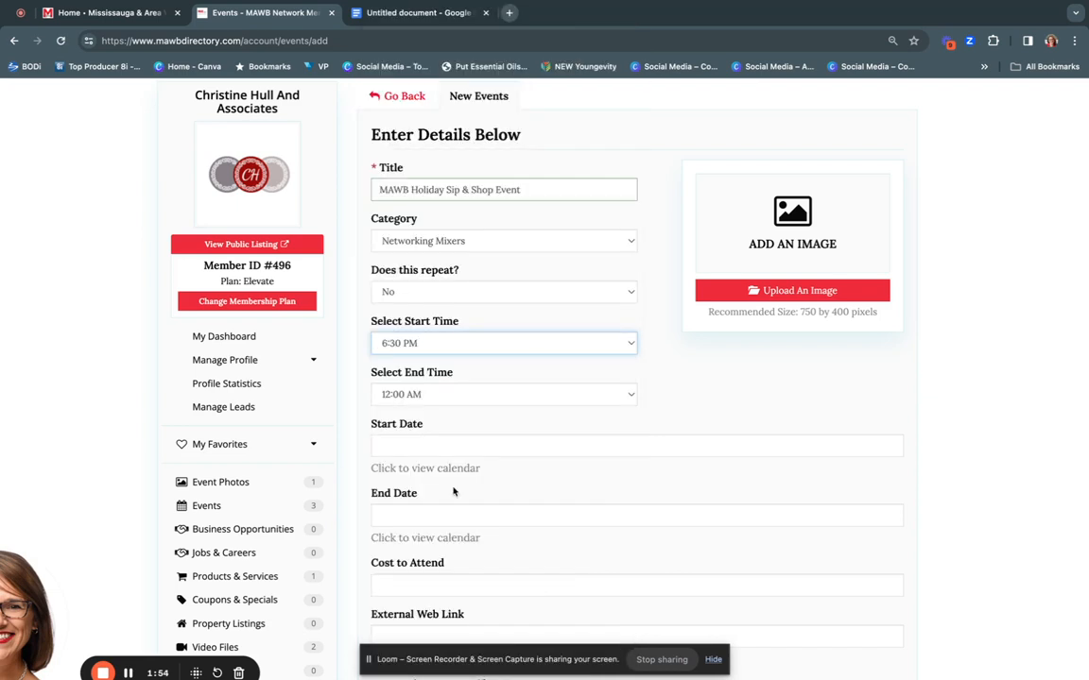
Set the event's end time to 9:00 PM
{"action": "left_click", "coordinate": [452, 396]}
{"action": "scroll", "coordinate": [450, 513], "scroll_direction": "down", "scroll_amount": 3}
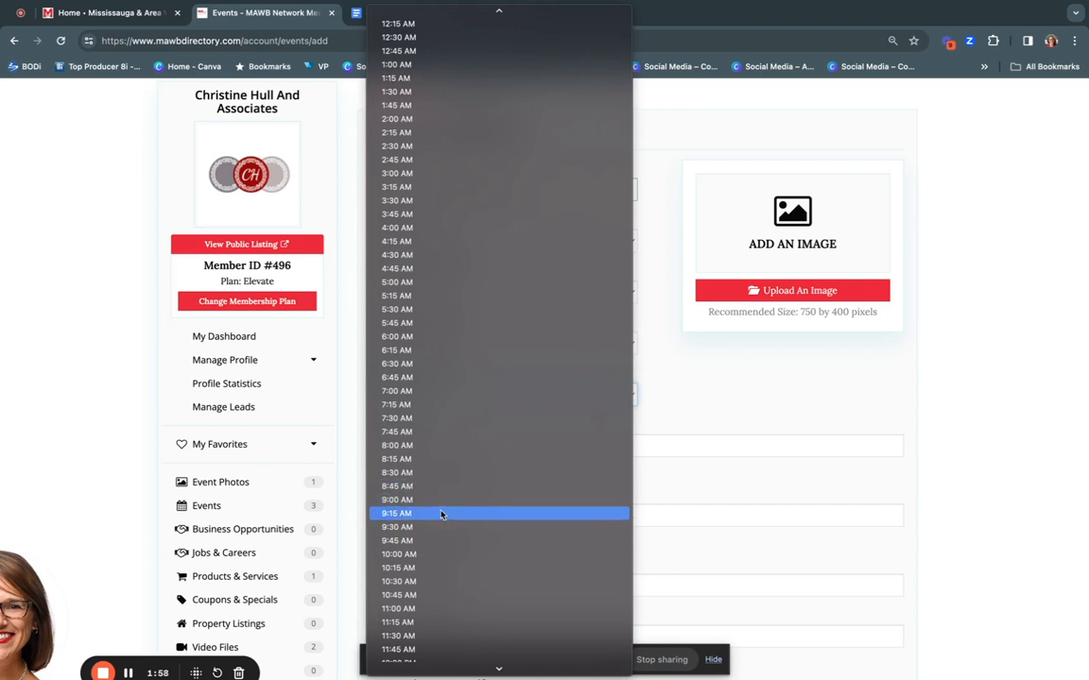
{"action": "scroll", "coordinate": [456, 604], "scroll_direction": "down", "scroll_amount": 5}
{"action": "scroll", "coordinate": [457, 608], "scroll_direction": "down", "scroll_amount": 3}
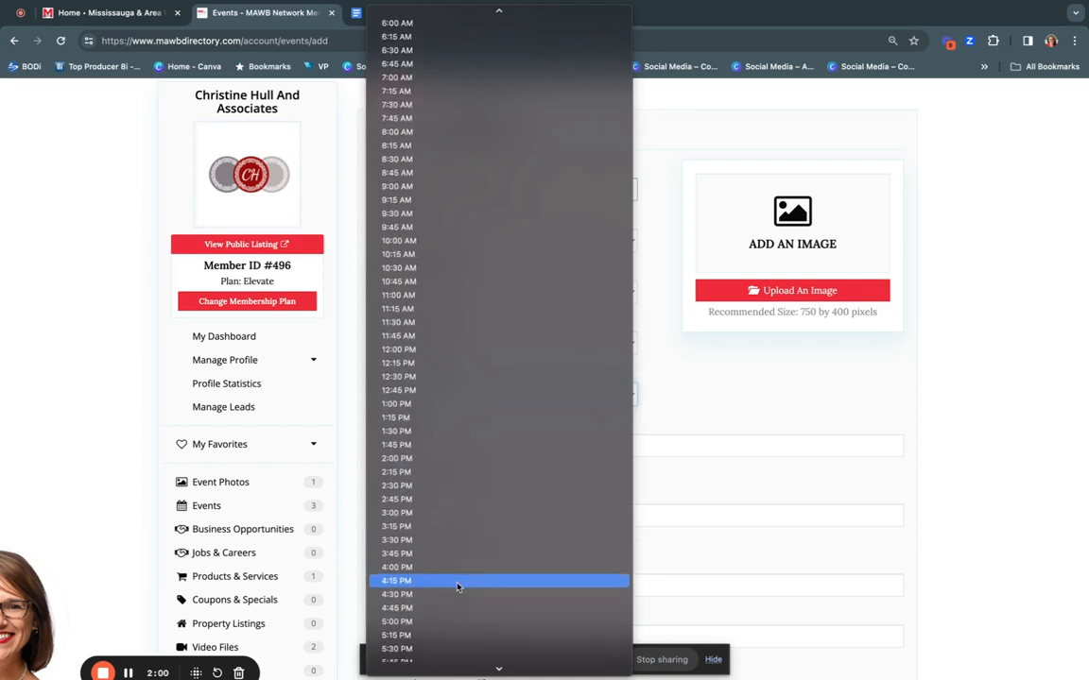
{"action": "scroll", "coordinate": [450, 628], "scroll_direction": "down", "scroll_amount": 2}
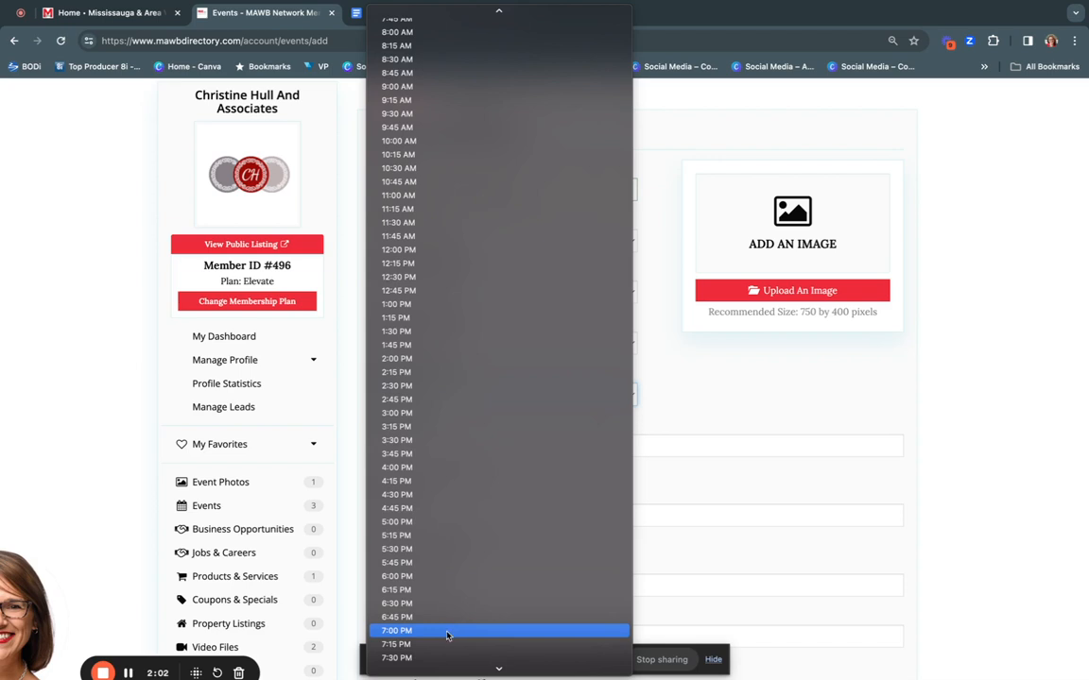
{"action": "scroll", "coordinate": [448, 635], "scroll_direction": "down", "scroll_amount": 4}
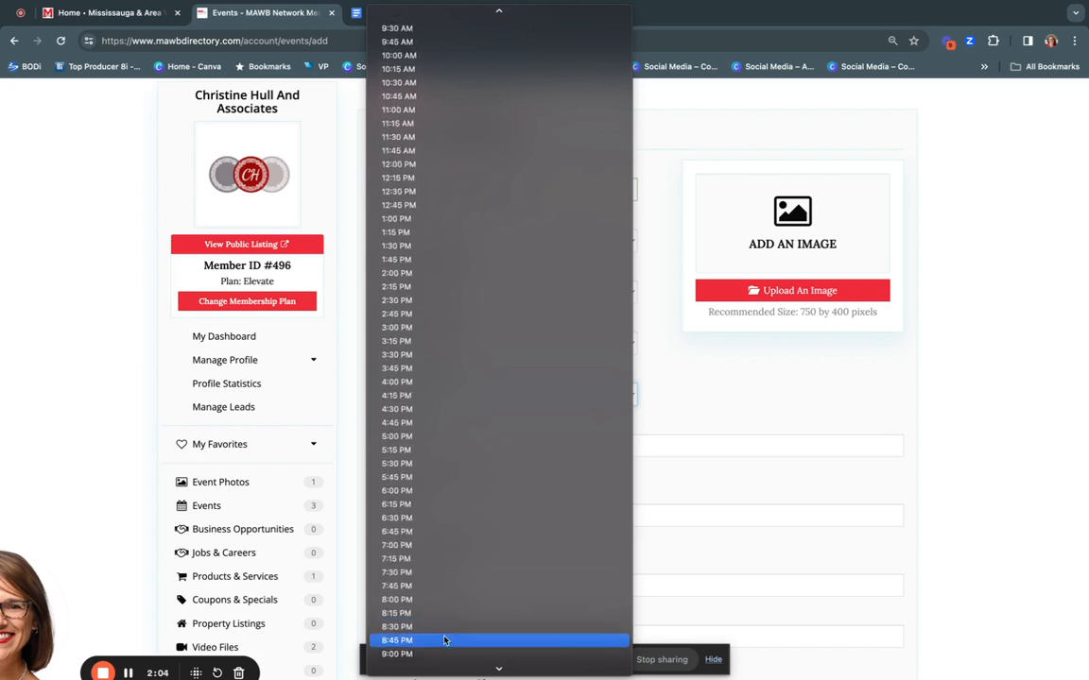
{"action": "left_click", "coordinate": [439, 653]}
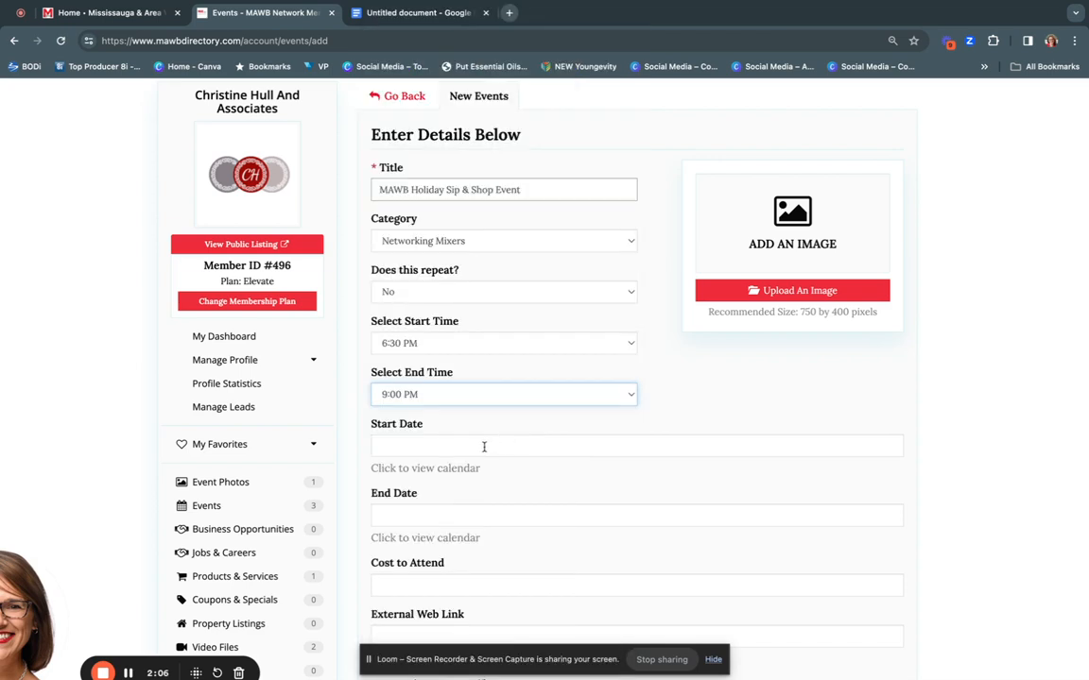
Set the event's start date to December 11, 2023 using the calendar
{"action": "left_click", "coordinate": [484, 446]}
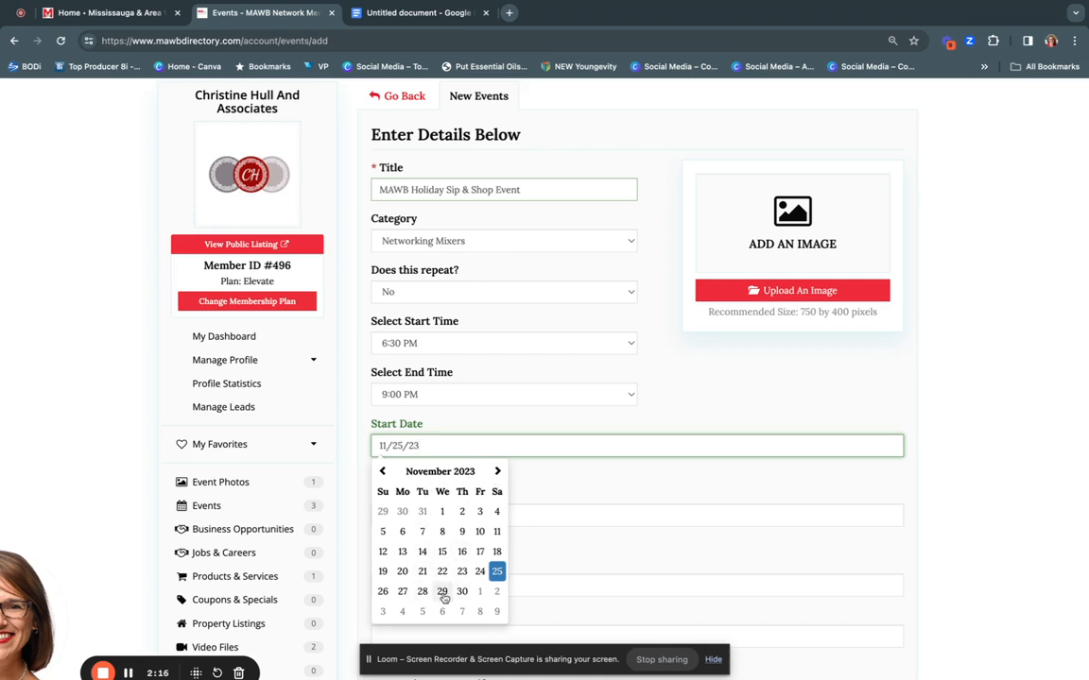
{"action": "left_click", "coordinate": [497, 472]}
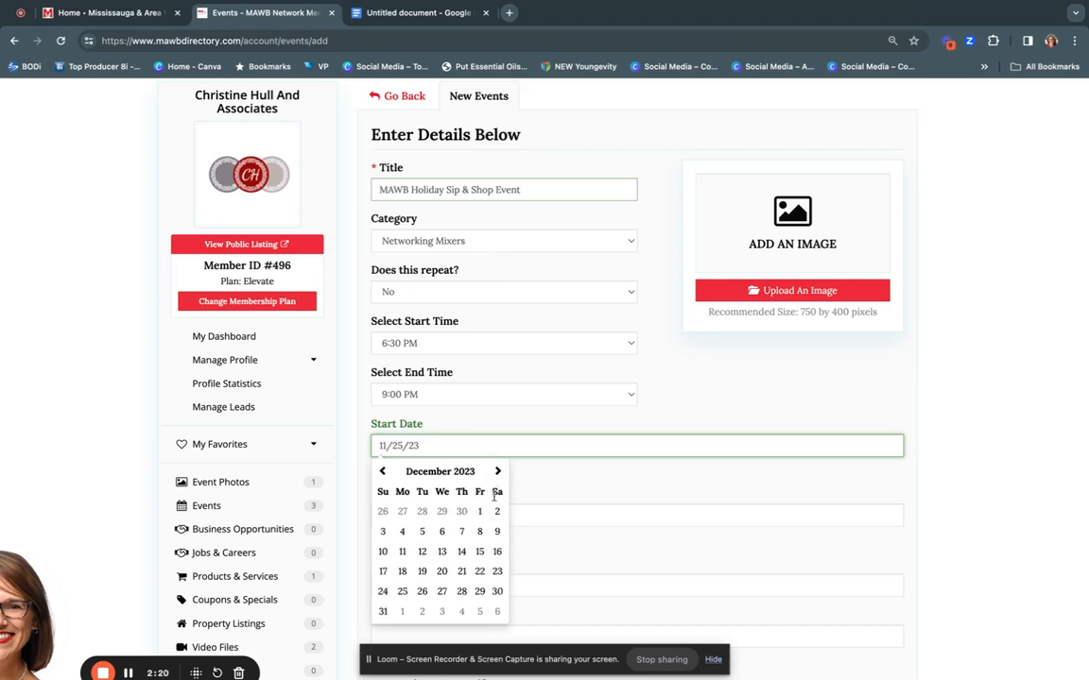
{"action": "left_click", "coordinate": [402, 552]}
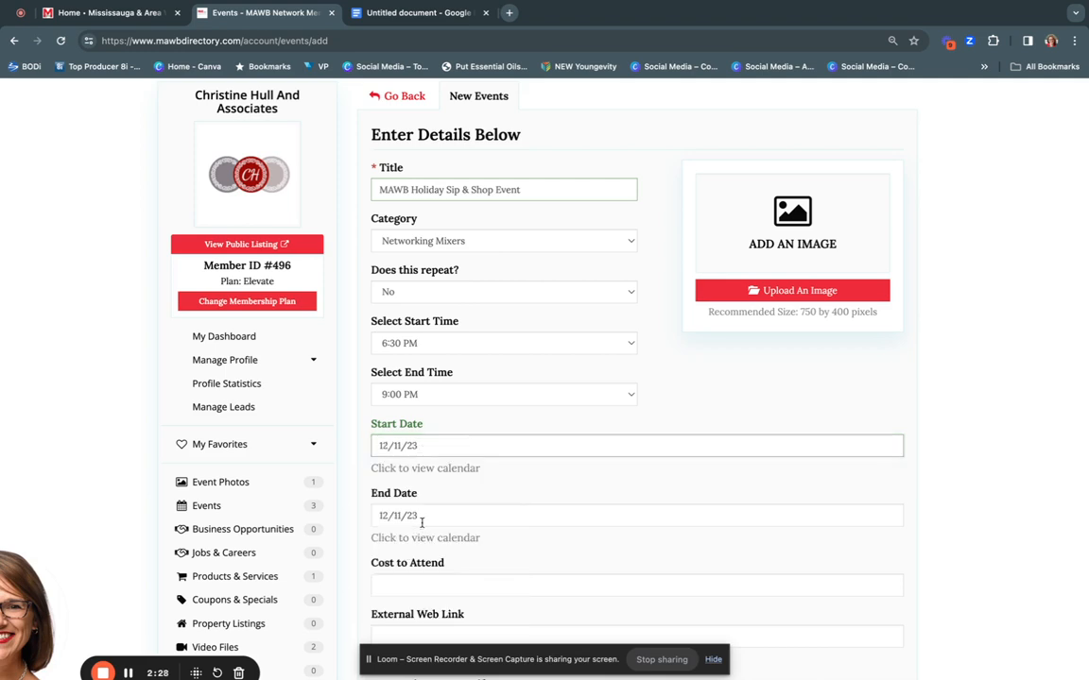
{"action": "scroll", "coordinate": [429, 510], "scroll_direction": "down", "scroll_amount": 1}
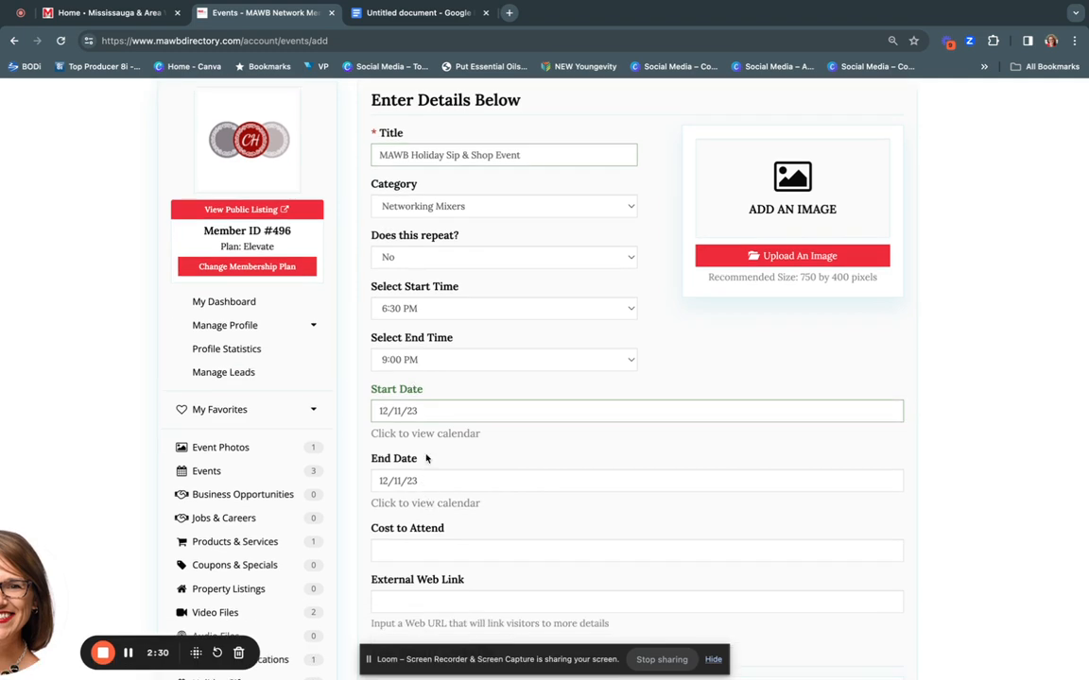
{"action": "scroll", "coordinate": [468, 498], "scroll_direction": "down", "scroll_amount": 2}
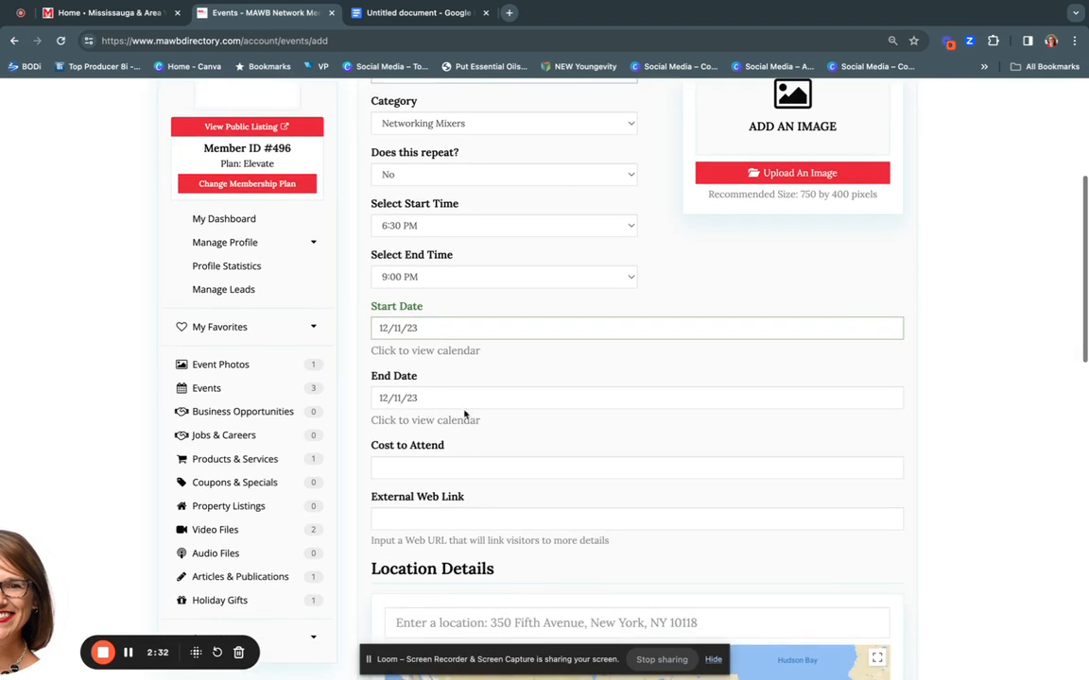
{"action": "left_click", "coordinate": [387, 468]}
{"action": "type", "text": "25"}
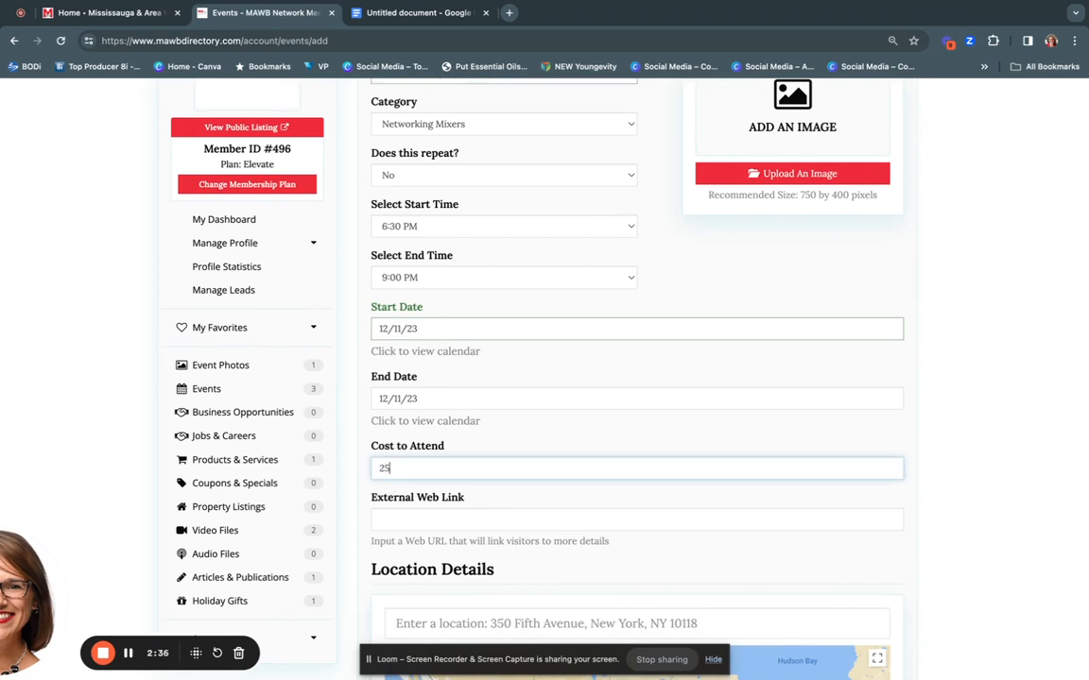
{"action": "scroll", "coordinate": [368, 444], "scroll_direction": "down", "scroll_amount": 1}
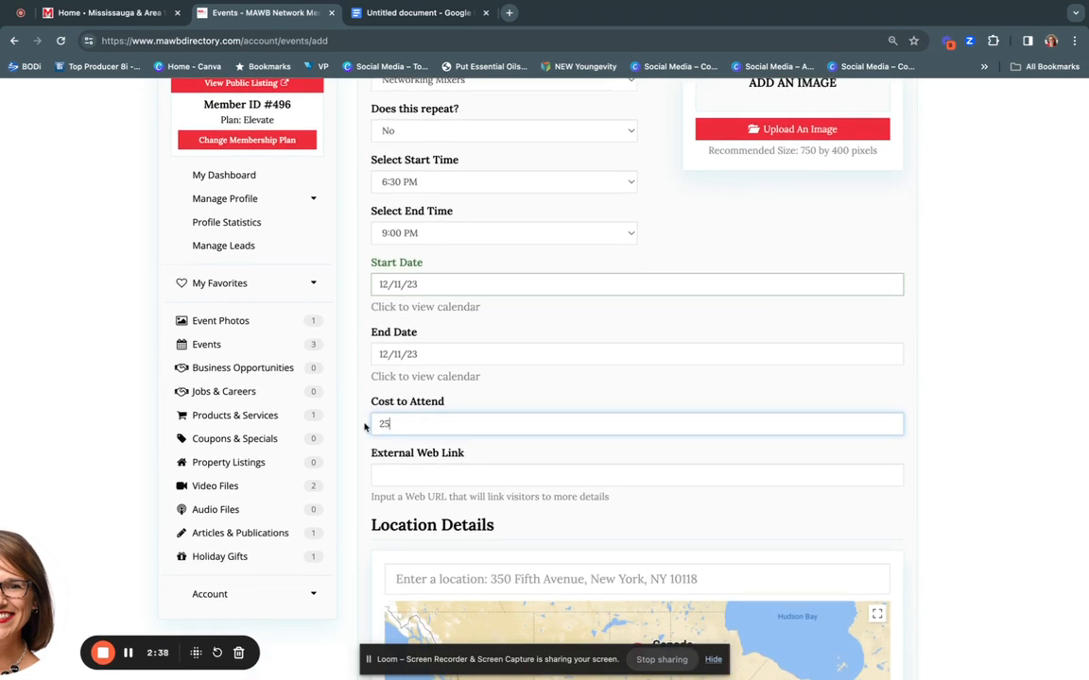
{"action": "scroll", "coordinate": [365, 427], "scroll_direction": "down", "scroll_amount": 1}
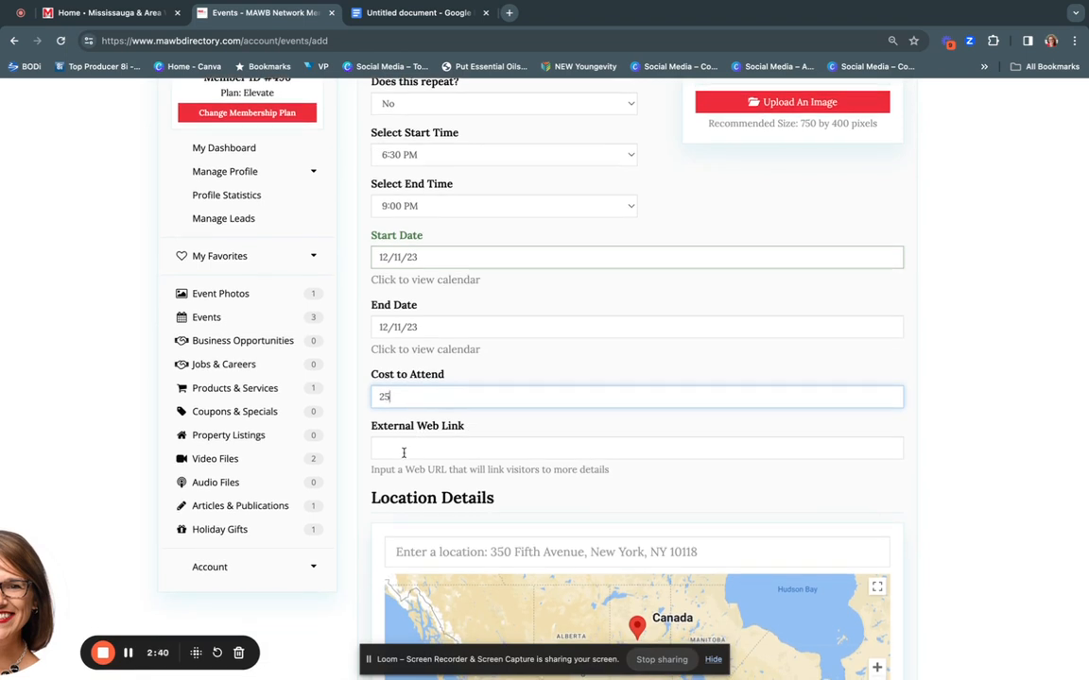
{"action": "left_click", "coordinate": [403, 451]}
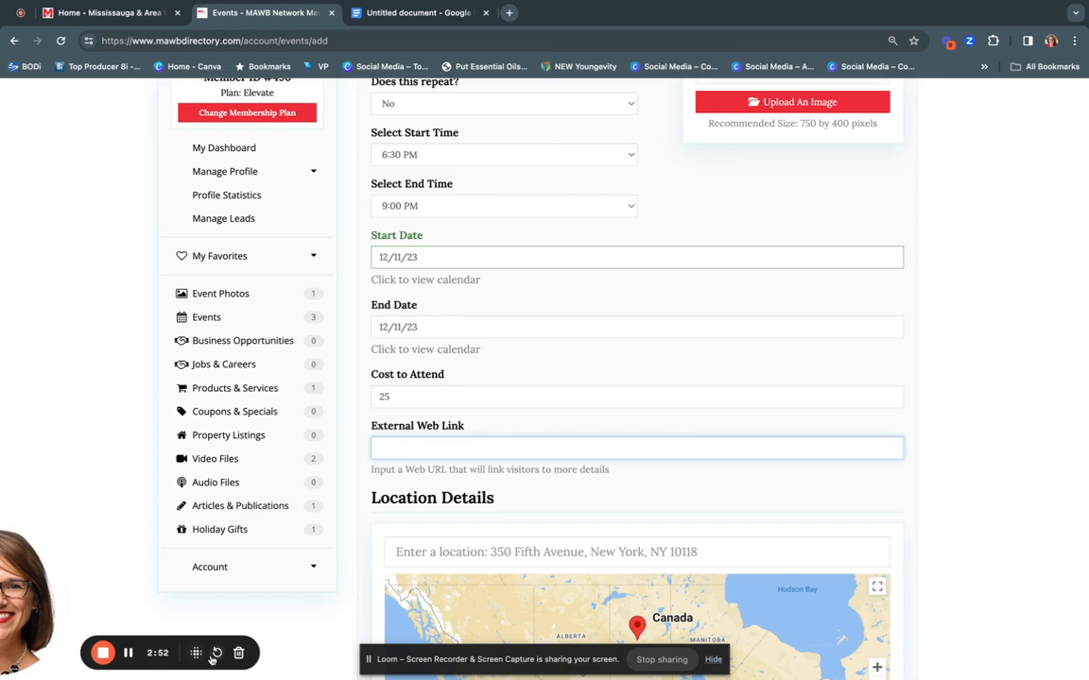
{"action": "left_click", "coordinate": [129, 652]}
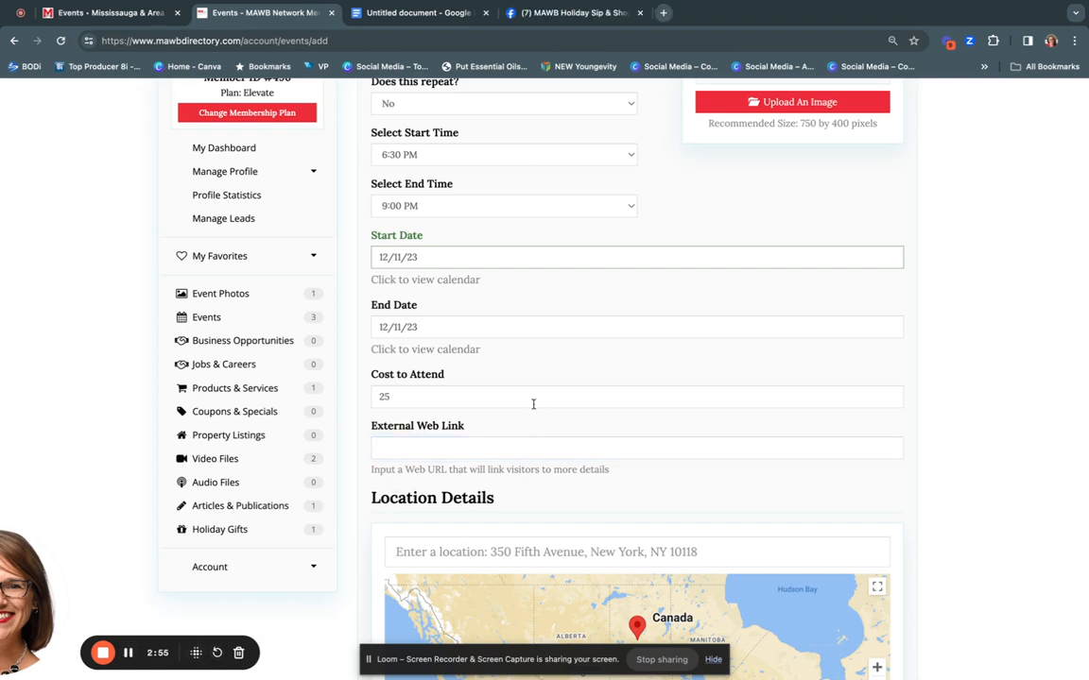
{"action": "left_click", "coordinate": [445, 449]}
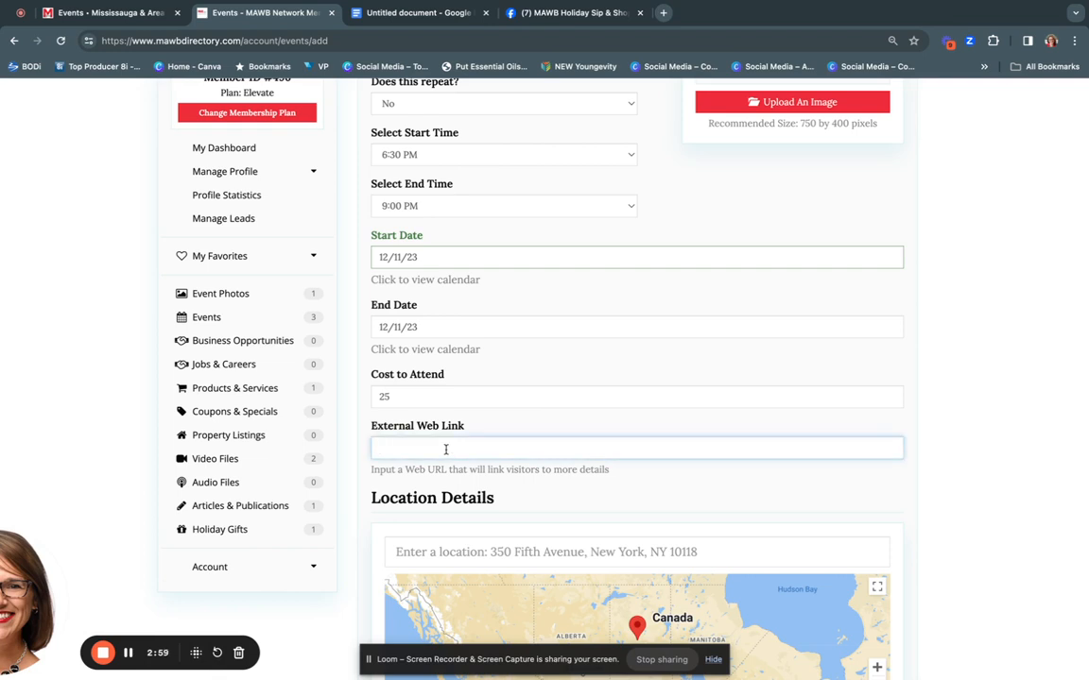
{"action": "type", "text": "https://fb.me/e/4VQta45DN"}
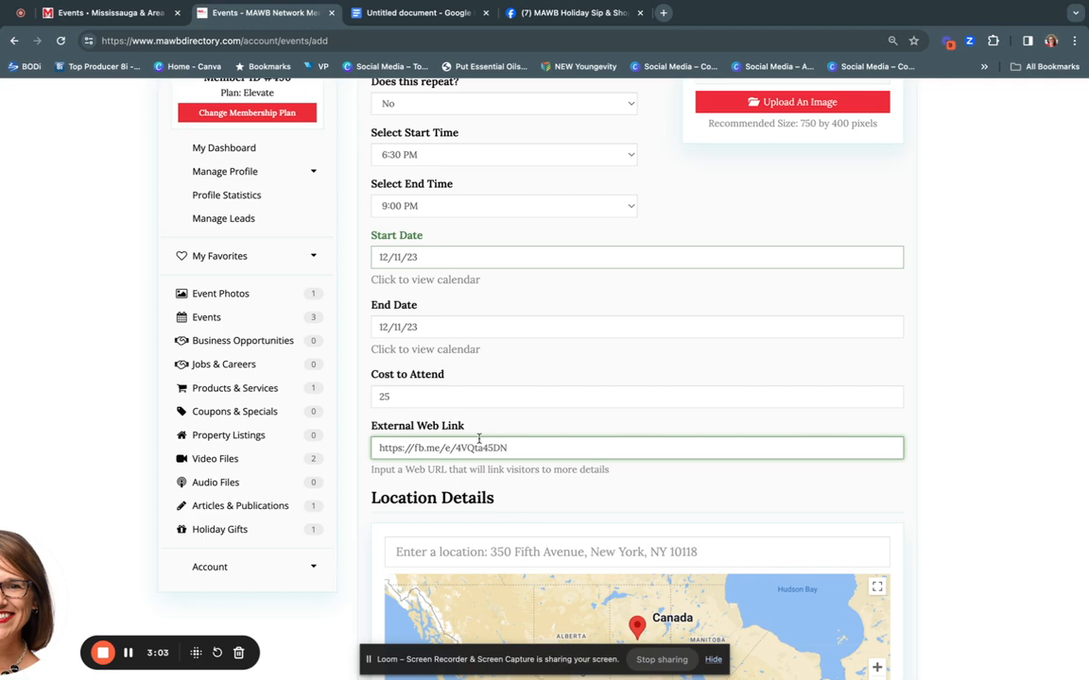
Enter Touchdown Coworking Space as the event's venue name
{"action": "scroll", "coordinate": [540, 446], "scroll_direction": "down", "scroll_amount": 1}
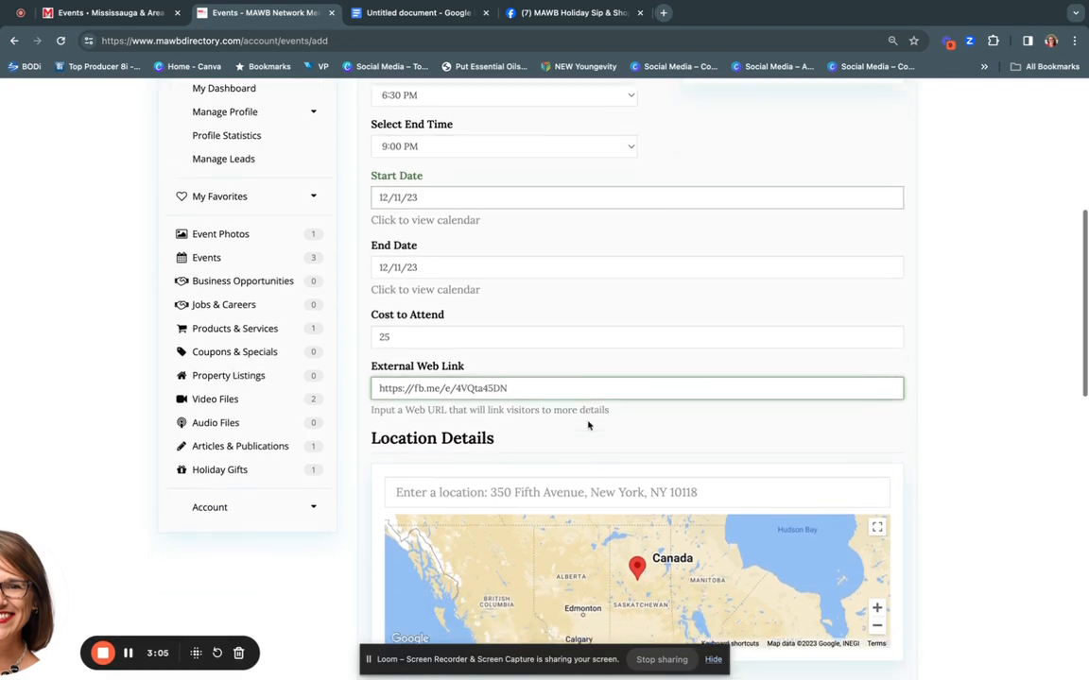
{"action": "scroll", "coordinate": [586, 424], "scroll_direction": "down", "scroll_amount": 2}
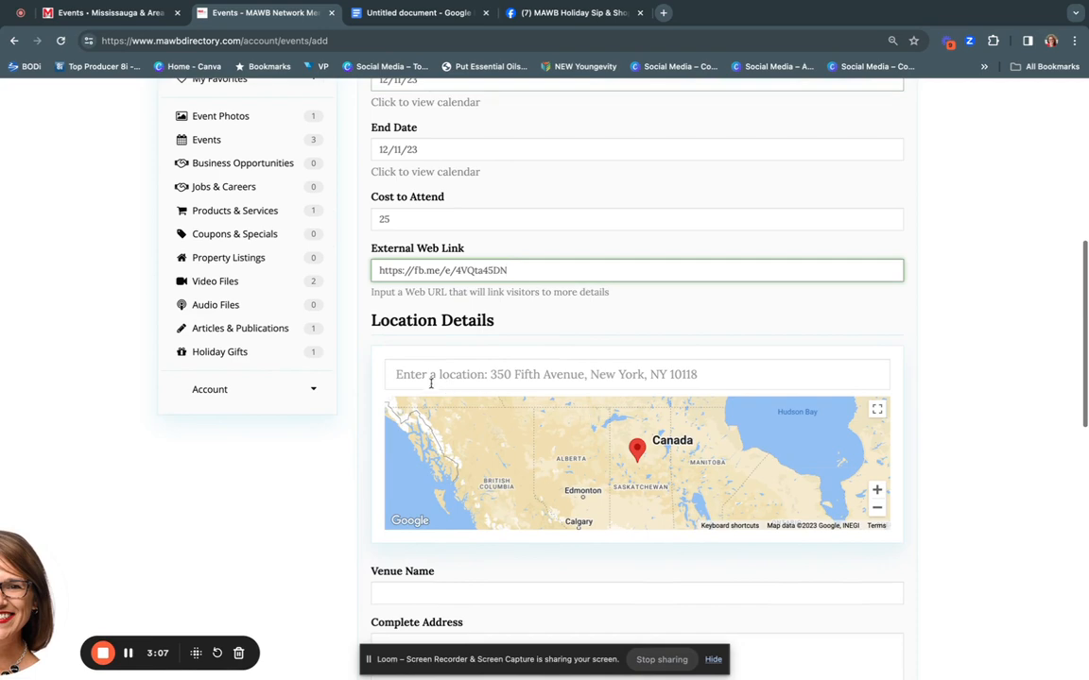
{"action": "scroll", "coordinate": [444, 370], "scroll_direction": "down", "scroll_amount": 1}
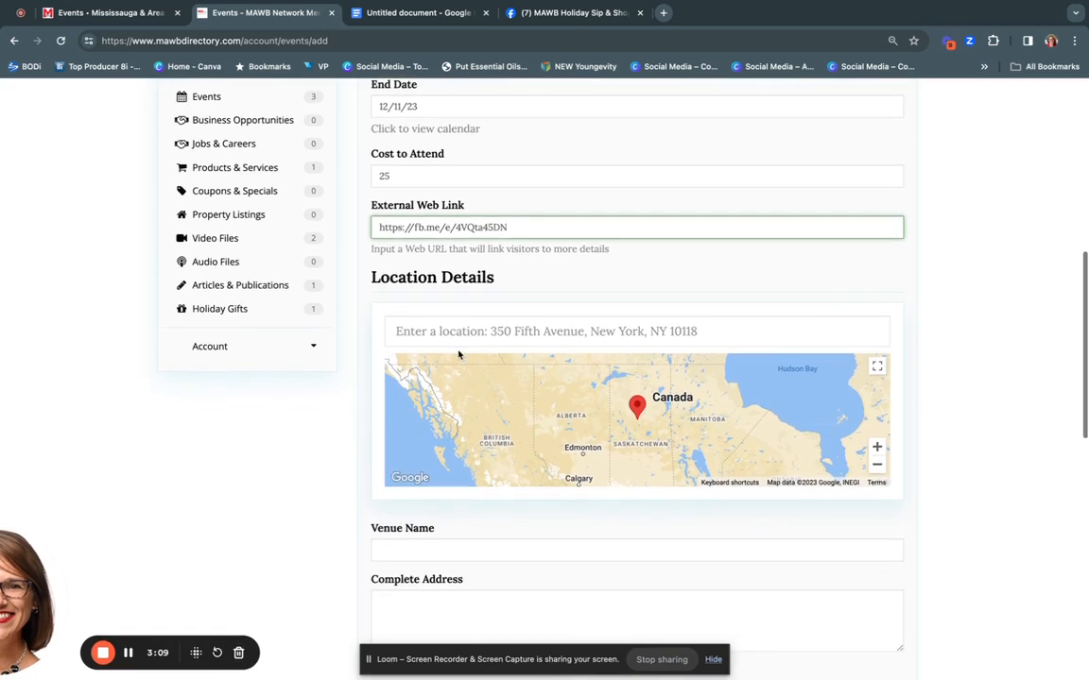
{"action": "scroll", "coordinate": [458, 353], "scroll_direction": "down", "scroll_amount": 1}
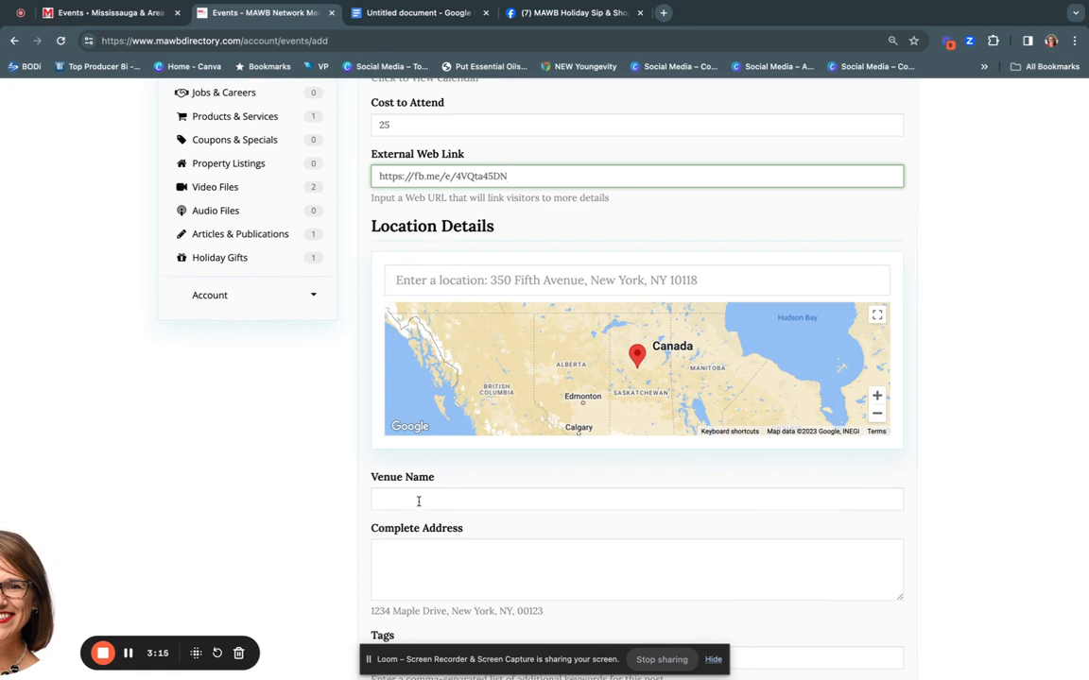
{"action": "scroll", "coordinate": [418, 499], "scroll_direction": "down", "scroll_amount": 1}
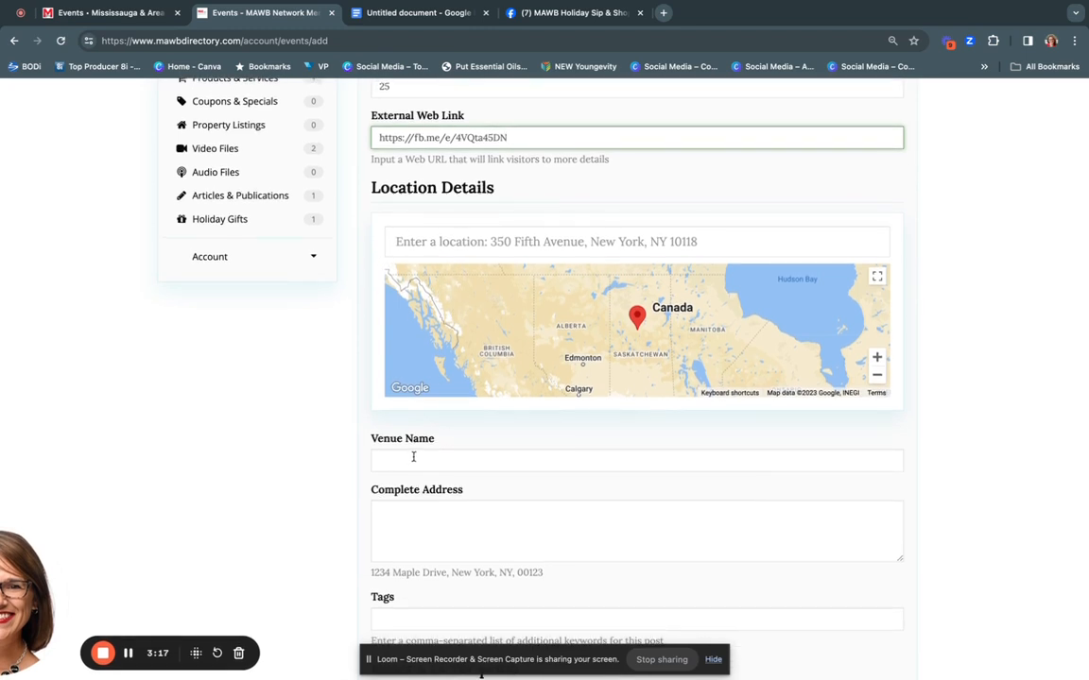
{"action": "left_click", "coordinate": [413, 456]}
{"action": "type", "text": "Tou"}
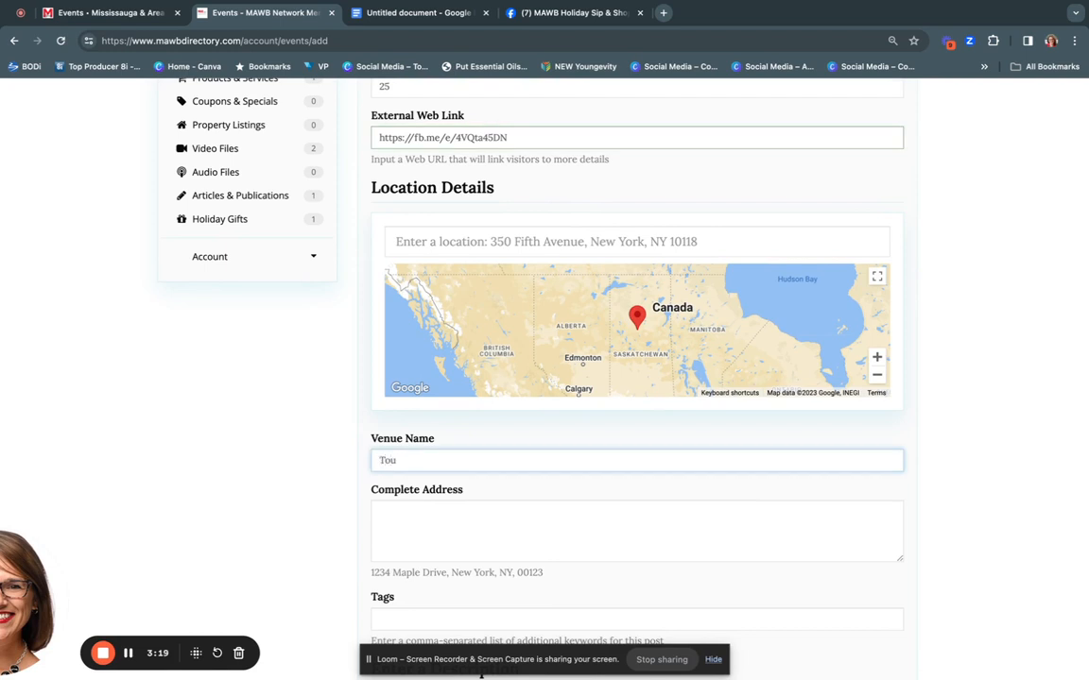
{"action": "type", "text": "chdown Coworking Space"}
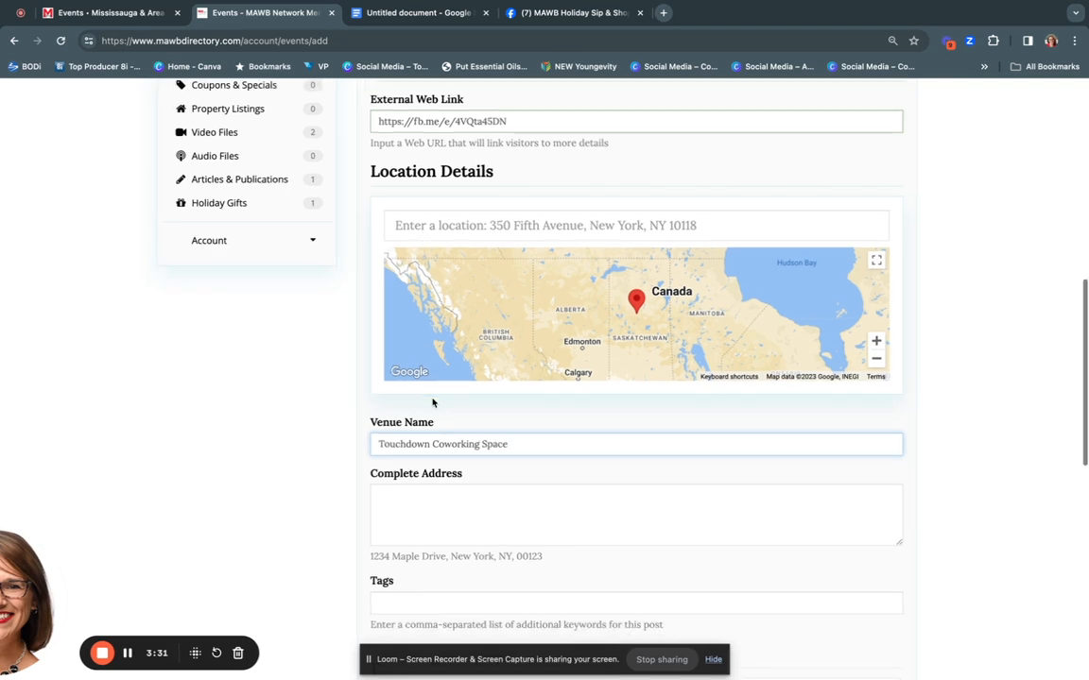
Enter the venue's street address as the event location and choose the matching Bristol Circle suggestion in Oakville, ON
{"action": "left_click", "coordinate": [397, 225]}
{"action": "type", "text": "2300 Bristol"}
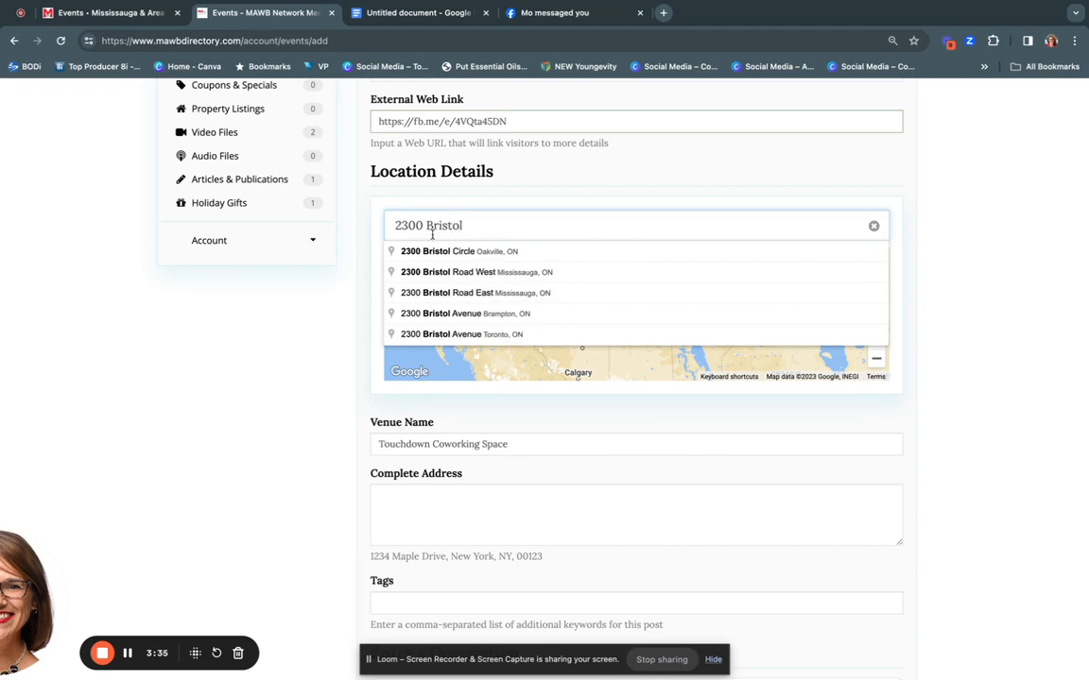
{"action": "left_click", "coordinate": [484, 250]}
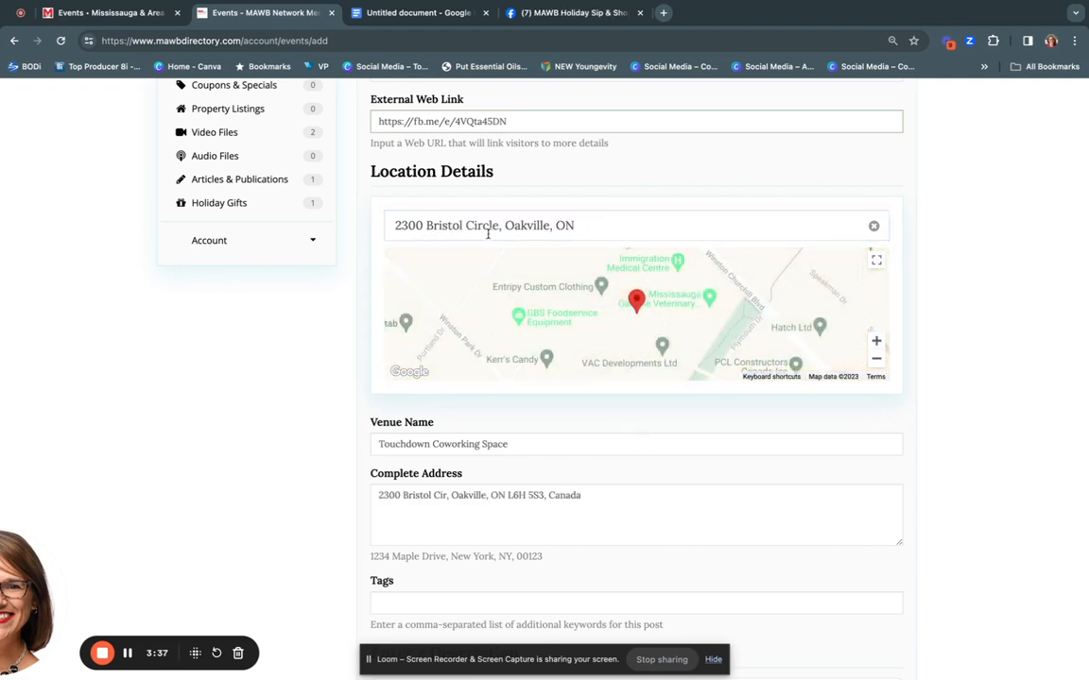
Enter "networking event, businesswomen" as the event's tags
{"action": "scroll", "coordinate": [537, 449], "scroll_direction": "down", "scroll_amount": 3}
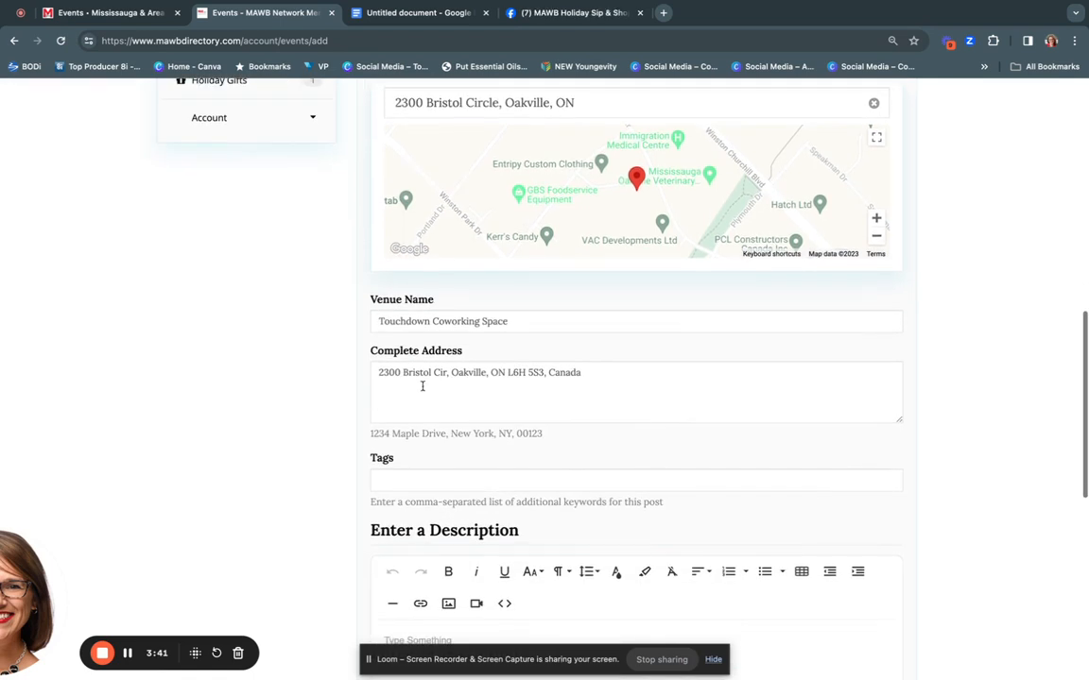
{"action": "scroll", "coordinate": [588, 376], "scroll_direction": "up", "scroll_amount": 1}
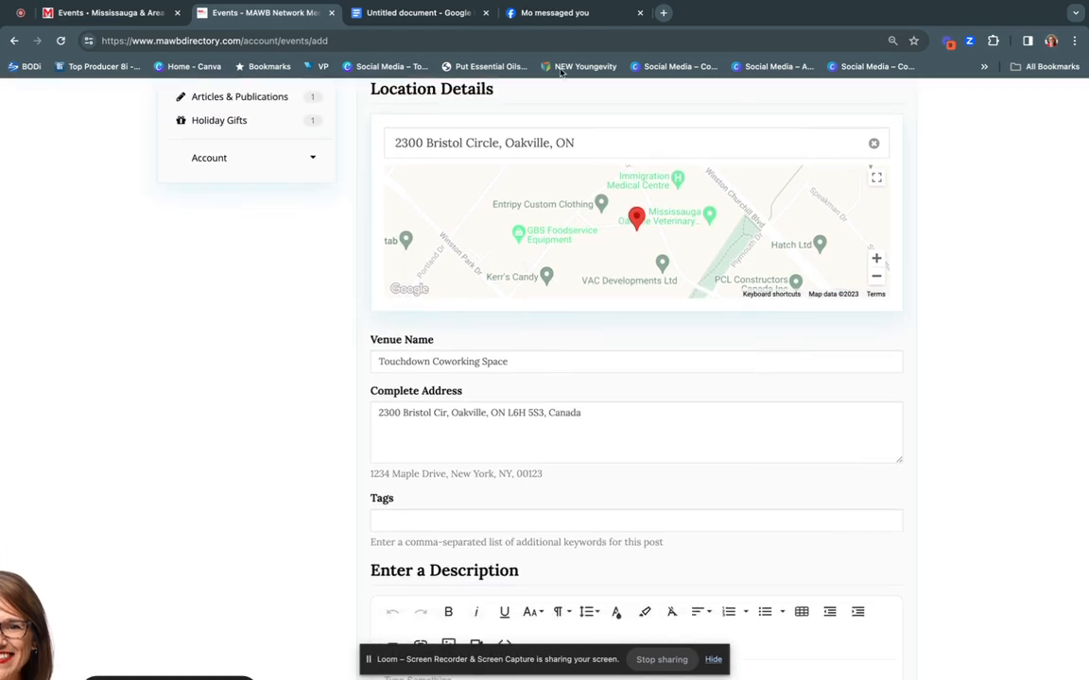
{"action": "scroll", "coordinate": [540, 365], "scroll_direction": "down", "scroll_amount": 1}
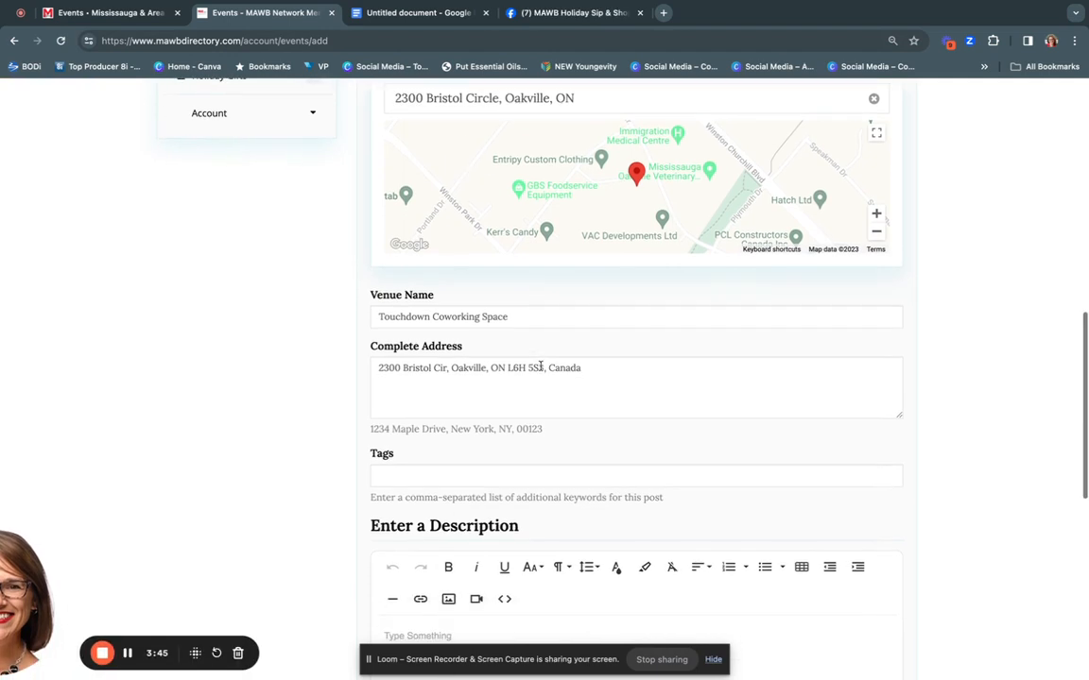
{"action": "scroll", "coordinate": [539, 367], "scroll_direction": "down", "scroll_amount": 1}
{"action": "scroll", "coordinate": [462, 443], "scroll_direction": "down", "scroll_amount": 1}
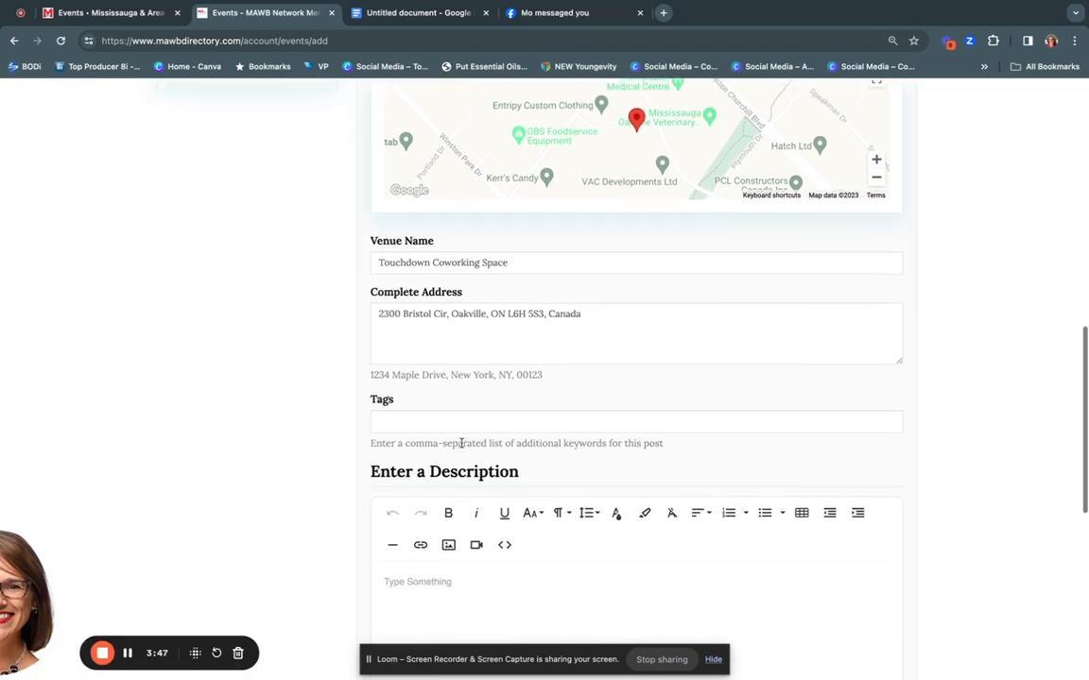
{"action": "left_click", "coordinate": [408, 409]}
{"action": "type", "text": "n"}
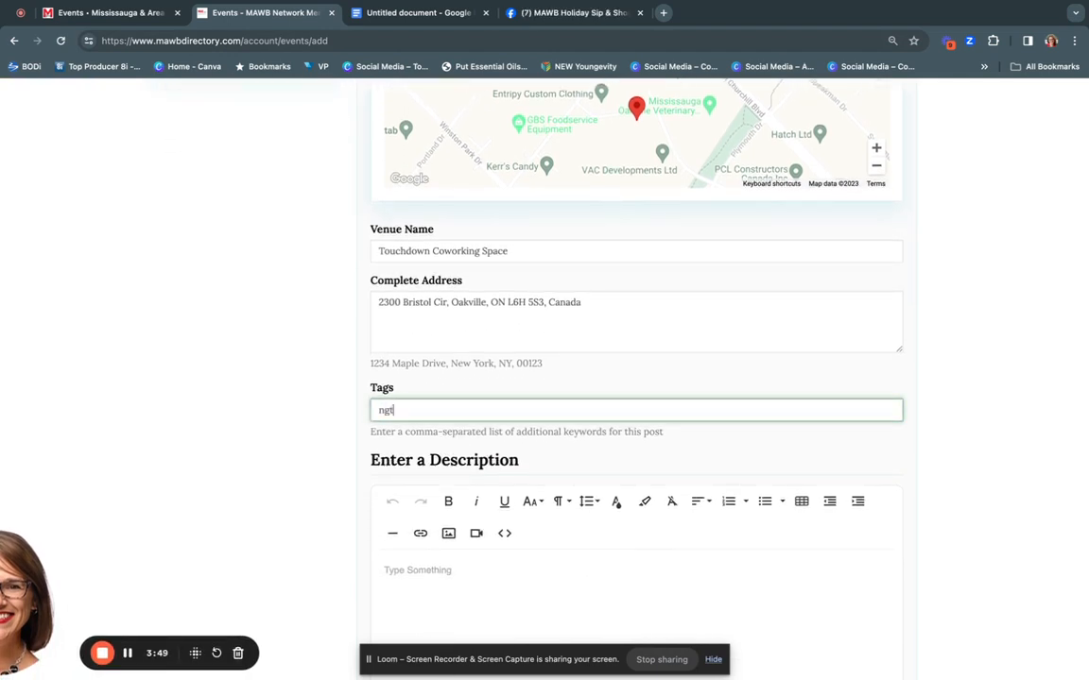
{"action": "type", "text": "etworking "}
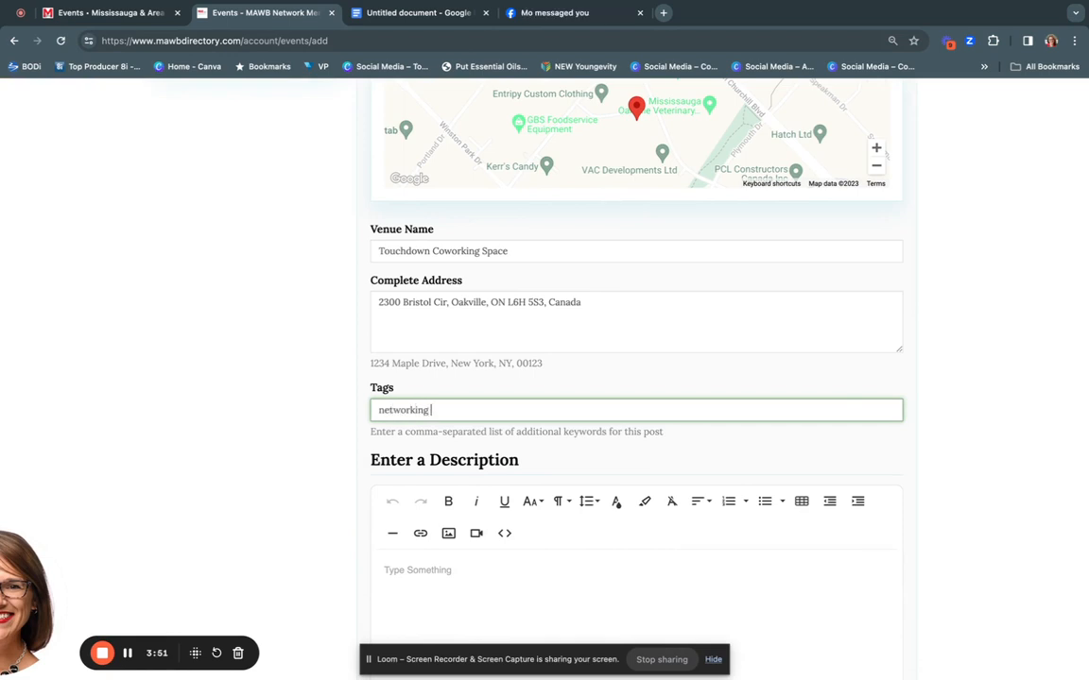
{"action": "type", "text": "event"}
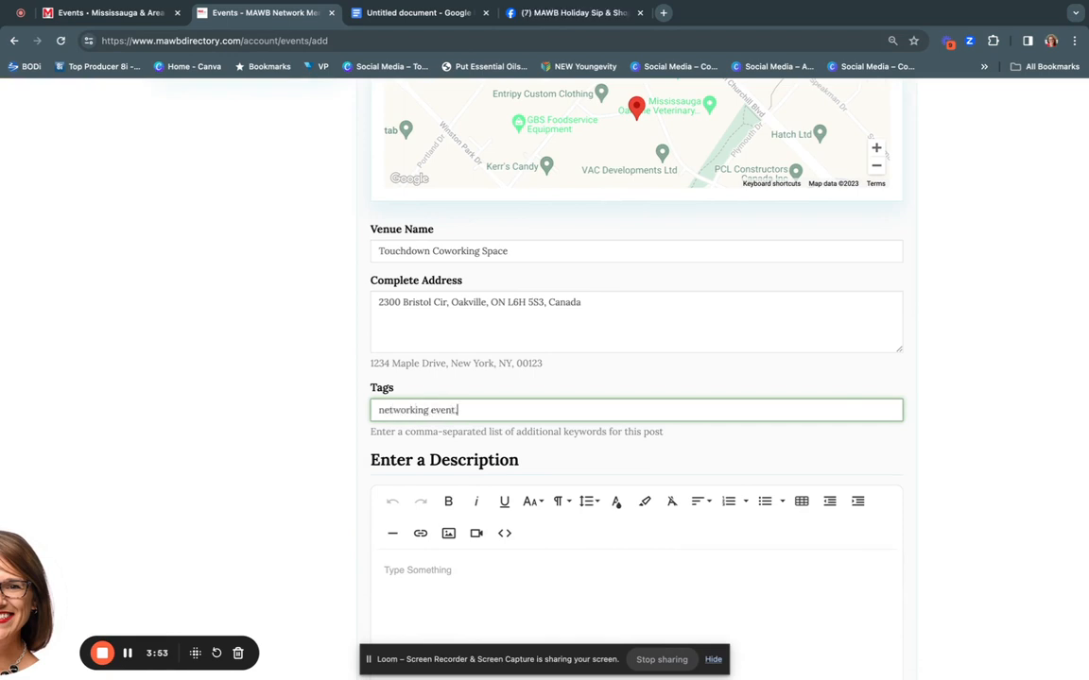
{"action": "type", "text": ", busines"}
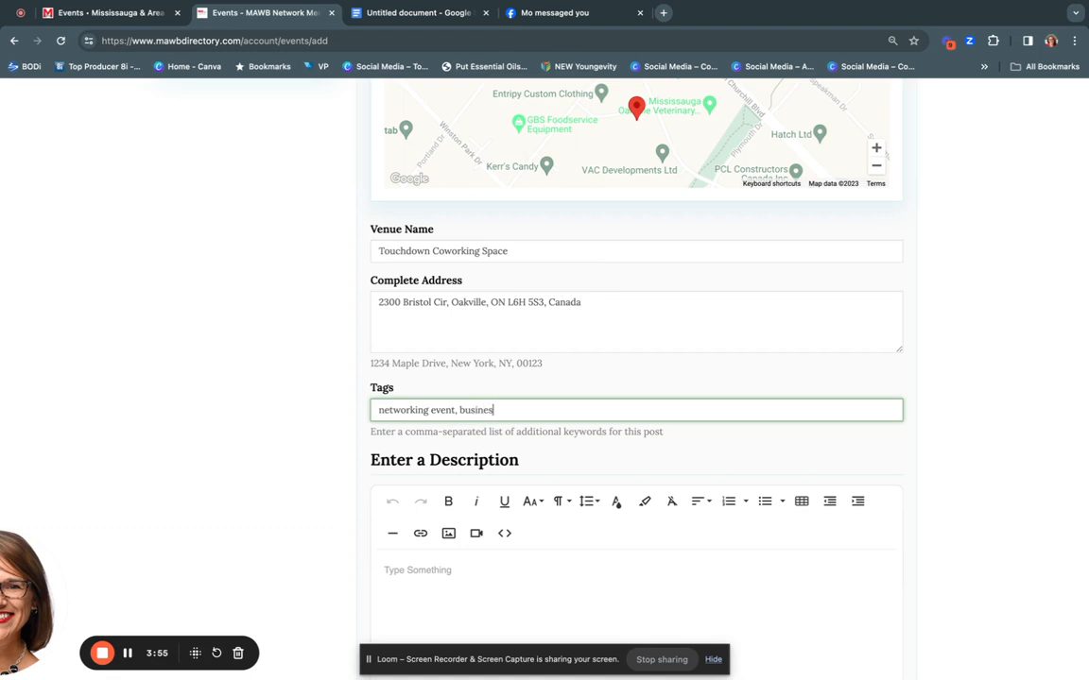
{"action": "type", "text": "swomen"}
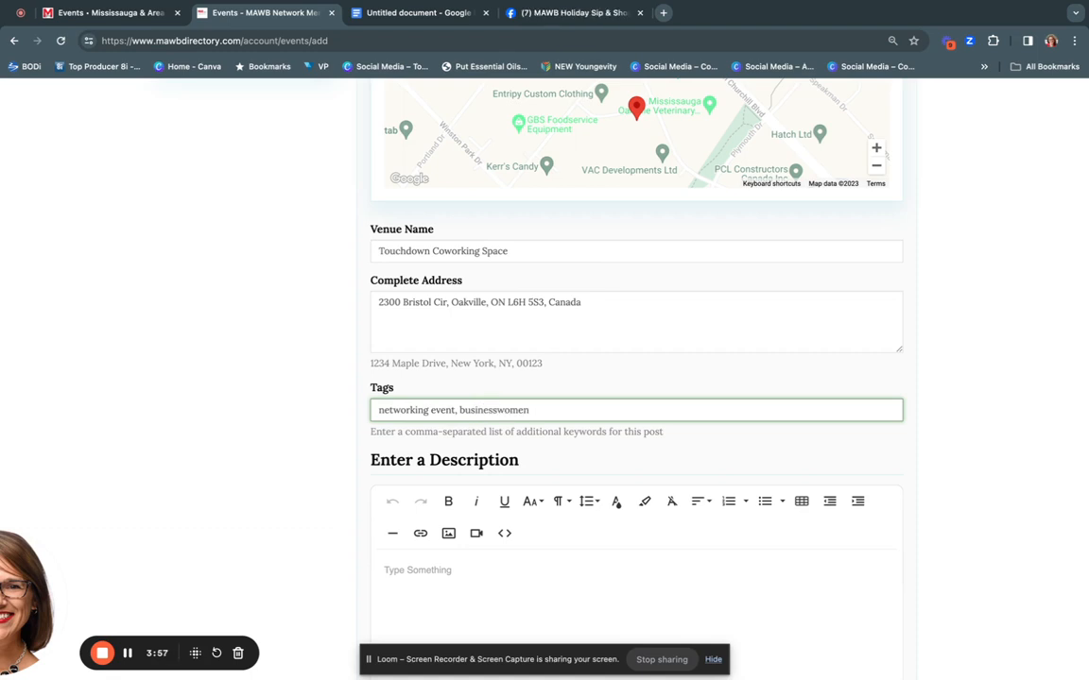
{"action": "type", "text": ","}
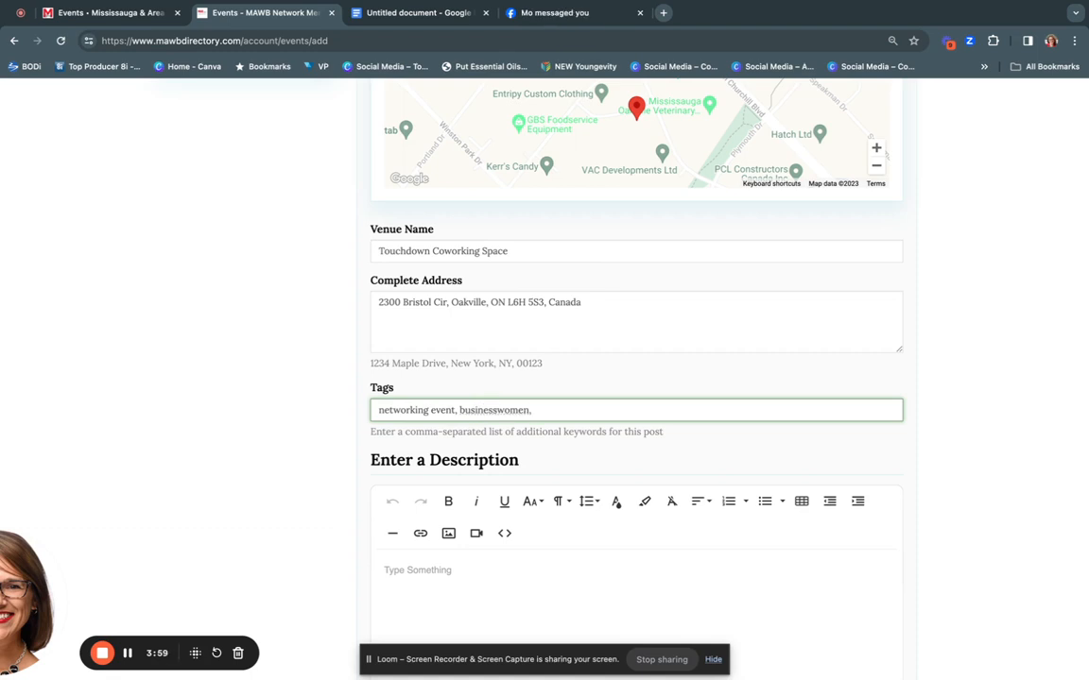
{"action": "key", "text": "BackSpace"}
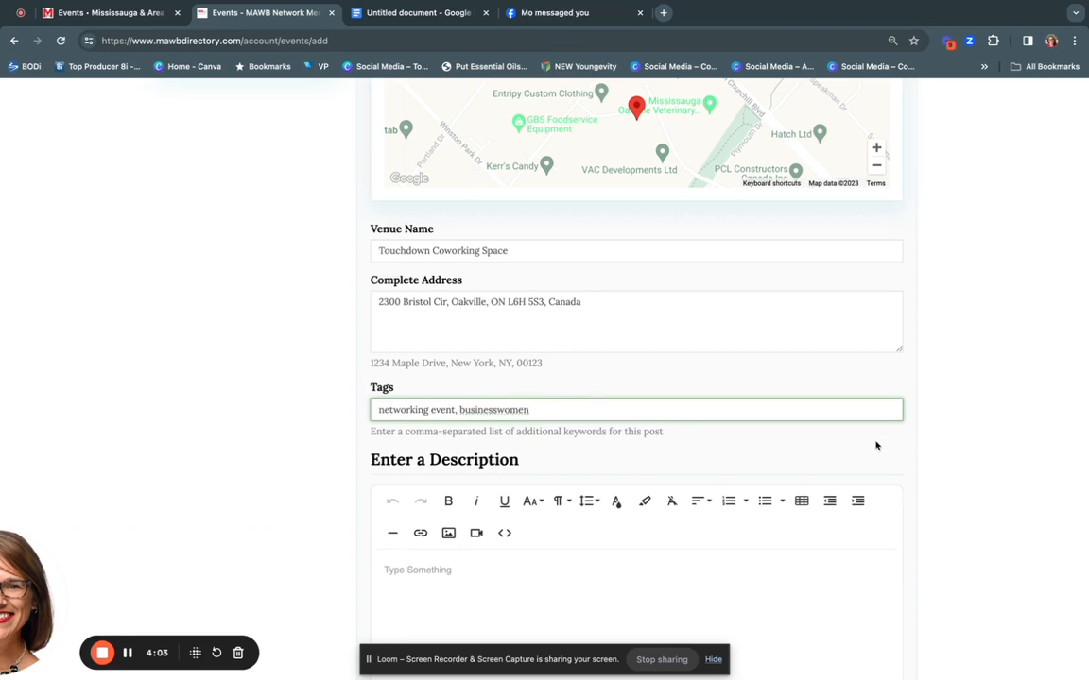
Paste the copied Holiday Sip & Shop announcement text into the event's description
{"action": "scroll", "coordinate": [875, 441], "scroll_direction": "down", "scroll_amount": 3}
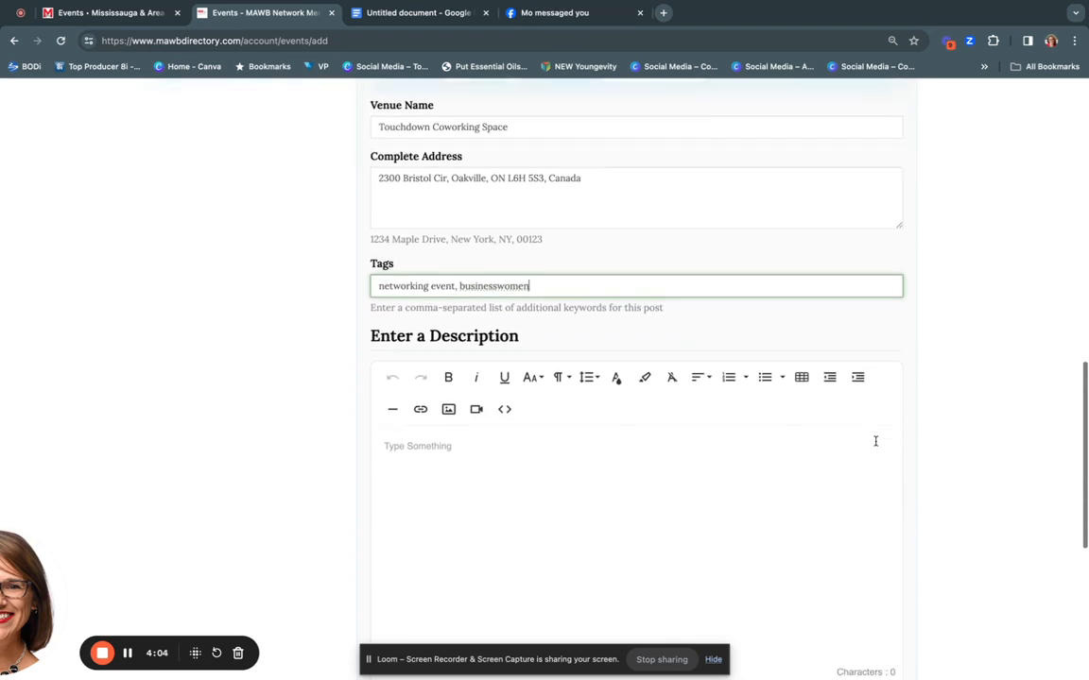
{"action": "left_click", "coordinate": [446, 444]}
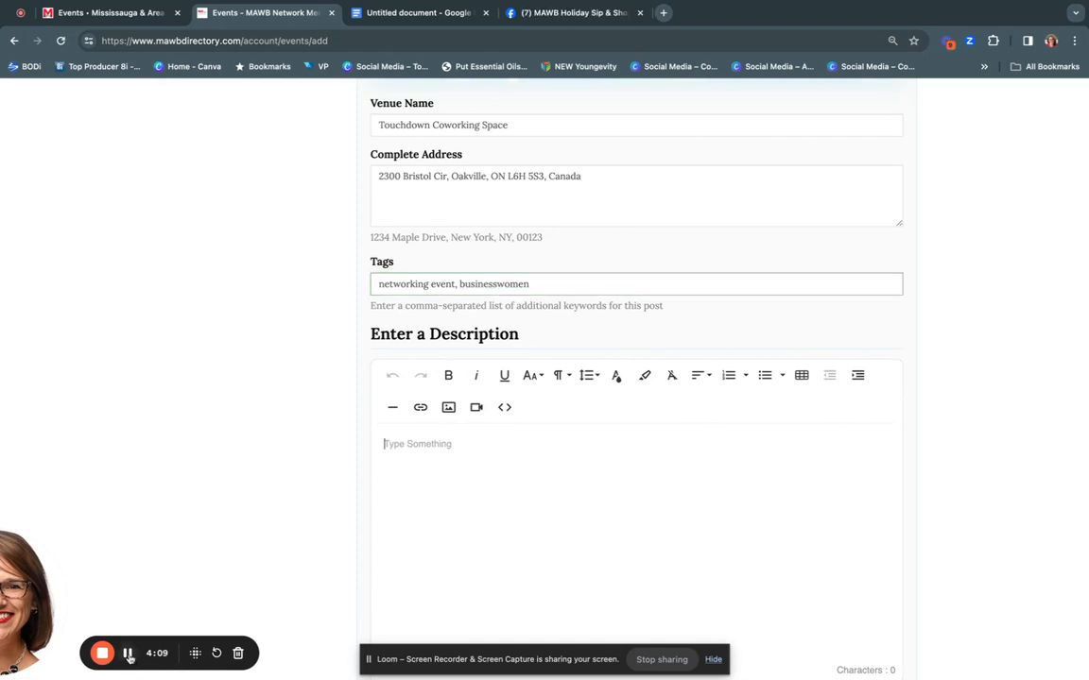
{"action": "key", "text": "super+v"}
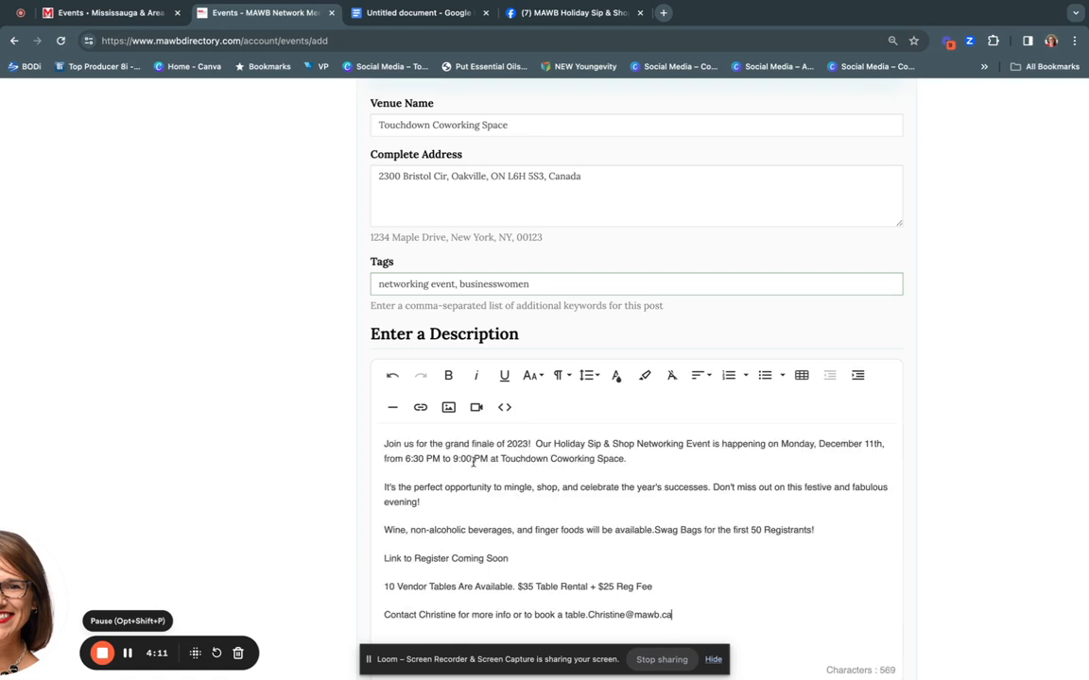
Make the description's opening sentence "Join us for the grand finale of 2023!" bold
{"action": "scroll", "coordinate": [453, 454], "scroll_direction": "down", "scroll_amount": 2}
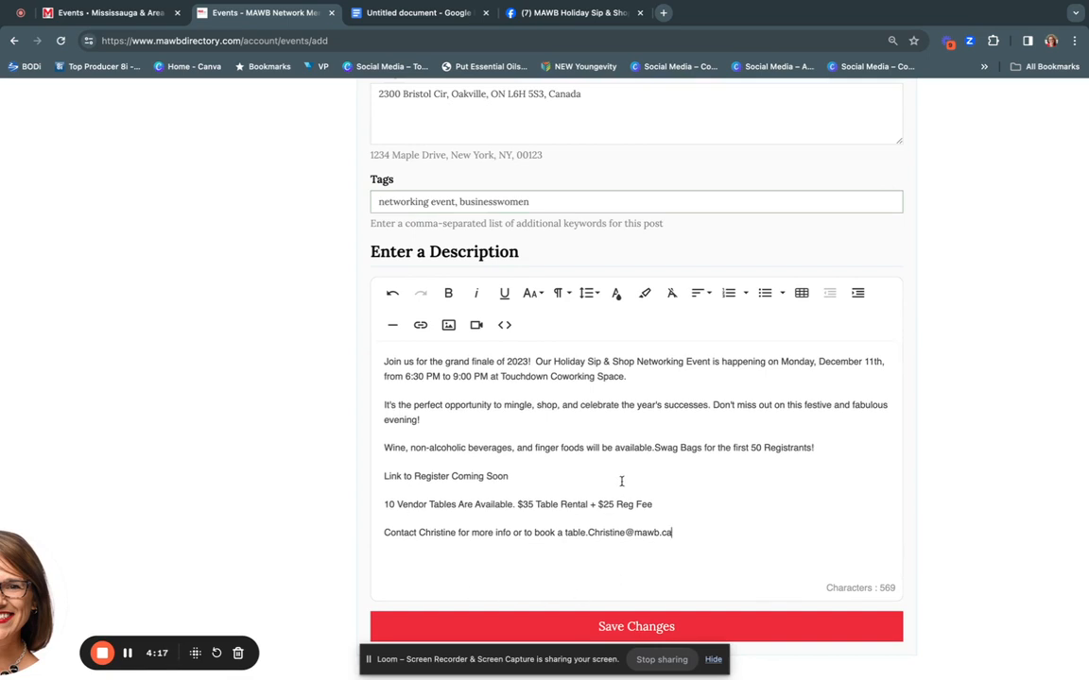
{"action": "scroll", "coordinate": [619, 481], "scroll_direction": "down", "scroll_amount": 1}
{"action": "scroll", "coordinate": [618, 481], "scroll_direction": "down", "scroll_amount": 1}
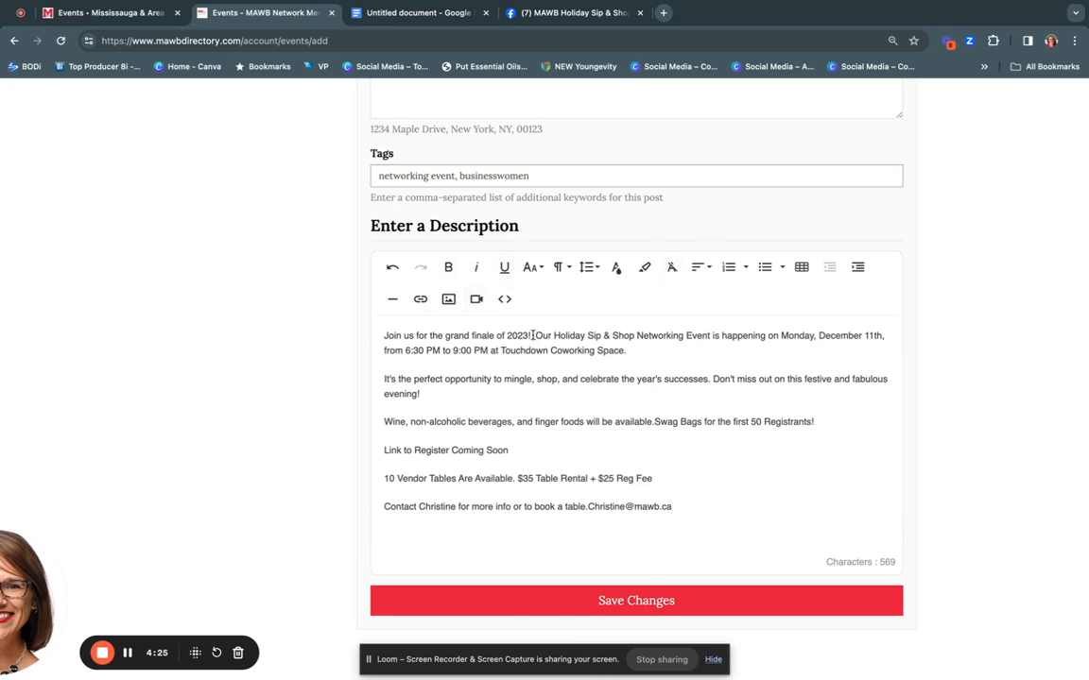
{"action": "left_click_drag", "start_coordinate": [533, 335], "coordinate": [385, 335]}
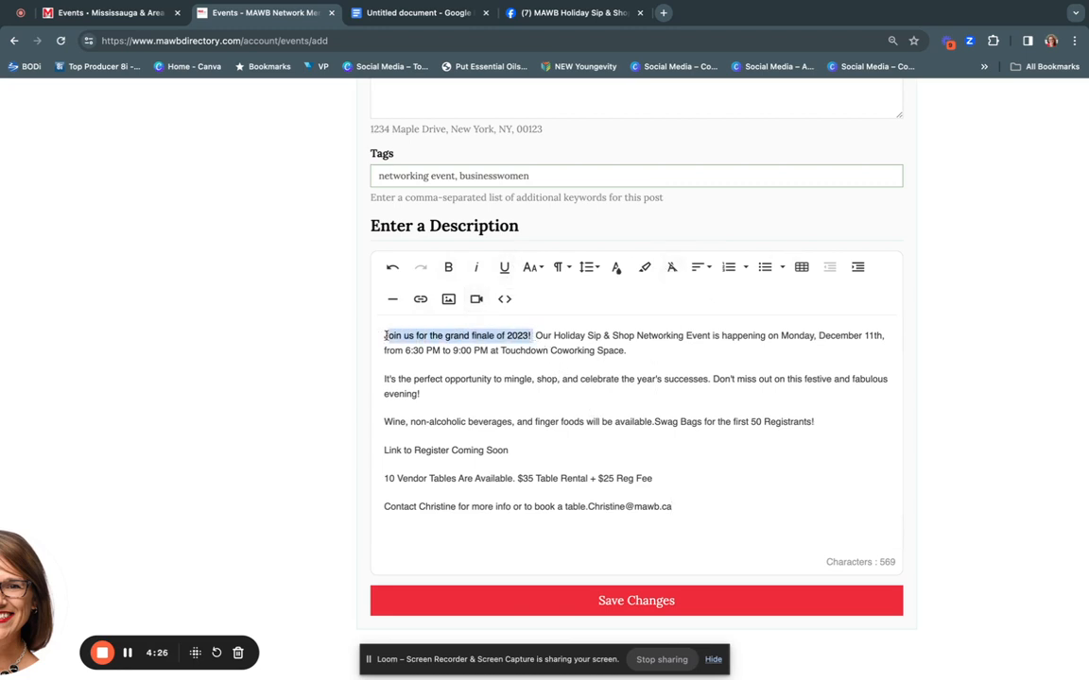
{"action": "left_click", "coordinate": [448, 268]}
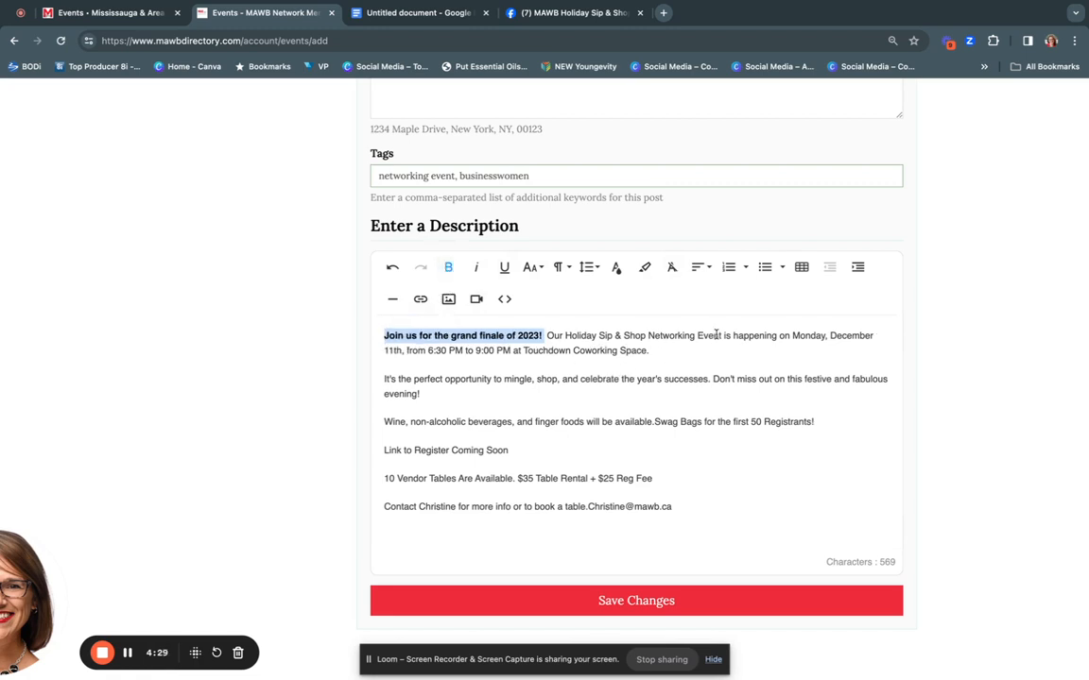
Colour the phrase "Holiday Sip & Shop Networking Event" red in the description's first paragraph
{"action": "left_click_drag", "start_coordinate": [722, 335], "coordinate": [564, 334]}
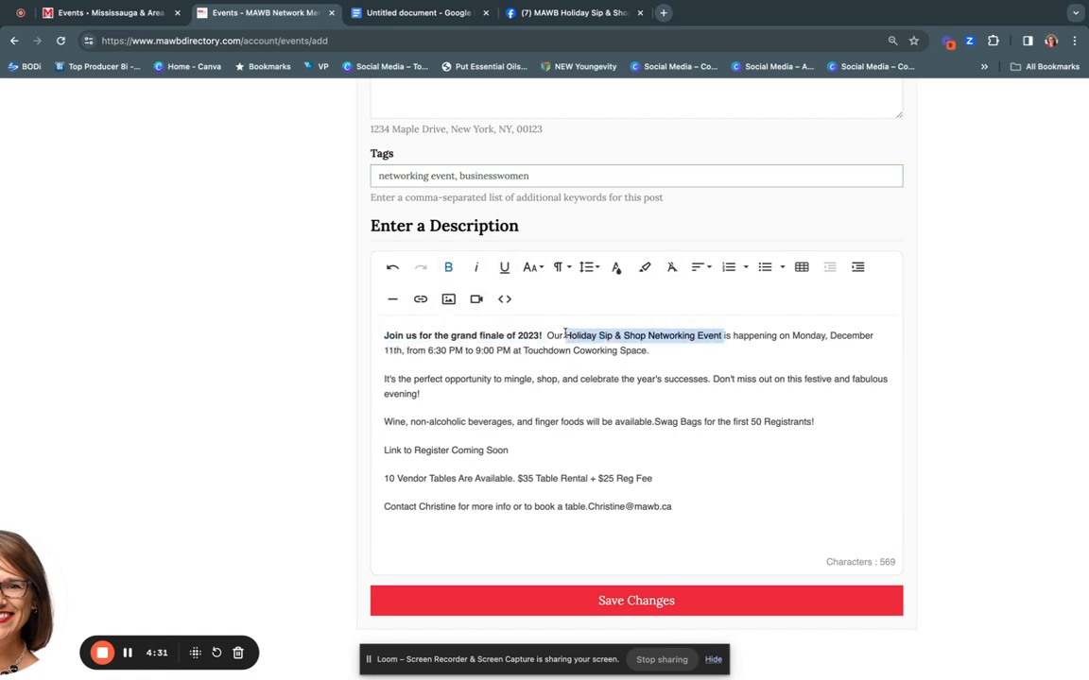
{"action": "left_click", "coordinate": [532, 268]}
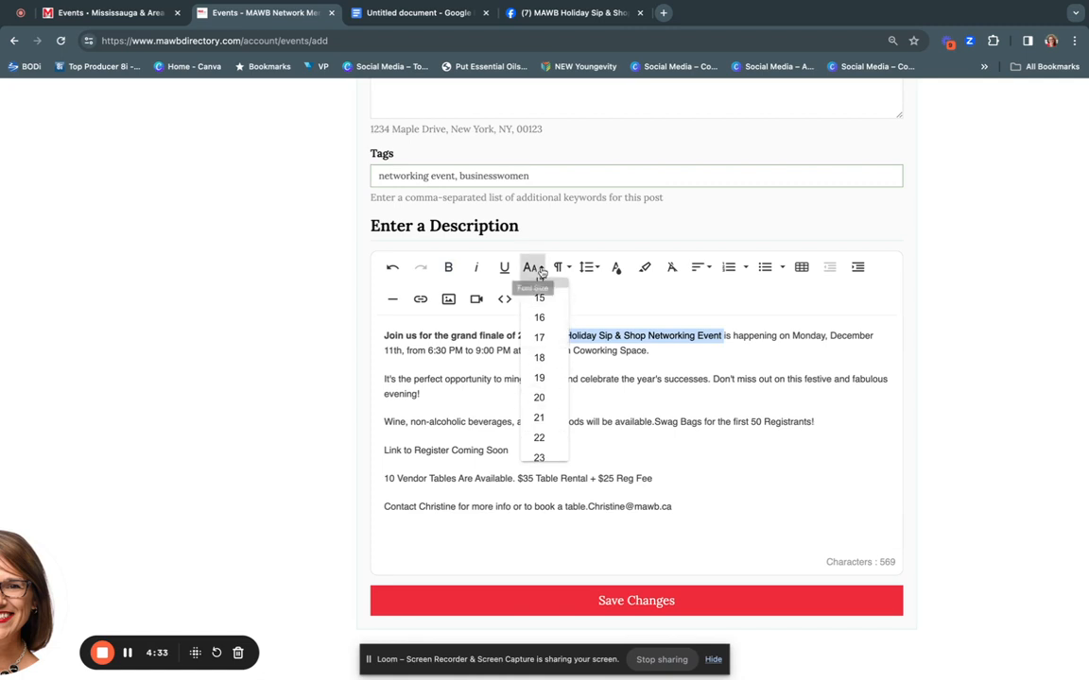
{"action": "left_click", "coordinate": [616, 268]}
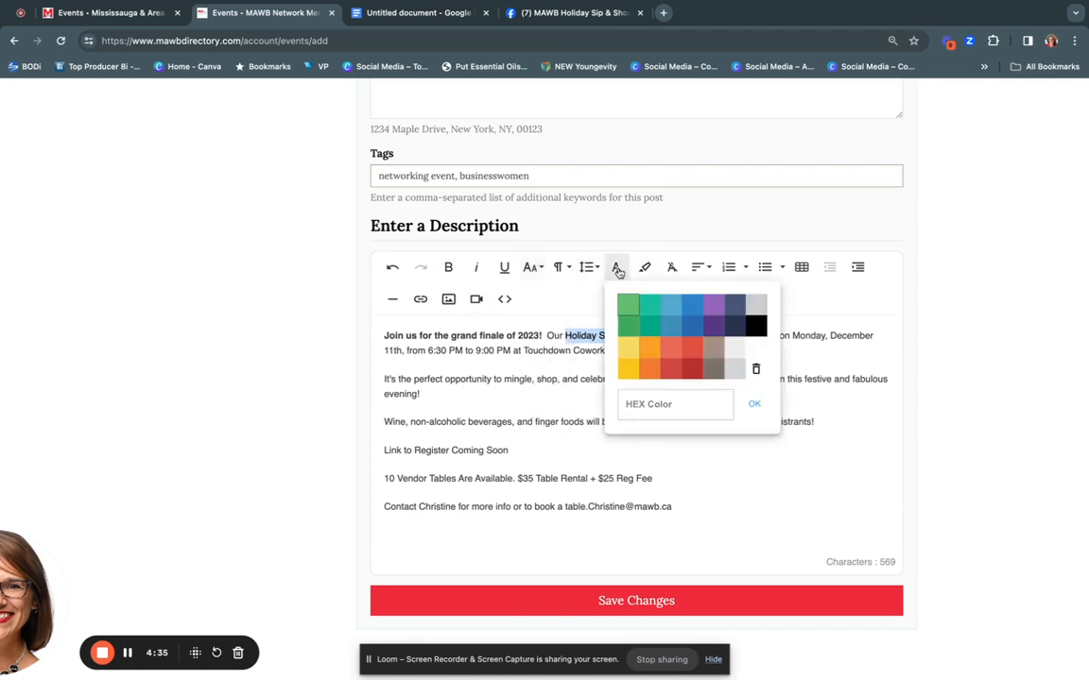
{"action": "left_click", "coordinate": [691, 351]}
{"action": "left_click", "coordinate": [669, 378]}
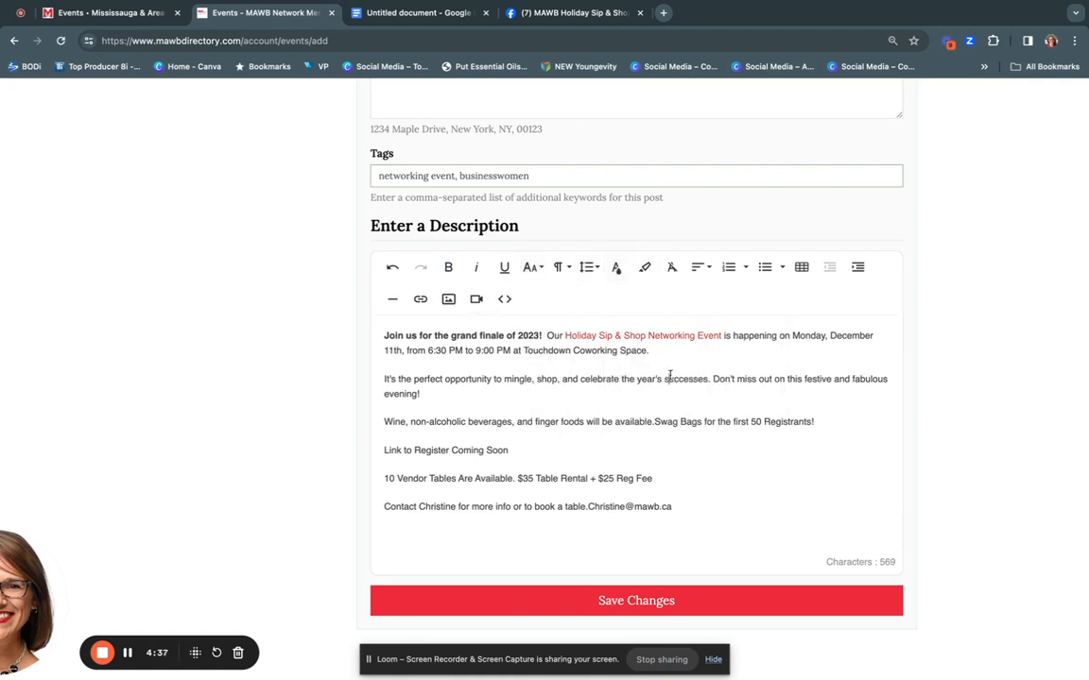
Replace "Coming Soon" with ": Link" in the description's "Link to Register" line
{"action": "scroll", "coordinate": [644, 422], "scroll_direction": "down", "scroll_amount": 1}
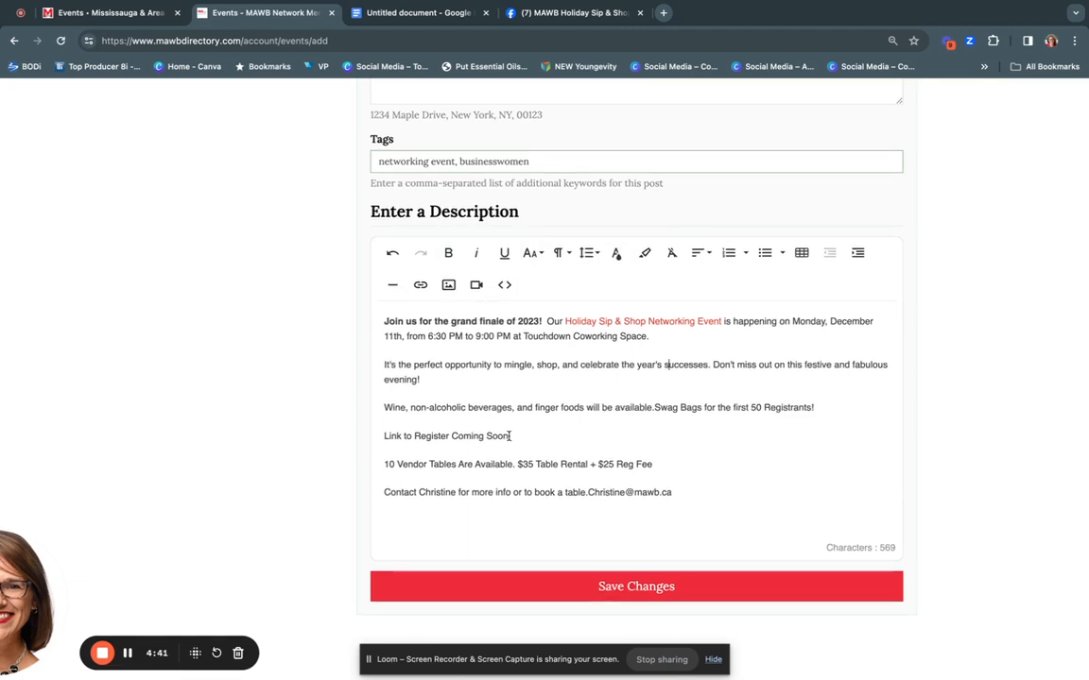
{"action": "left_click_drag", "start_coordinate": [511, 436], "coordinate": [458, 437]}
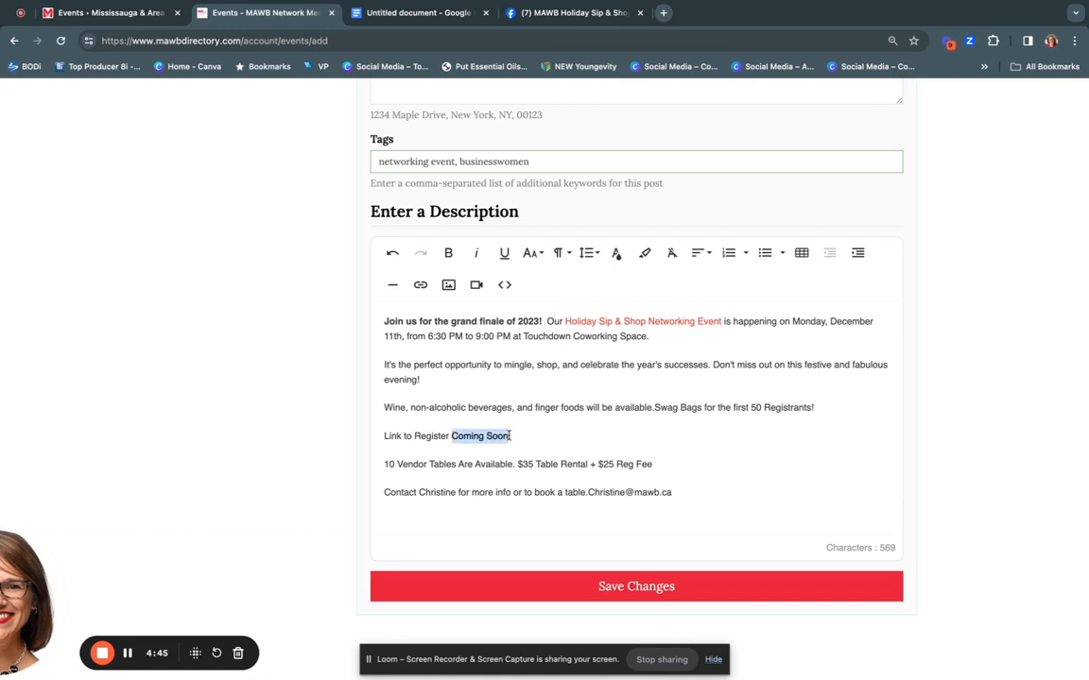
{"action": "key", "text": "BackSpace"}
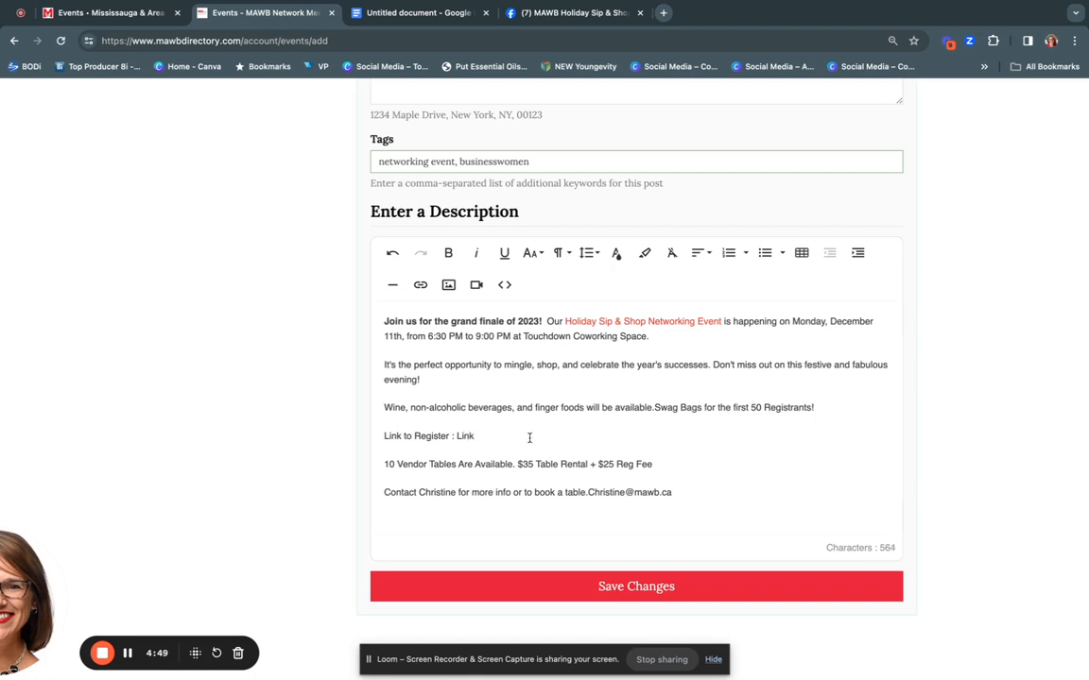
{"action": "double_click", "coordinate": [461, 436]}
{"action": "left_click", "coordinate": [422, 287]}
{"action": "type", "text": "www.maw"}
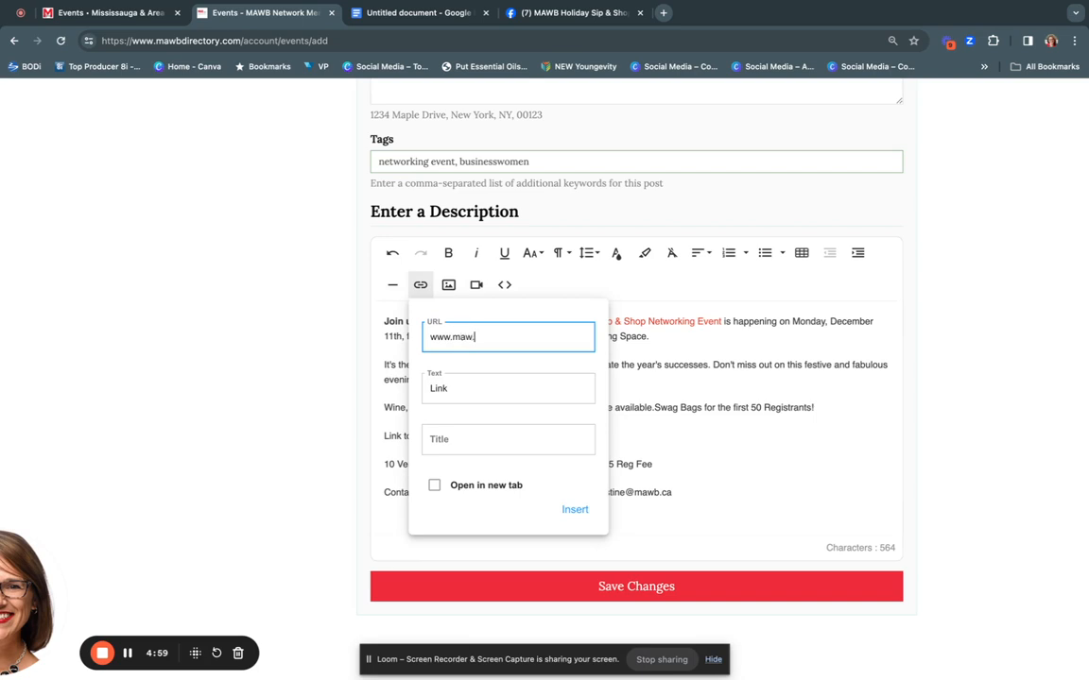
{"action": "type", "text": "b.ca/events"}
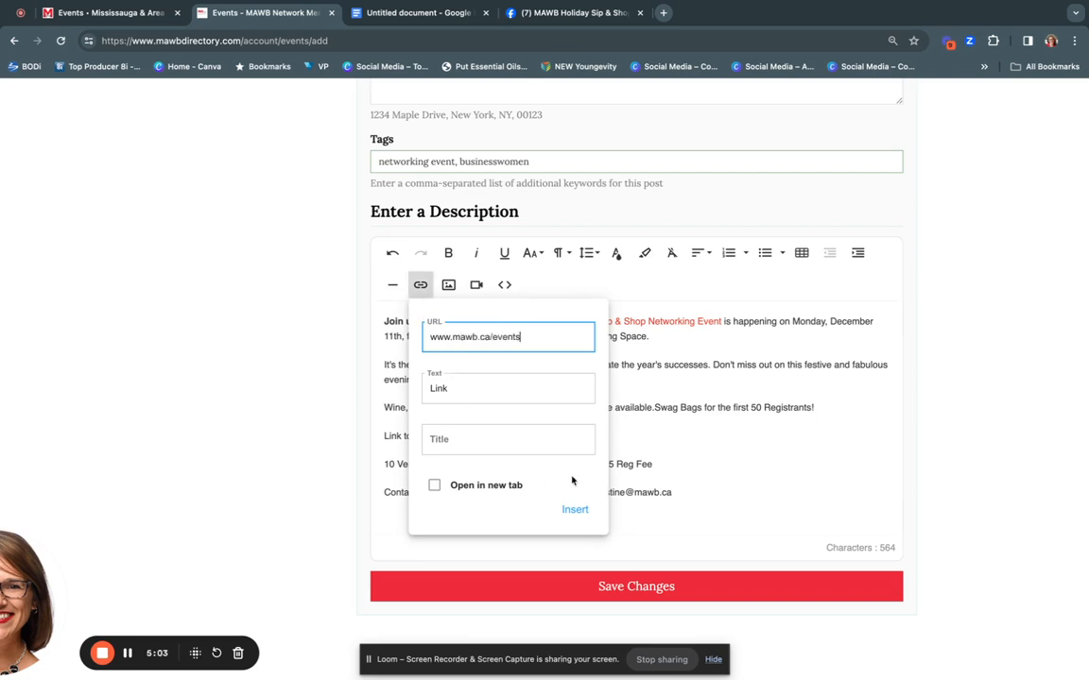
{"action": "left_click", "coordinate": [575, 509]}
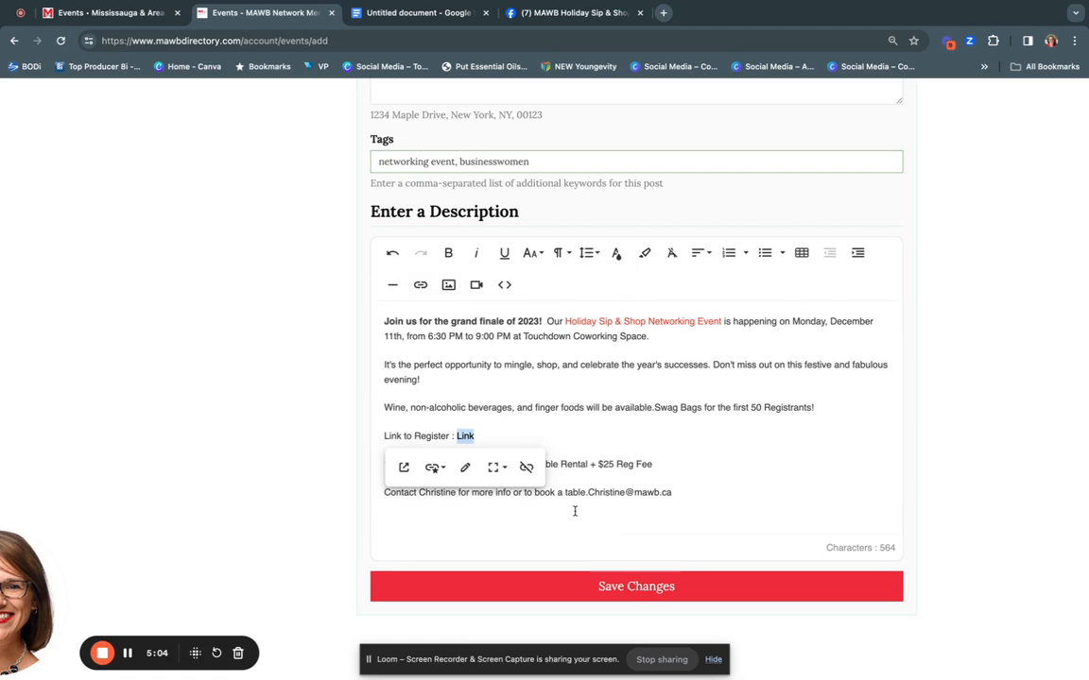
{"action": "left_click", "coordinate": [465, 374]}
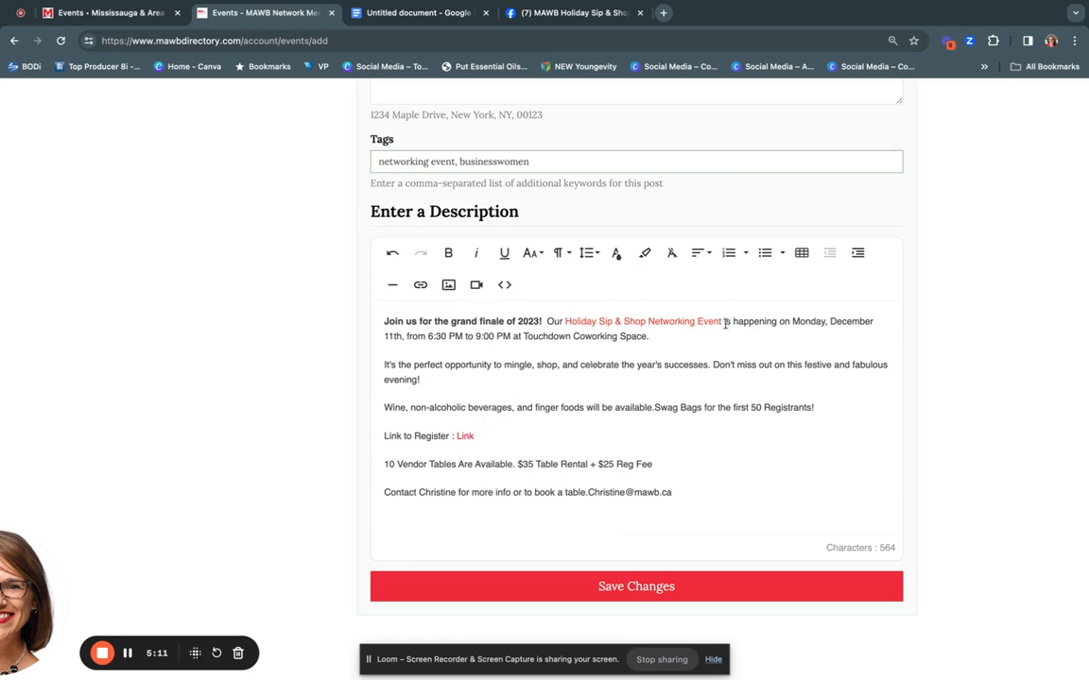
Colour the phrase "Holiday Sip & Shop Networking Event" green in the description's first paragraph
{"action": "left_click_drag", "start_coordinate": [721, 321], "coordinate": [568, 324]}
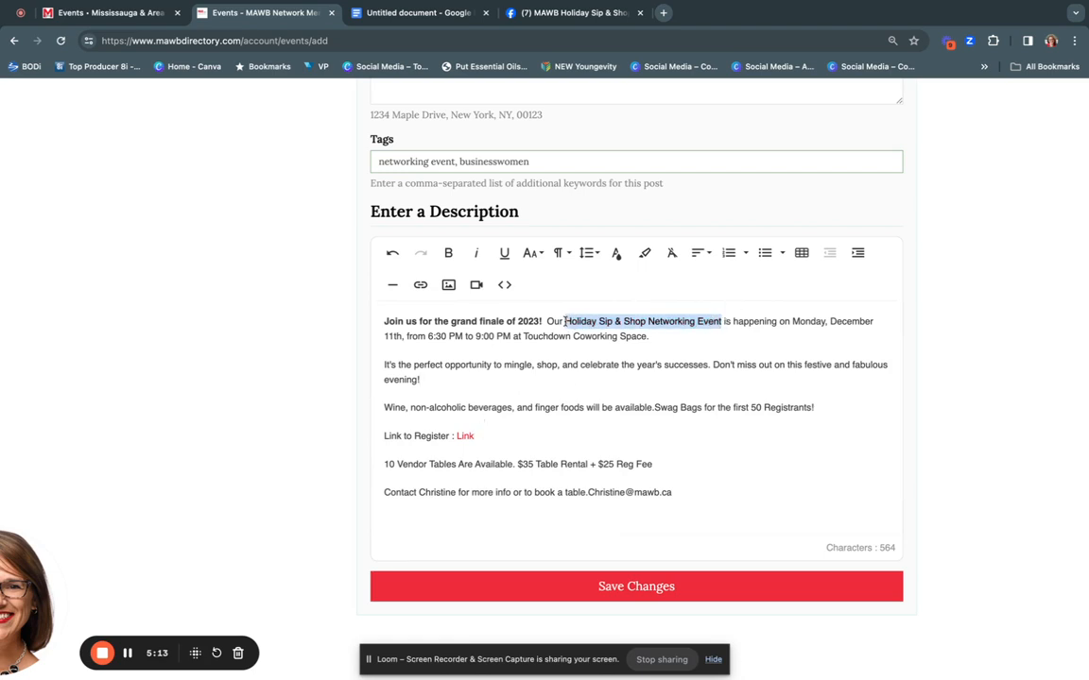
{"action": "left_click", "coordinate": [532, 253]}
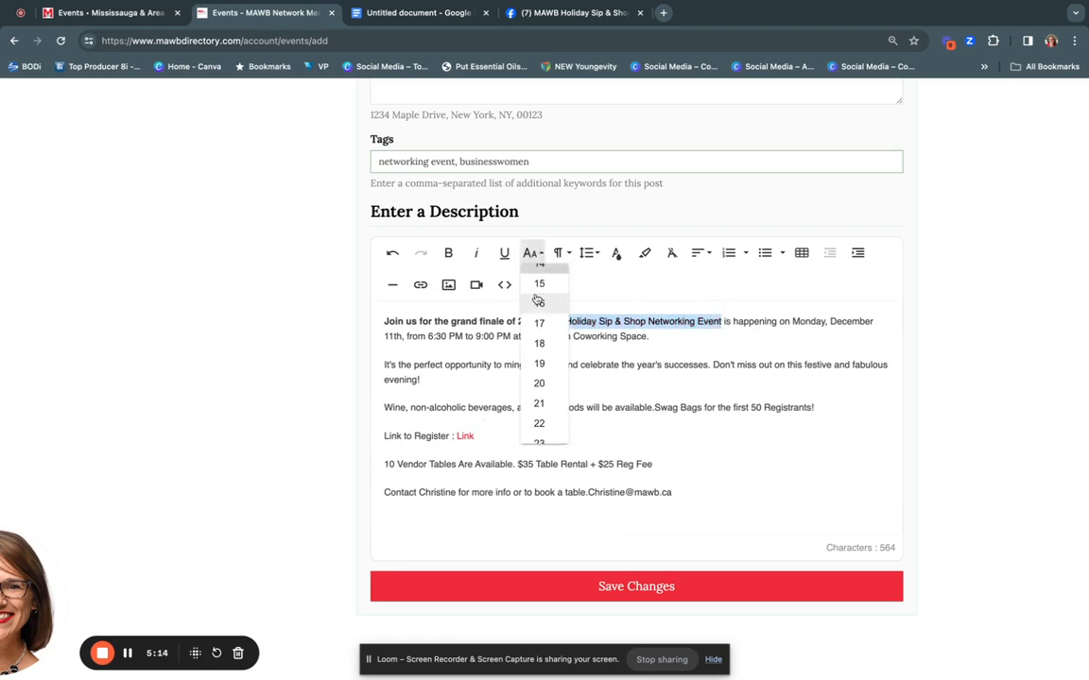
{"action": "left_click", "coordinate": [616, 252]}
{"action": "left_click", "coordinate": [567, 287]}
{"action": "left_click", "coordinate": [657, 431]}
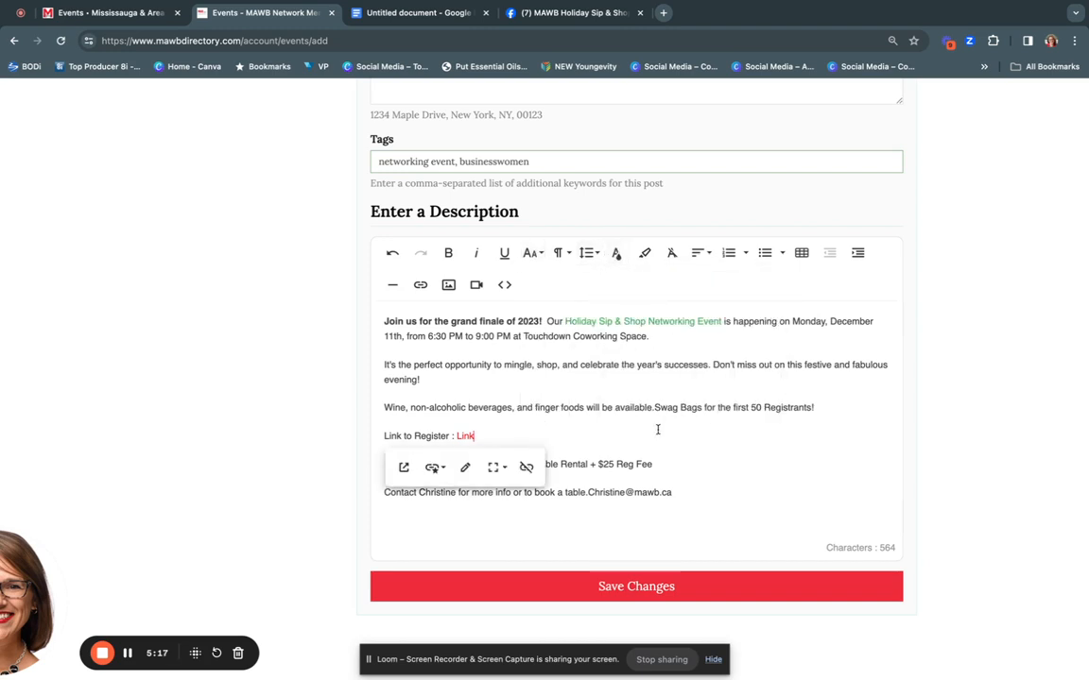
Add a new line after the description's closing contact sentence and open the file chooser for inserting an image there
{"action": "scroll", "coordinate": [658, 430], "scroll_direction": "down", "scroll_amount": 1}
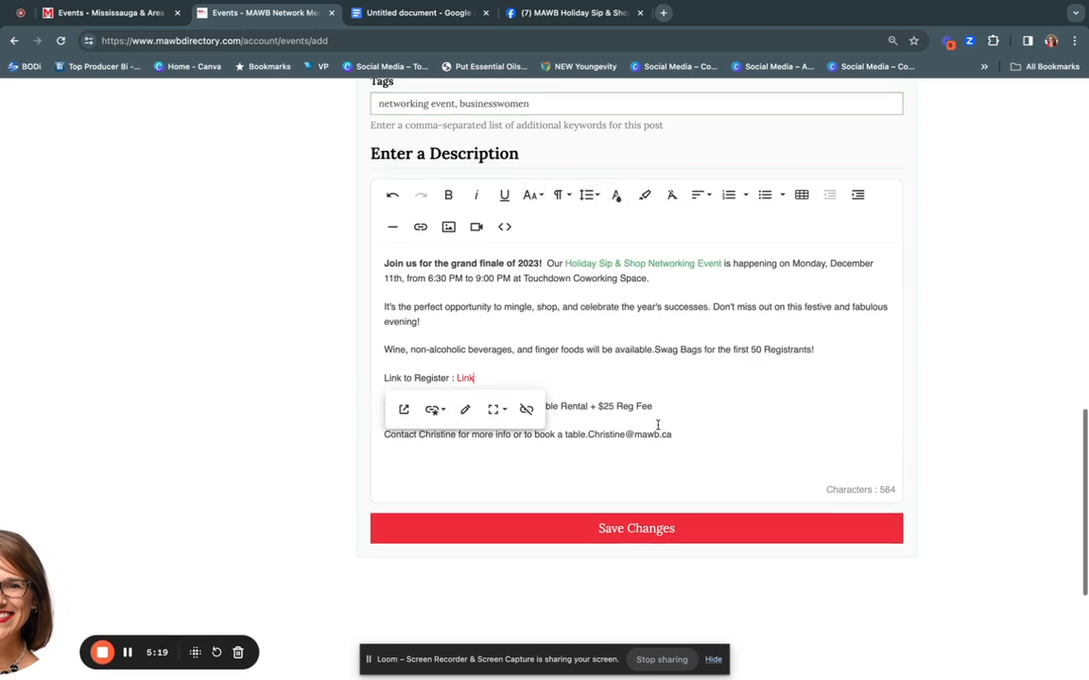
{"action": "left_click", "coordinate": [680, 435]}
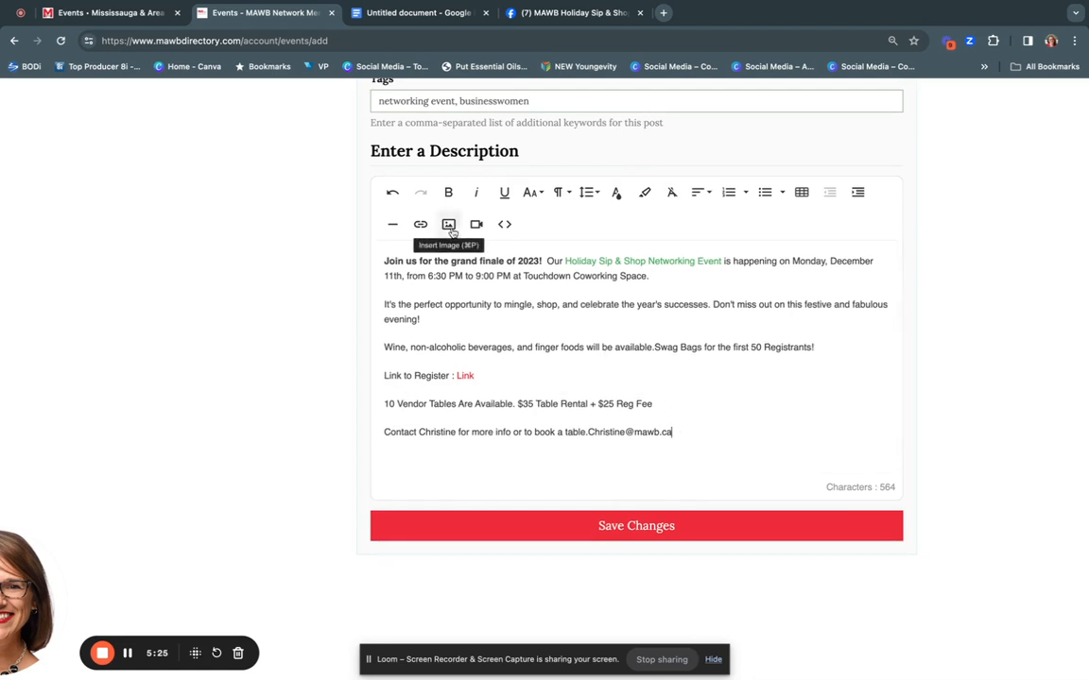
{"action": "key", "text": "Return"}
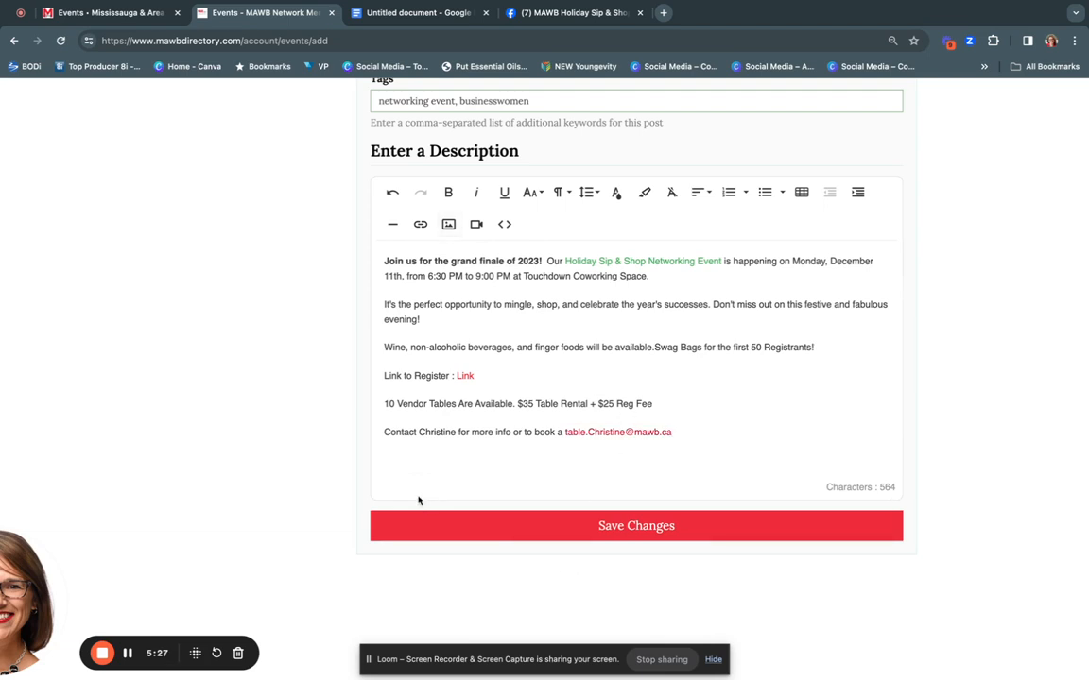
{"action": "left_click", "coordinate": [449, 226]}
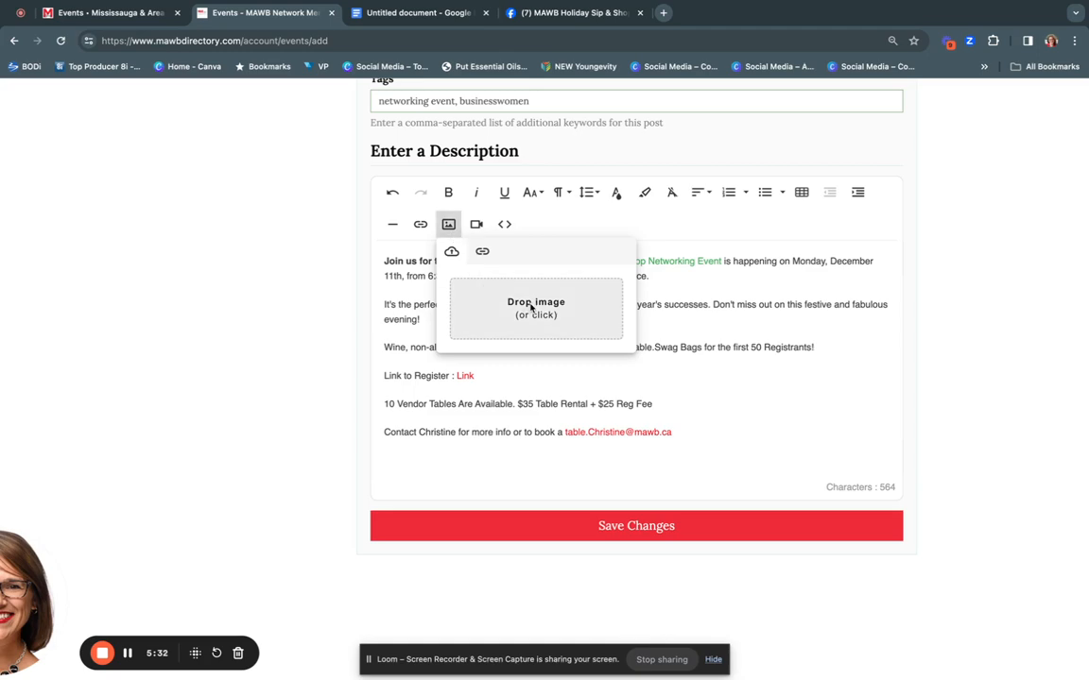
{"action": "left_click", "coordinate": [531, 308]}
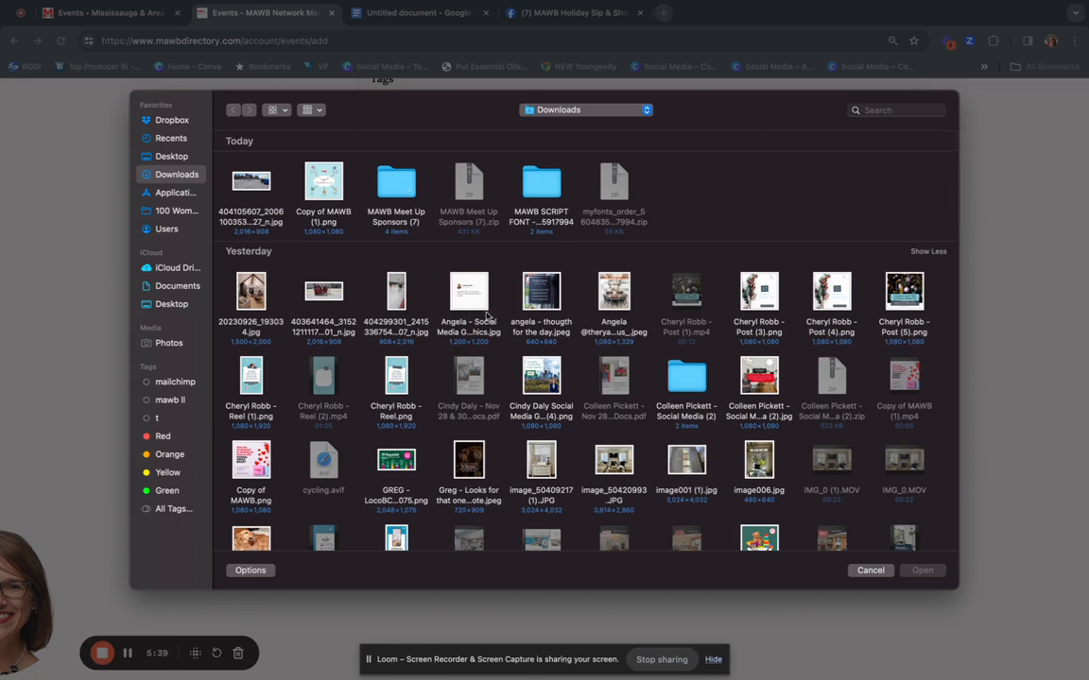
{"action": "left_click", "coordinate": [401, 212]}
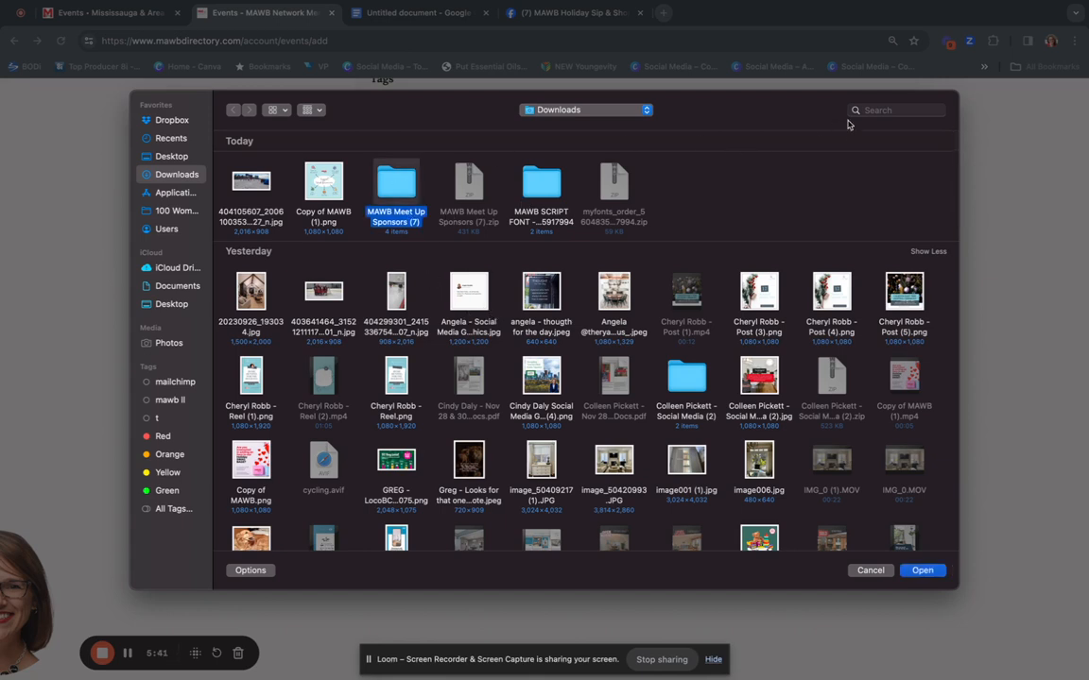
{"action": "double_click", "coordinate": [390, 197]}
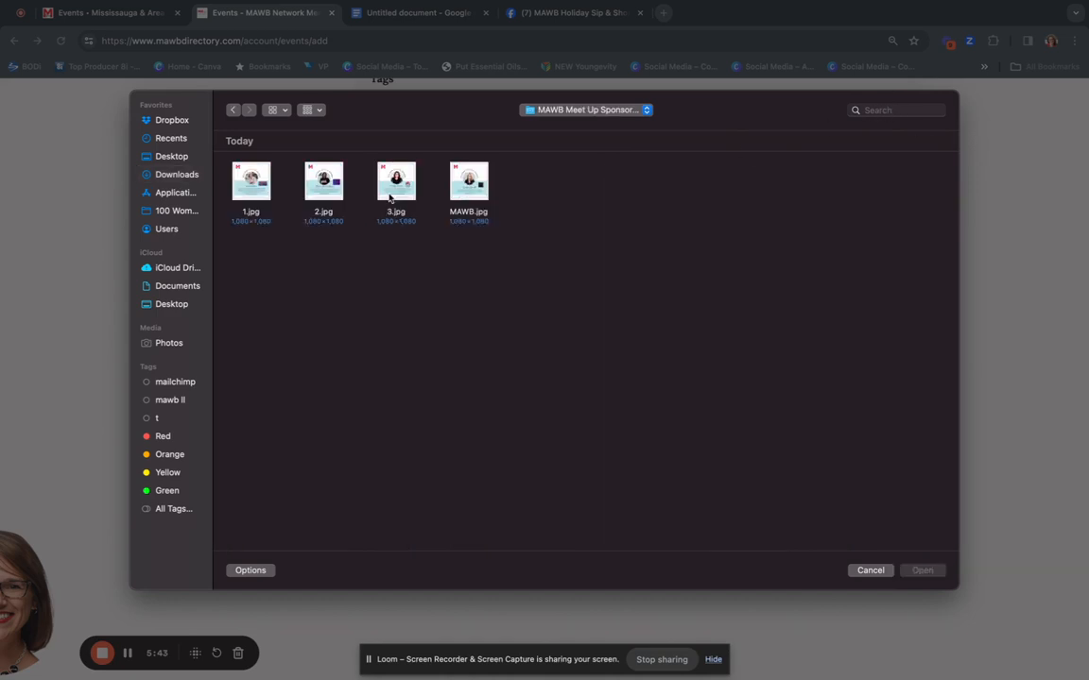
{"action": "left_click", "coordinate": [166, 174]}
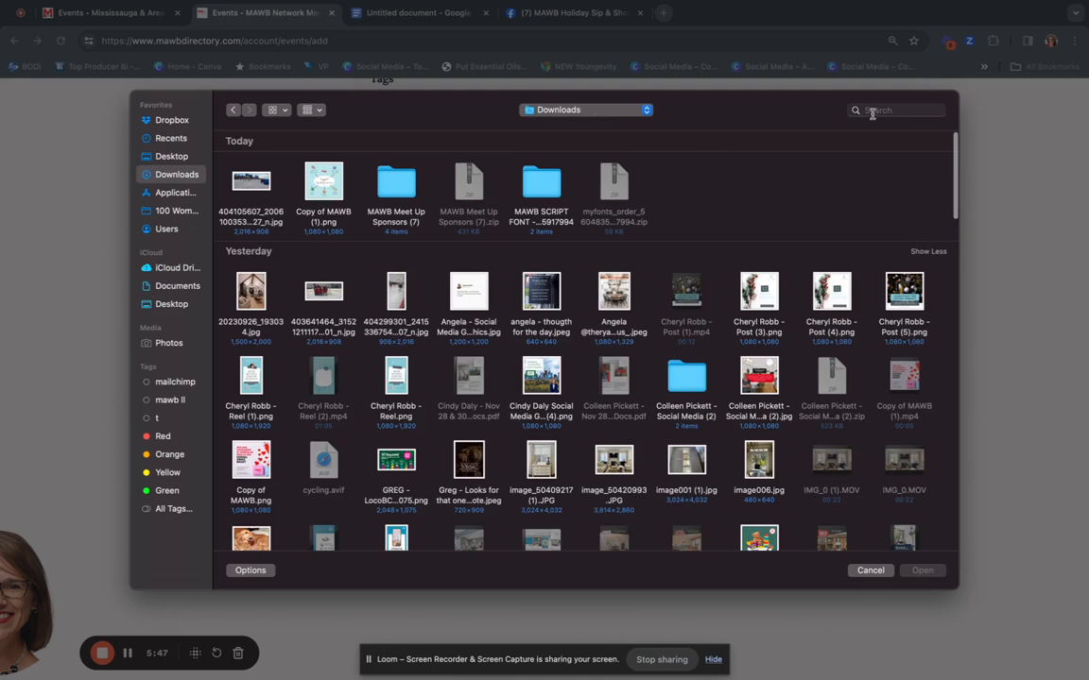
Search the computer for "mawb" and insert the image MAWB Holiday Luncheon - Dec 2022.jpeg at the end of the description
{"action": "left_click", "coordinate": [876, 109]}
{"action": "type", "text": "mawb"}
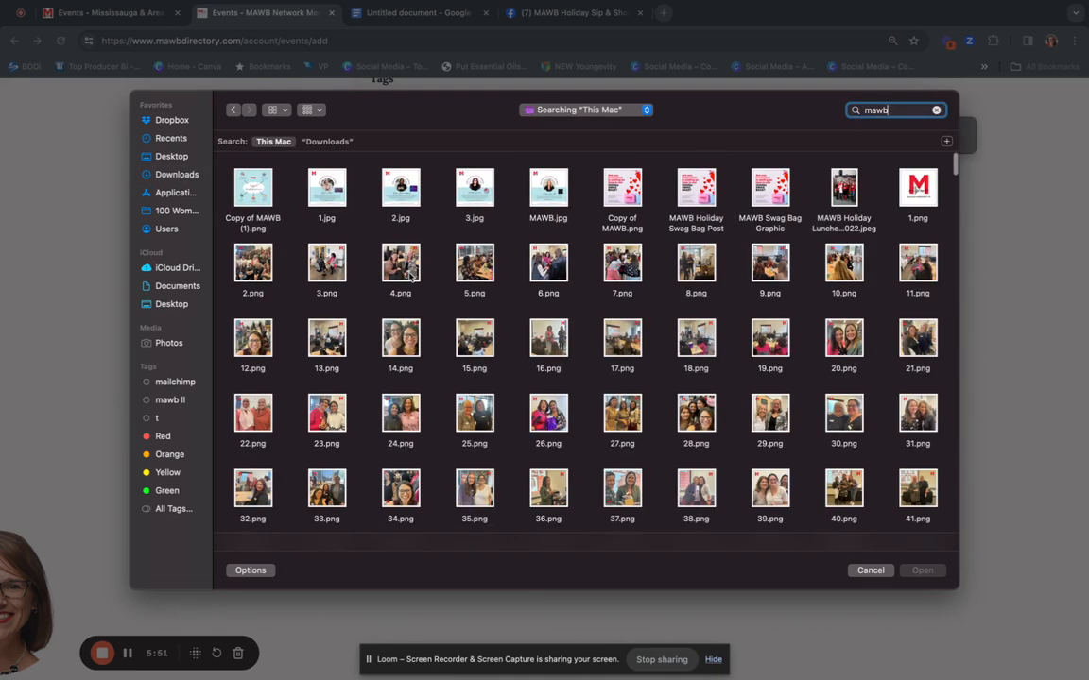
{"action": "left_click", "coordinate": [844, 188]}
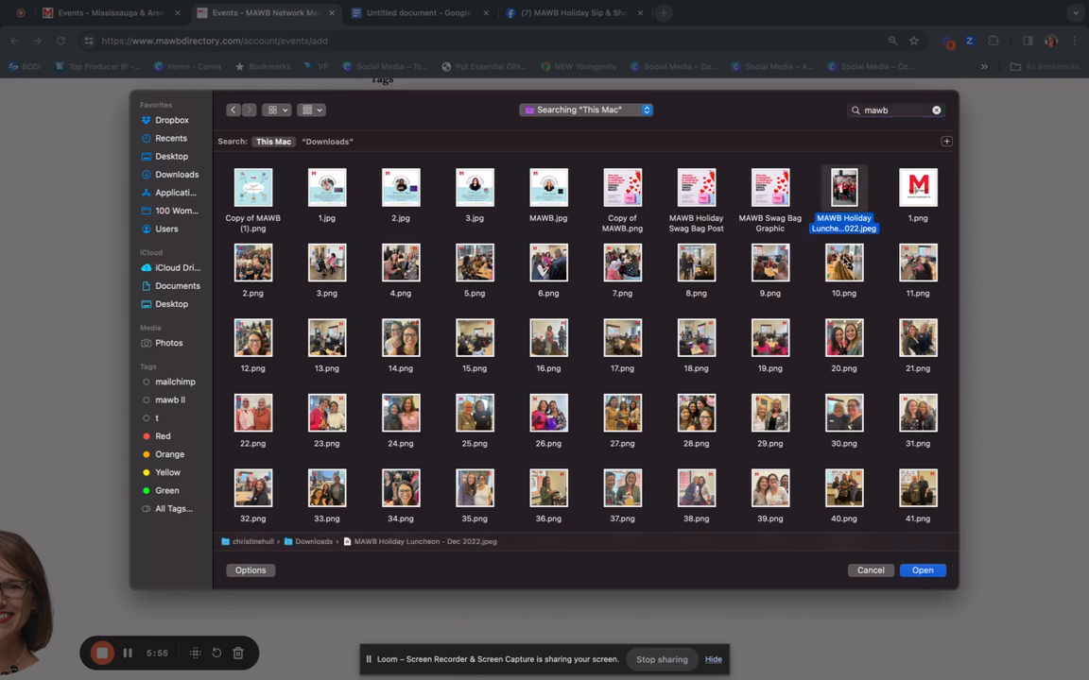
{"action": "left_click", "coordinate": [918, 571]}
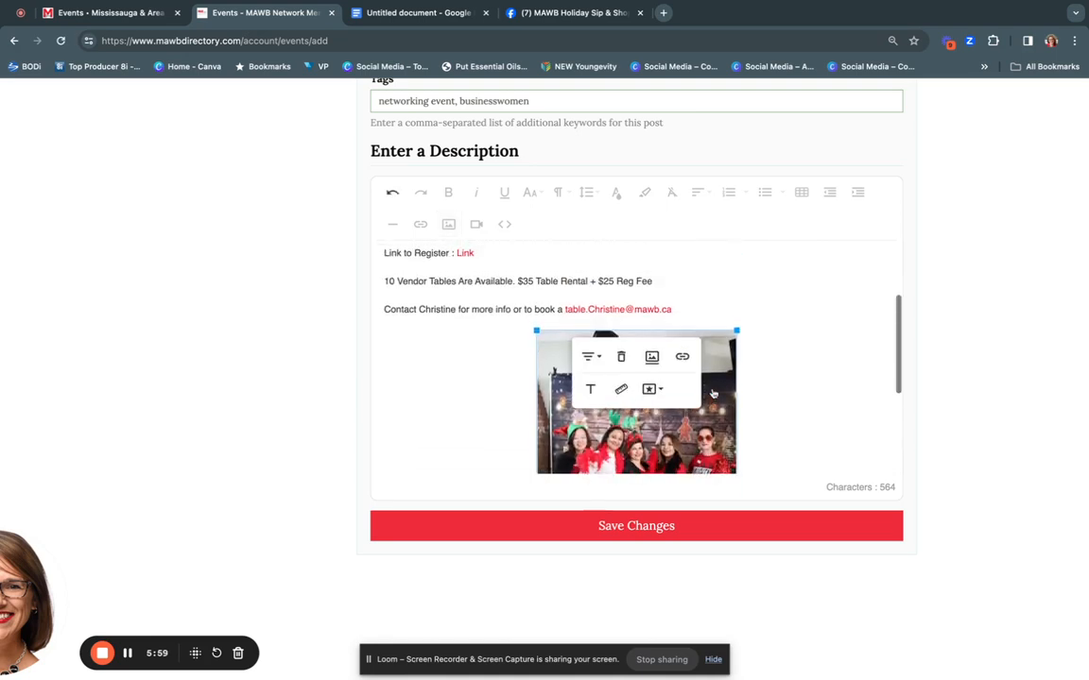
Align the inserted holiday luncheon photo to the left and review the finished description
{"action": "scroll", "coordinate": [713, 393], "scroll_direction": "down", "scroll_amount": 3}
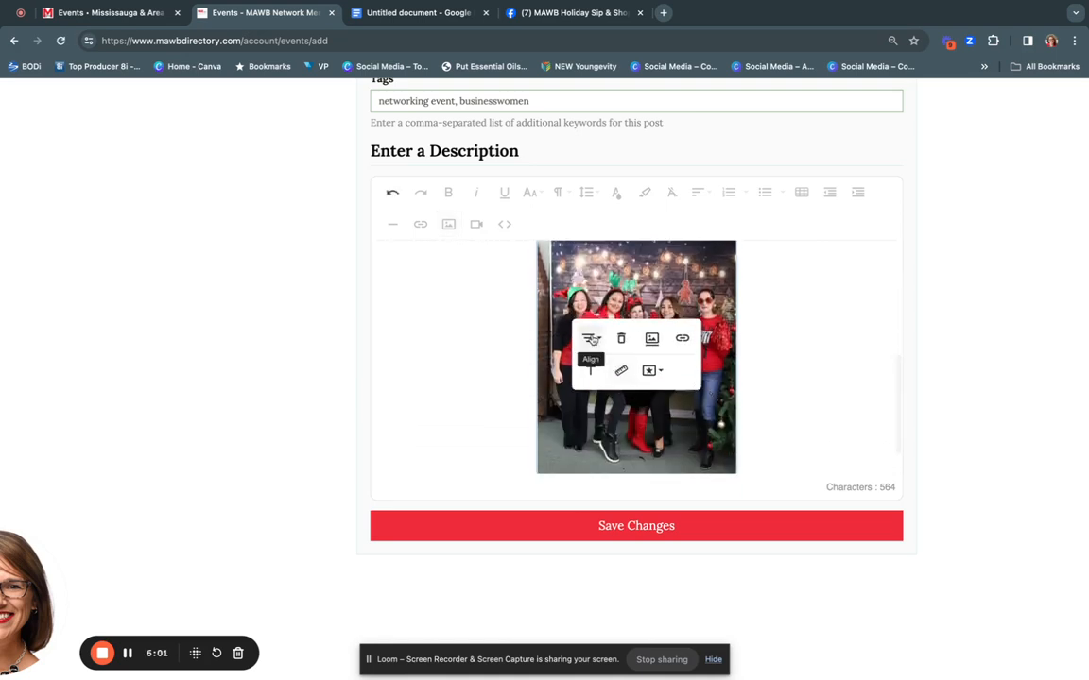
{"action": "left_click", "coordinate": [591, 339]}
{"action": "left_click", "coordinate": [595, 362]}
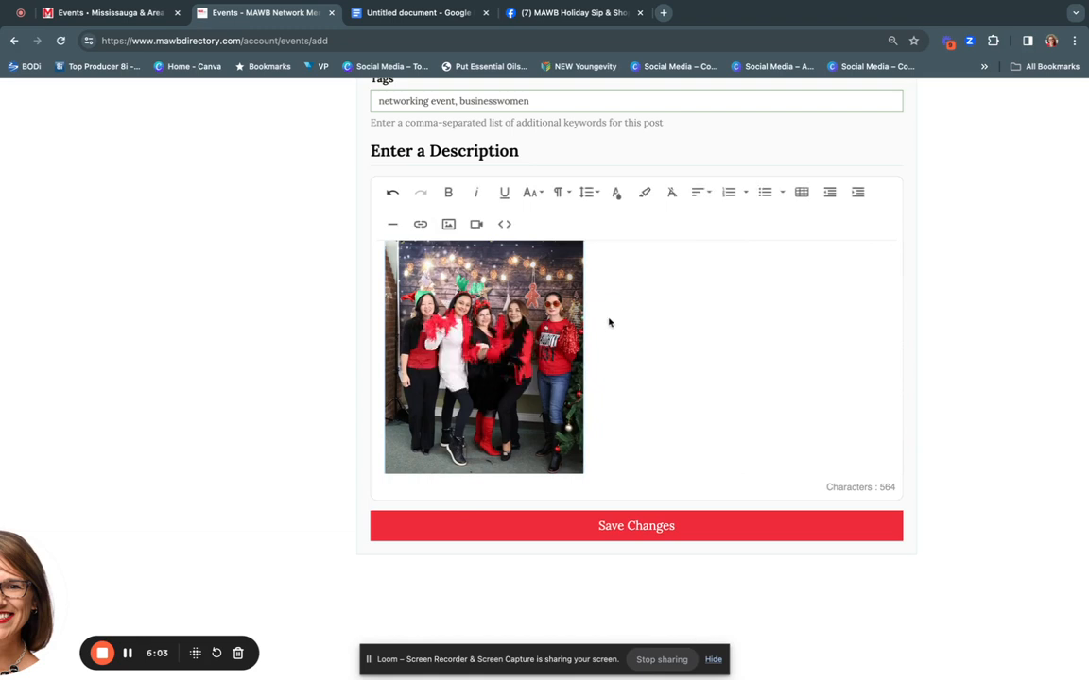
{"action": "scroll", "coordinate": [608, 323], "scroll_direction": "up", "scroll_amount": 5}
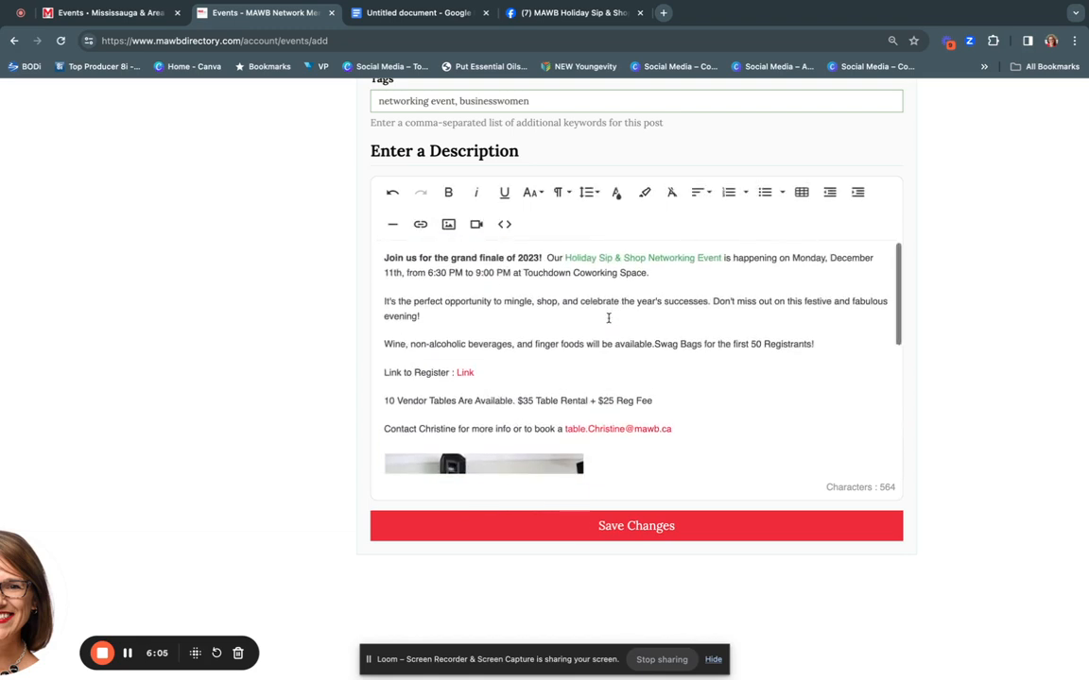
{"action": "scroll", "coordinate": [608, 318], "scroll_direction": "down", "scroll_amount": 5}
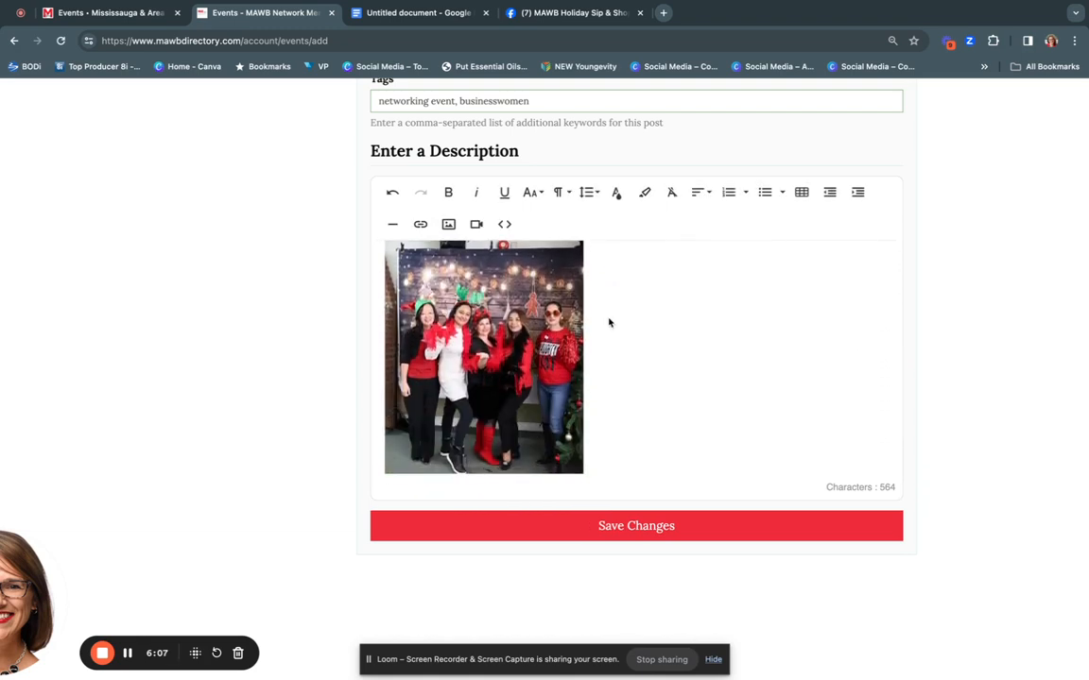
{"action": "scroll", "coordinate": [609, 322], "scroll_direction": "up", "scroll_amount": 10}
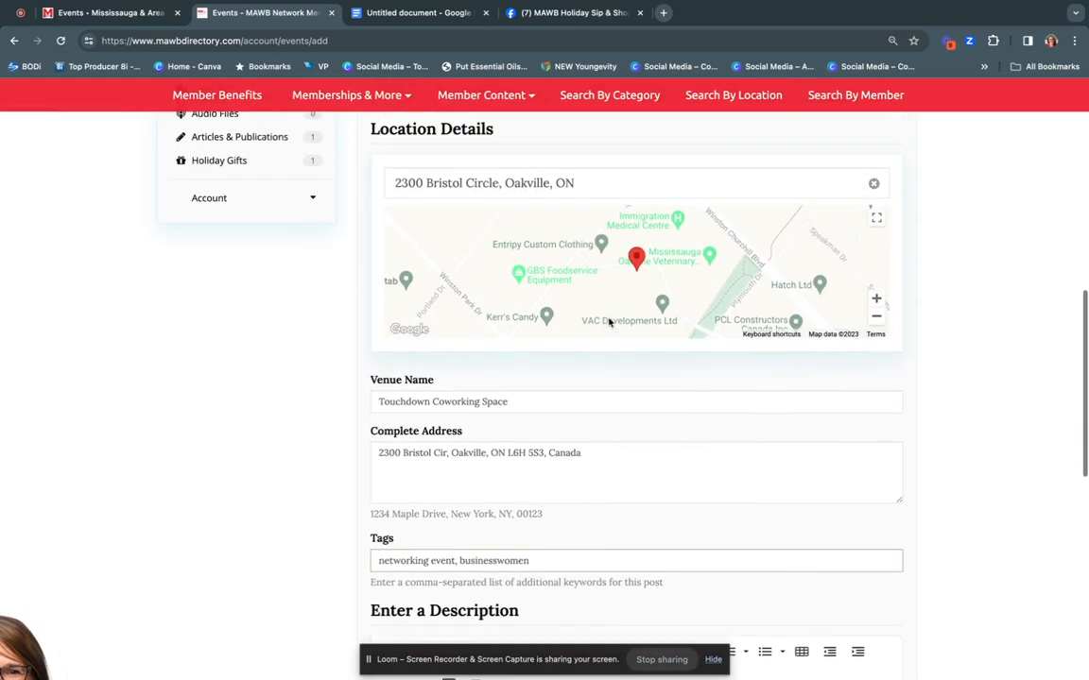
{"action": "scroll", "coordinate": [608, 322], "scroll_direction": "up", "scroll_amount": 10}
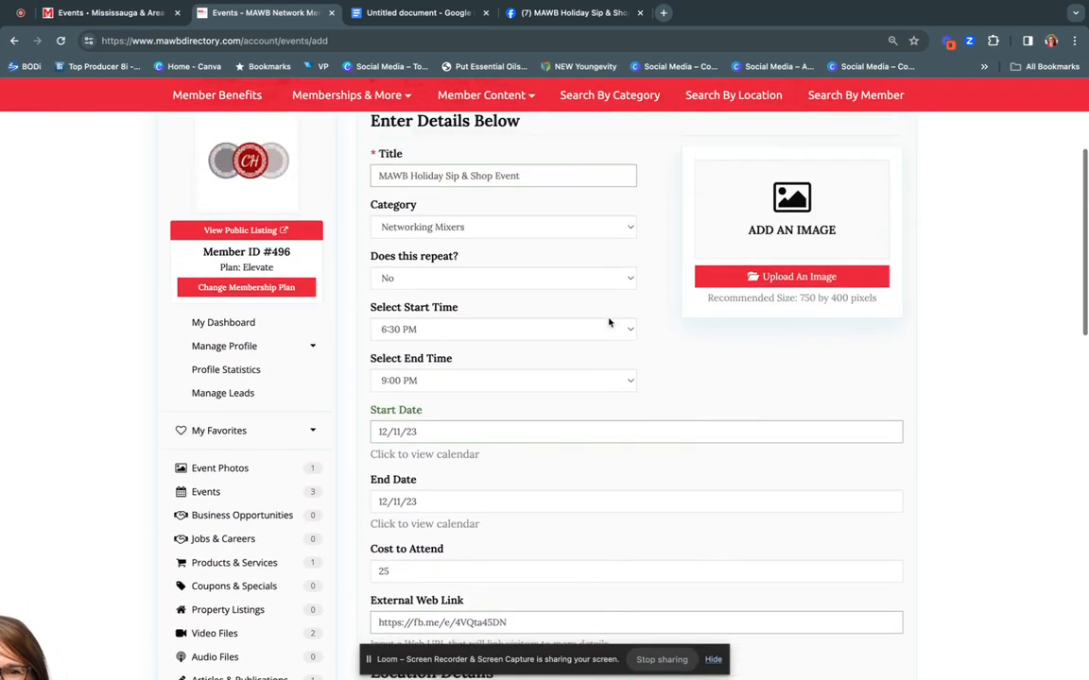
{"action": "scroll", "coordinate": [609, 323], "scroll_direction": "up", "scroll_amount": 3}
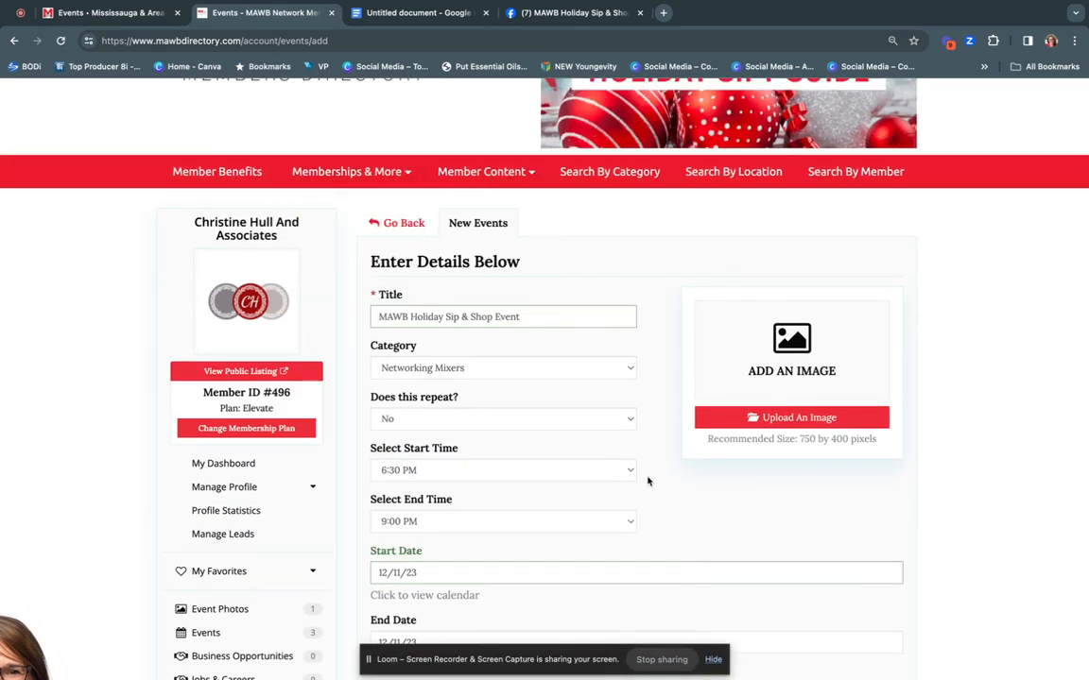
{"action": "scroll", "coordinate": [662, 473], "scroll_direction": "down", "scroll_amount": 2}
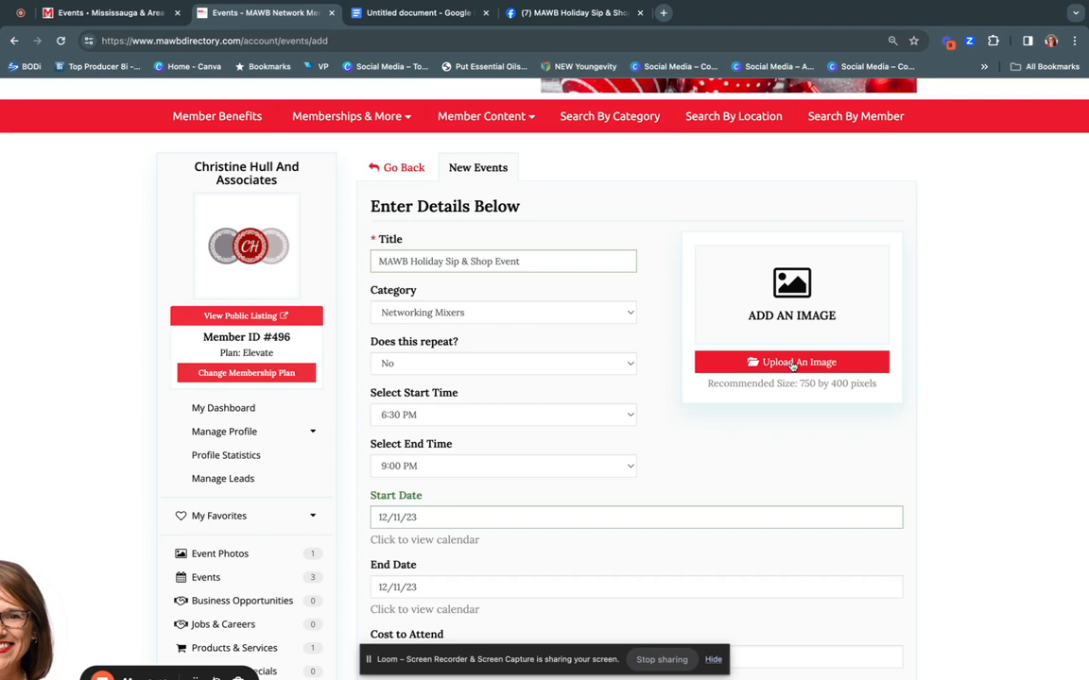
{"action": "left_click", "coordinate": [793, 363]}
{"action": "left_click", "coordinate": [883, 112]}
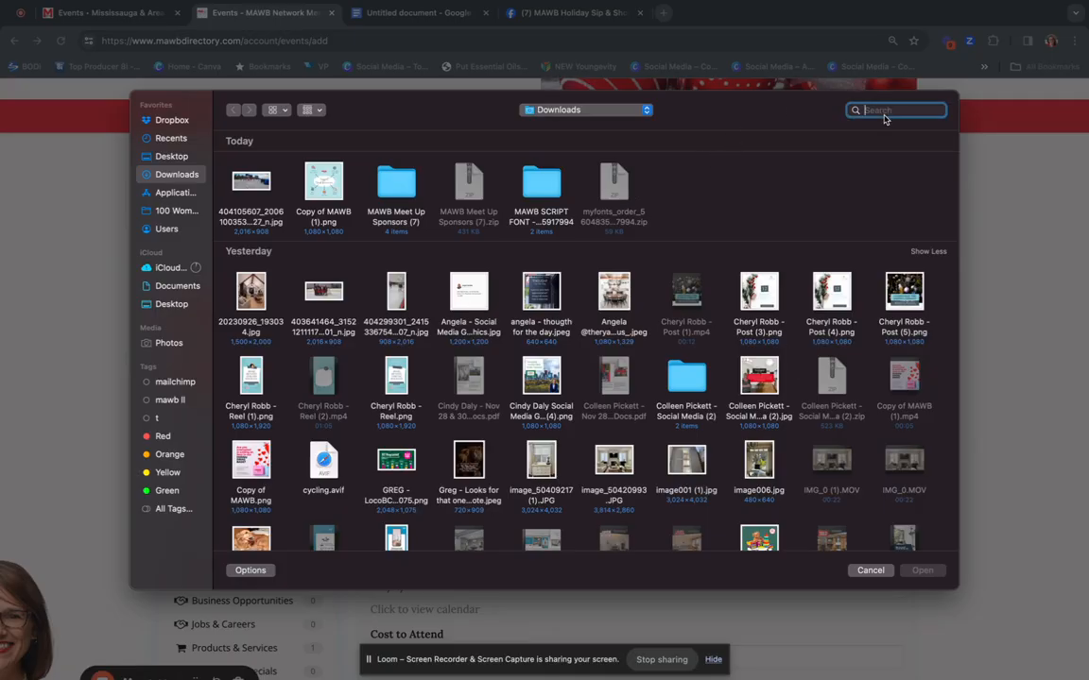
{"action": "type", "text": "sip"}
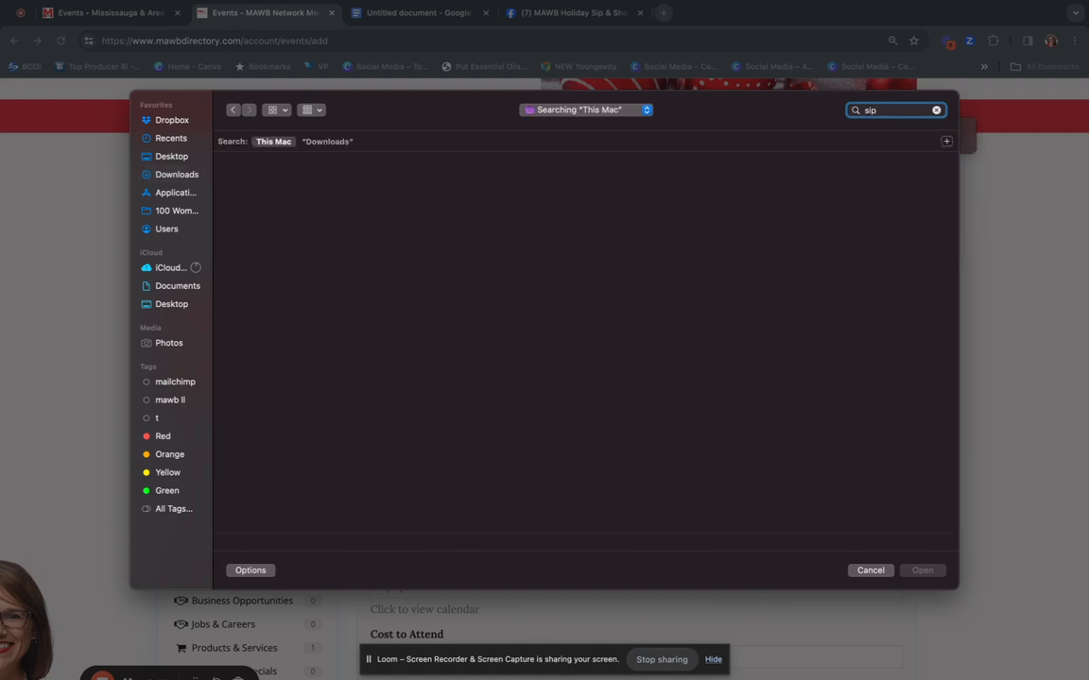
{"action": "left_click", "coordinate": [174, 175]}
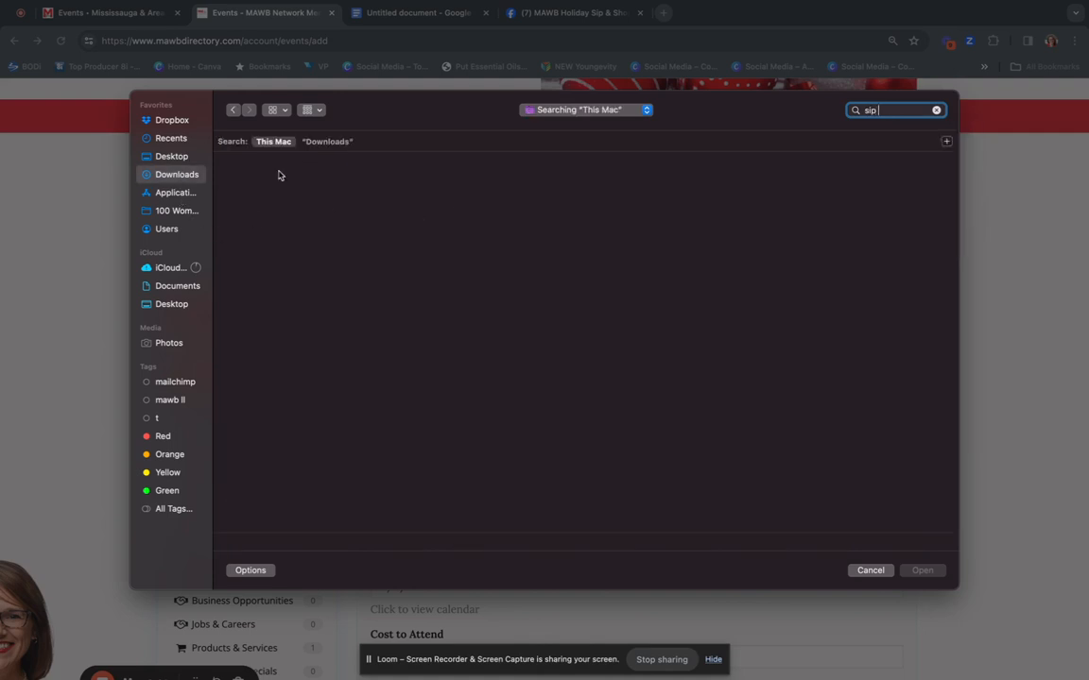
{"action": "type", "text": "sip"}
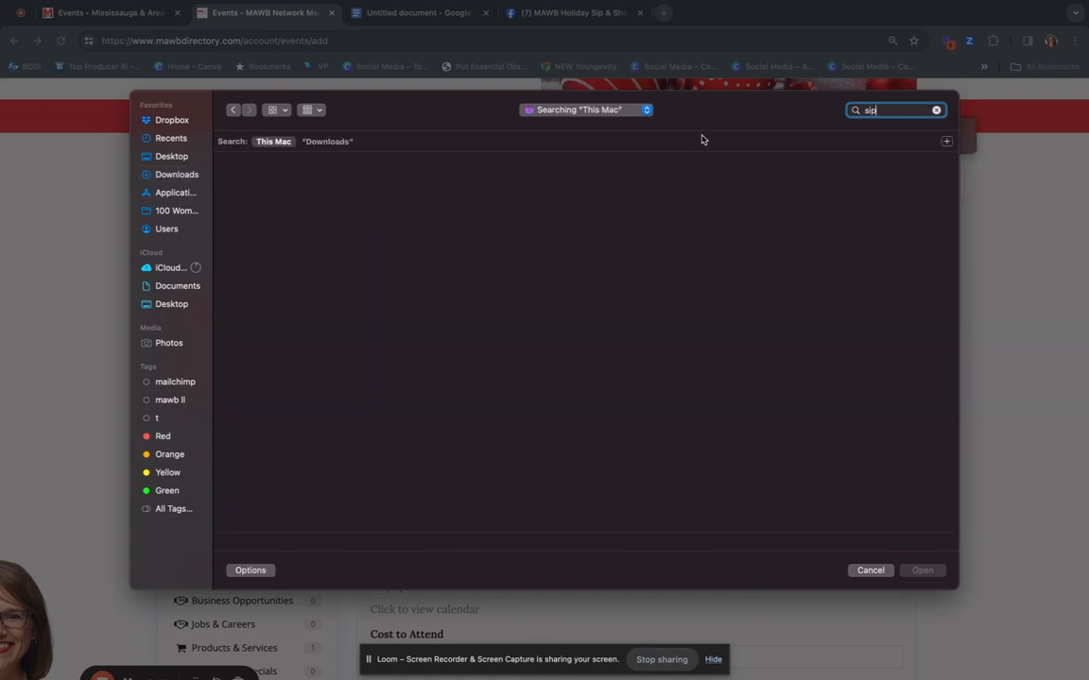
{"action": "left_click", "coordinate": [189, 175]}
{"action": "type", "text": "mawb"}
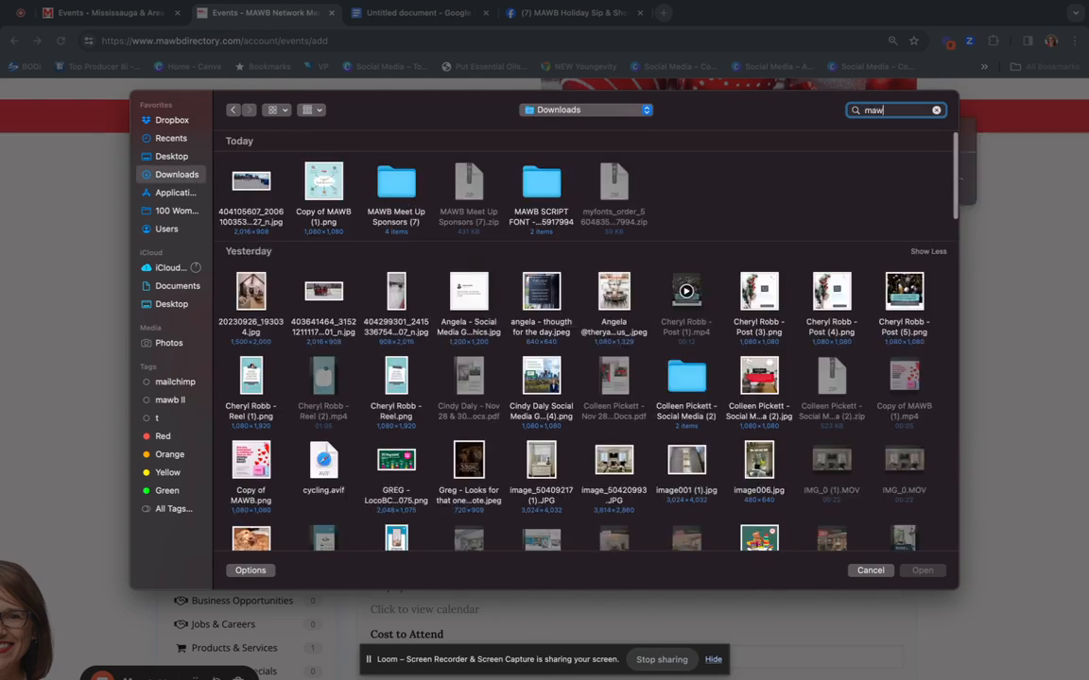
{"action": "key", "text": "BackSpace"}
{"action": "key", "text": "BackSpace"}
{"action": "key", "text": "BackSpace"}
{"action": "key", "text": "BackSpace"}
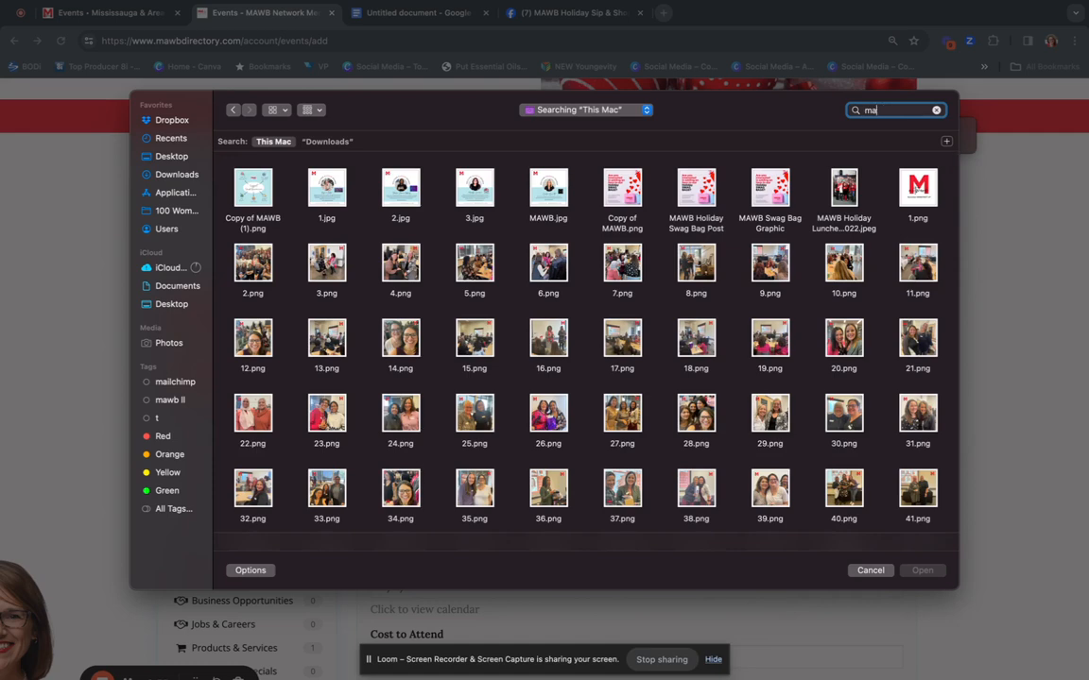
{"action": "type", "text": "mawb"}
{"action": "left_click", "coordinate": [163, 155]}
{"action": "left_click", "coordinate": [178, 176]}
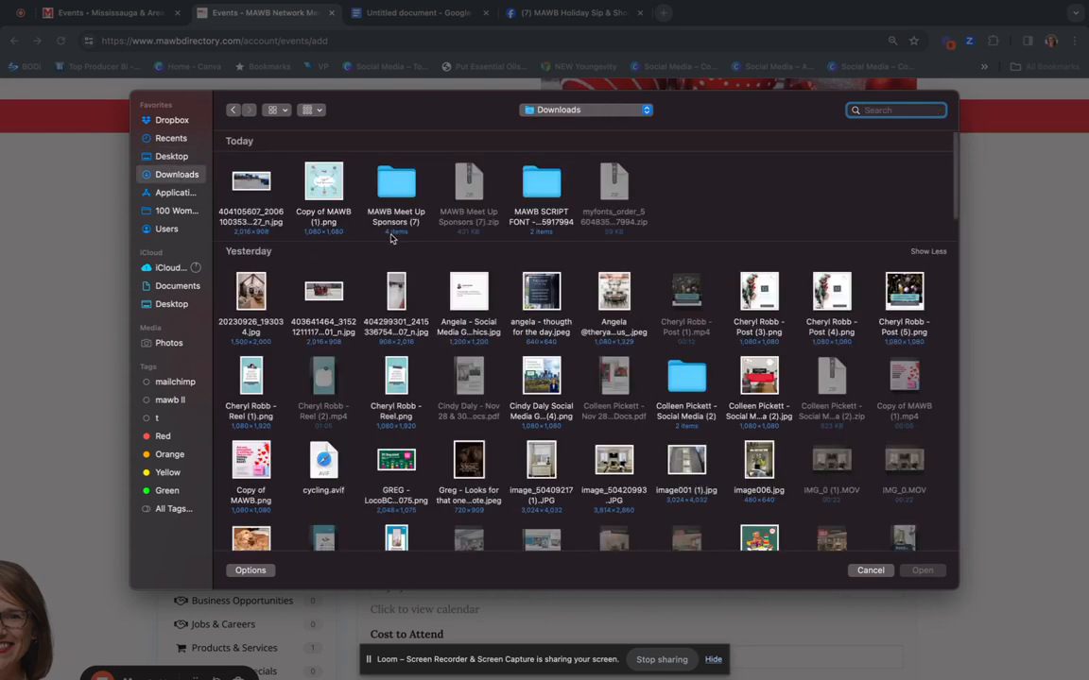
{"action": "scroll", "coordinate": [822, 218], "scroll_direction": "down", "scroll_amount": 10}
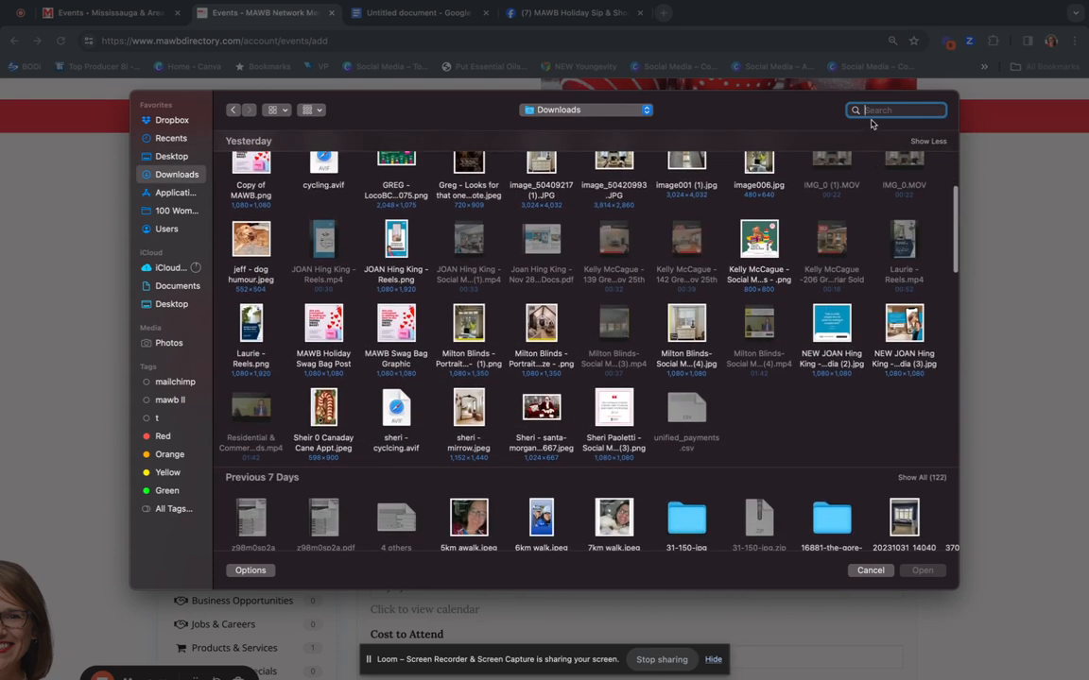
{"action": "type", "text": "mawb"}
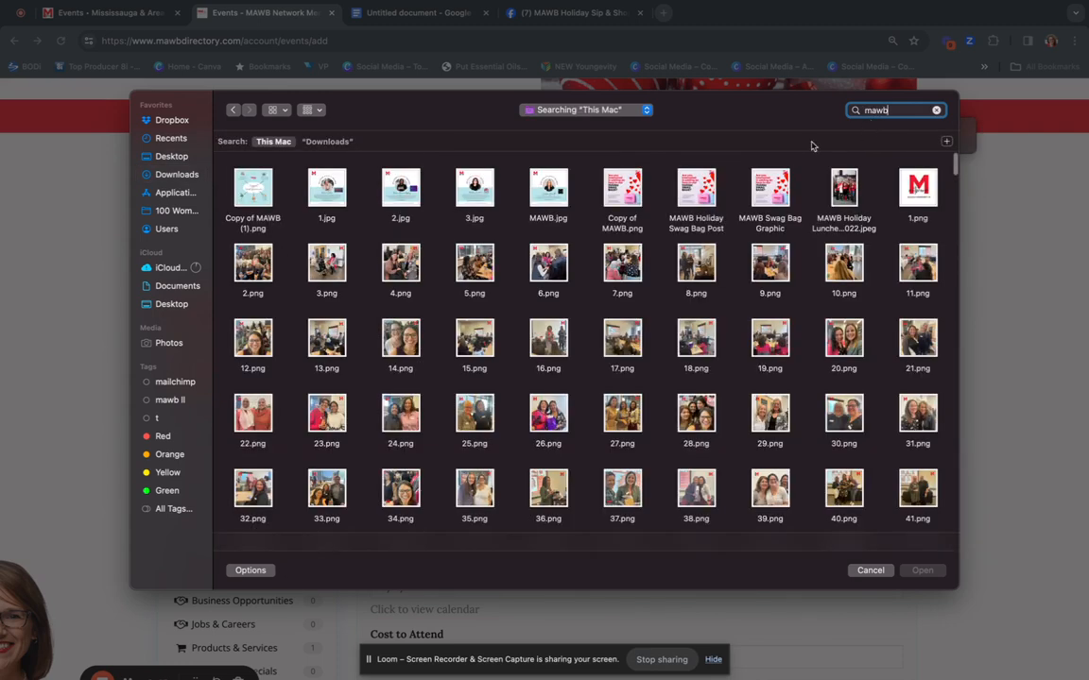
{"action": "scroll", "coordinate": [671, 279], "scroll_direction": "down", "scroll_amount": 5}
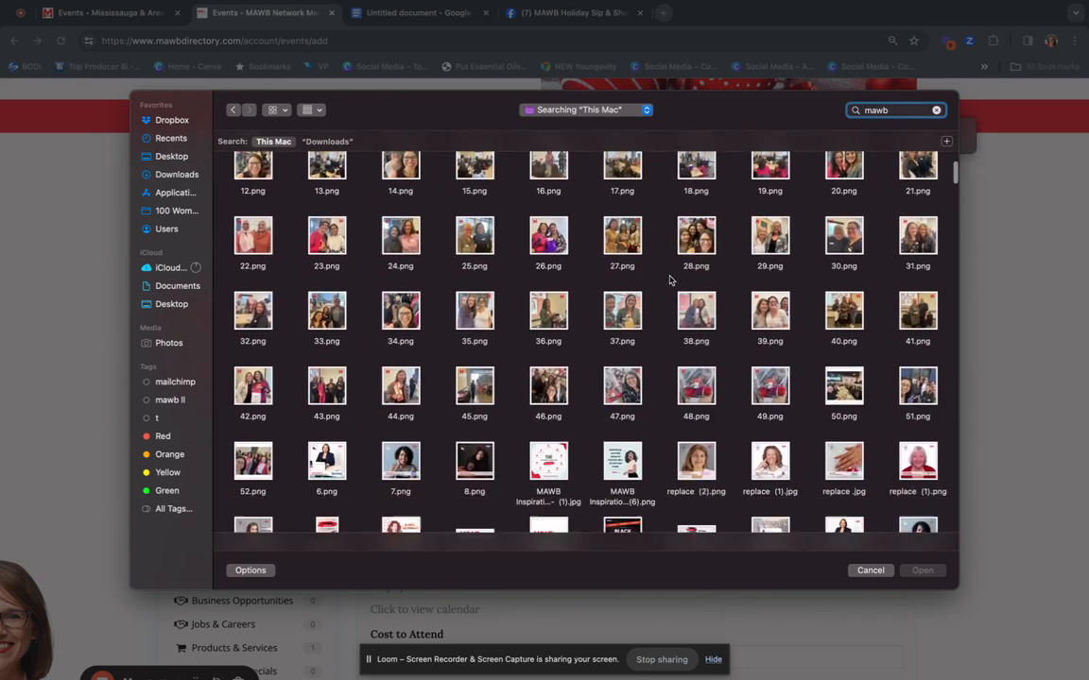
{"action": "scroll", "coordinate": [669, 280], "scroll_direction": "down", "scroll_amount": 5}
{"action": "scroll", "coordinate": [529, 394], "scroll_direction": "down", "scroll_amount": 2}
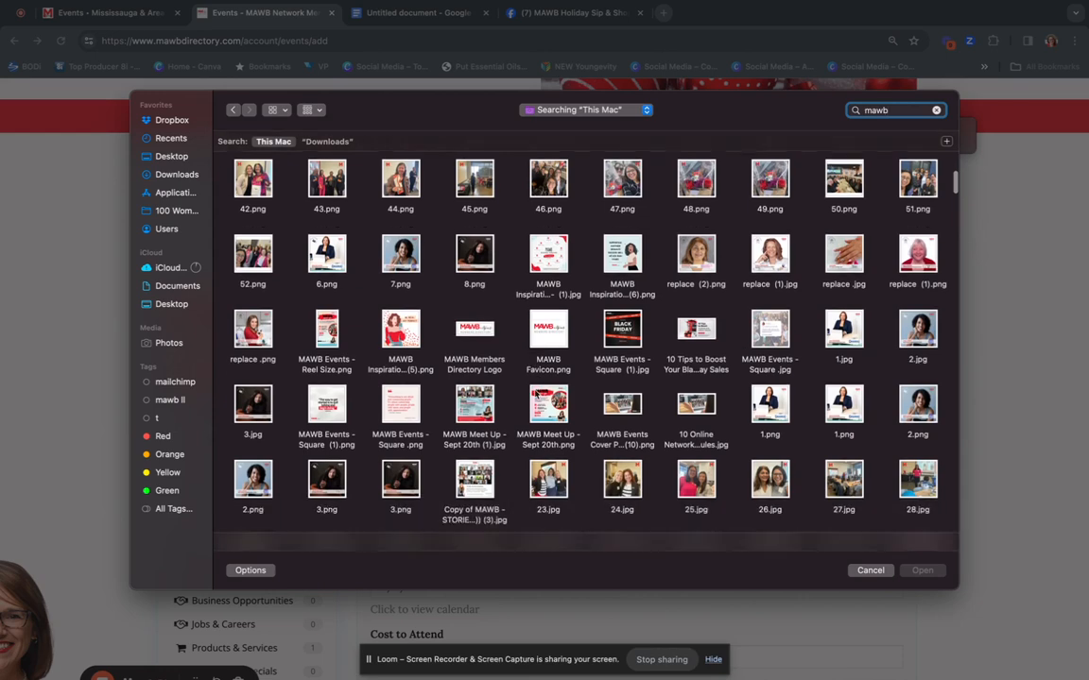
{"action": "scroll", "coordinate": [537, 369], "scroll_direction": "down", "scroll_amount": 8}
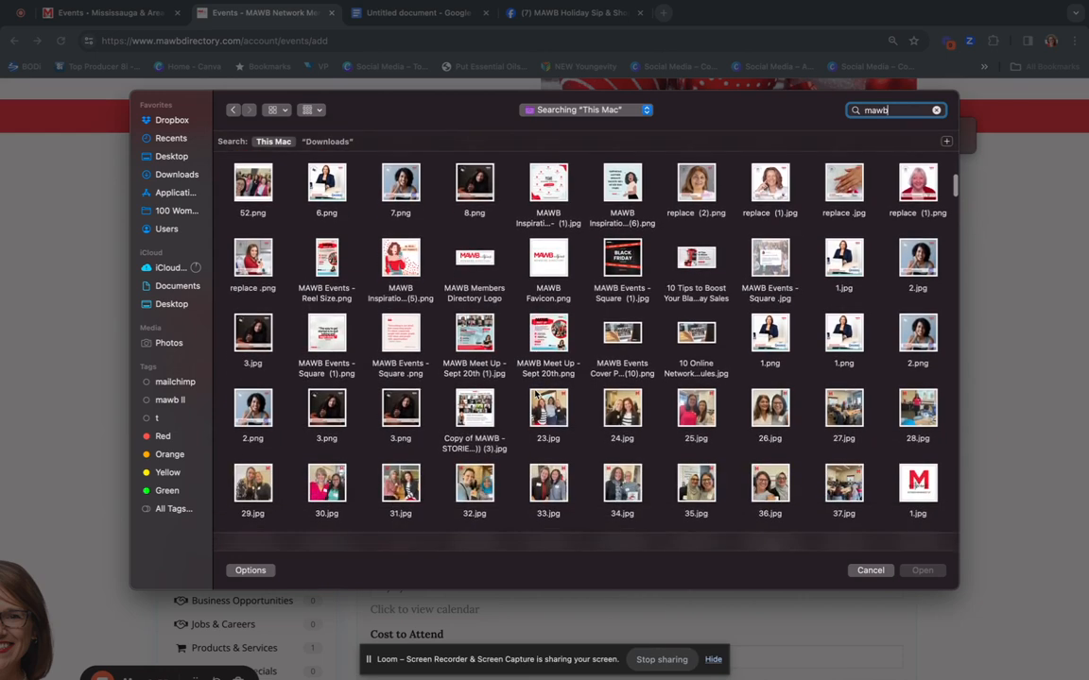
{"action": "scroll", "coordinate": [537, 396], "scroll_direction": "down", "scroll_amount": 5}
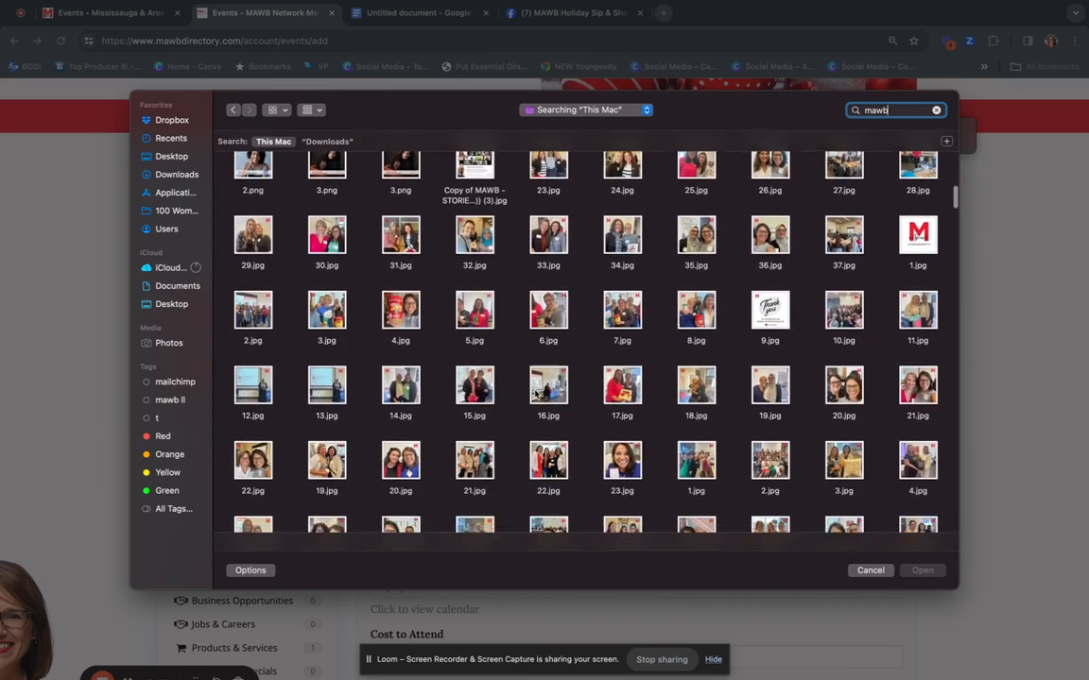
{"action": "left_click", "coordinate": [871, 571]}
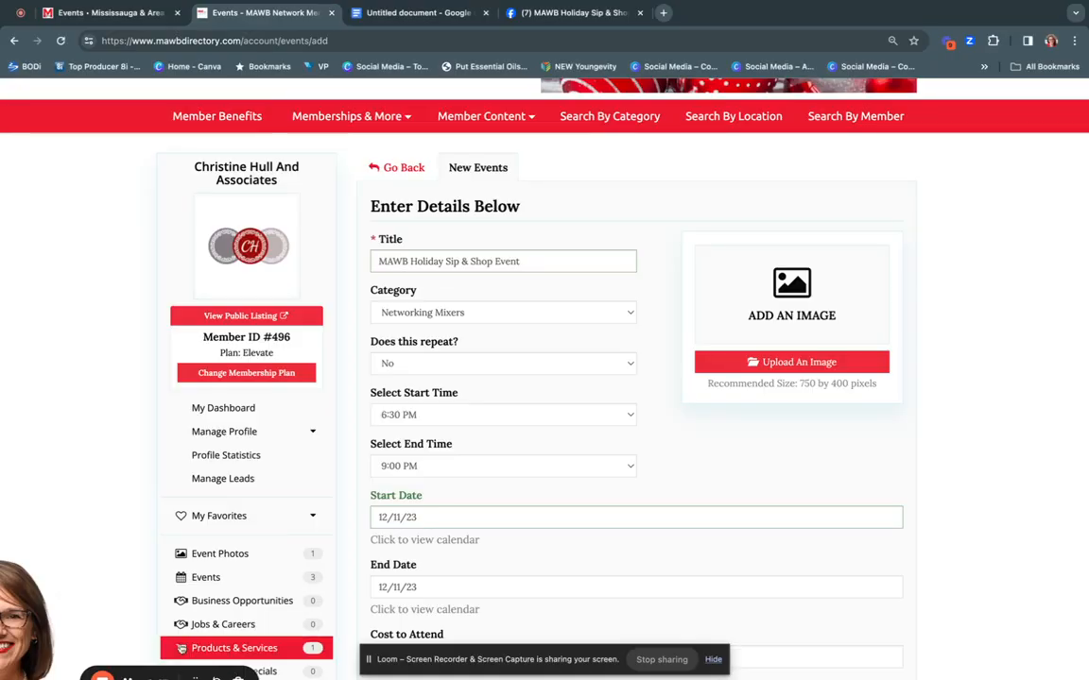
{"action": "scroll", "coordinate": [122, 586], "scroll_direction": "down", "scroll_amount": 2}
{"action": "left_click", "coordinate": [129, 652]}
{"action": "scroll", "coordinate": [486, 425], "scroll_direction": "up", "scroll_amount": 2}
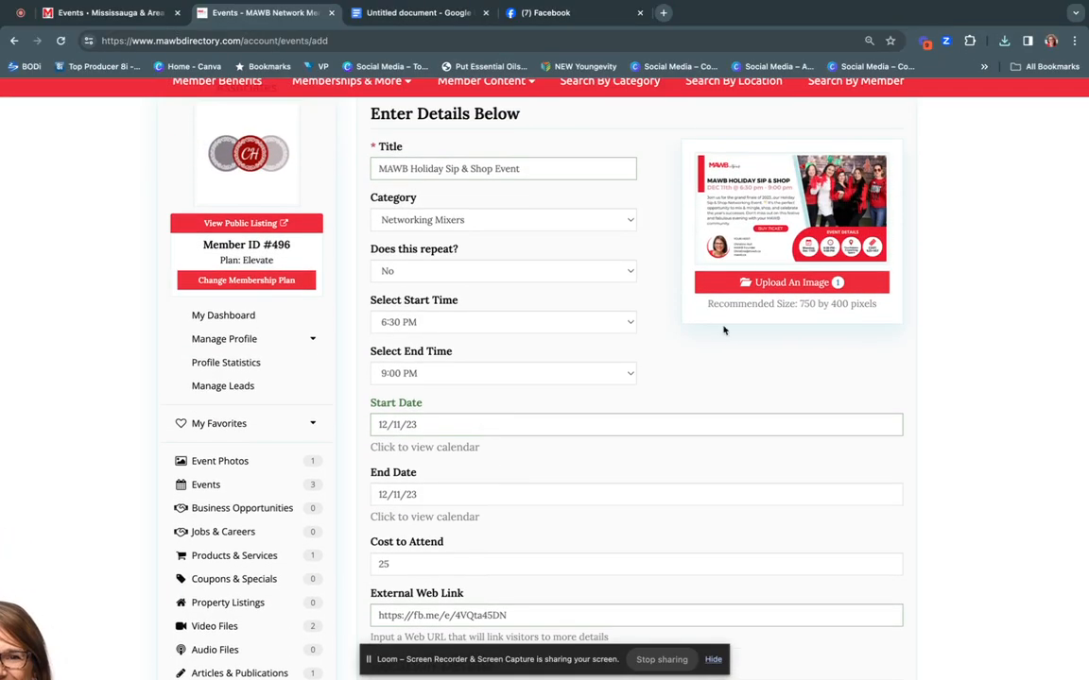
Look over the completed event form down to the description and save the new MAWB Holiday Sip & Shop Event listing
{"action": "scroll", "coordinate": [724, 330], "scroll_direction": "down", "scroll_amount": 5}
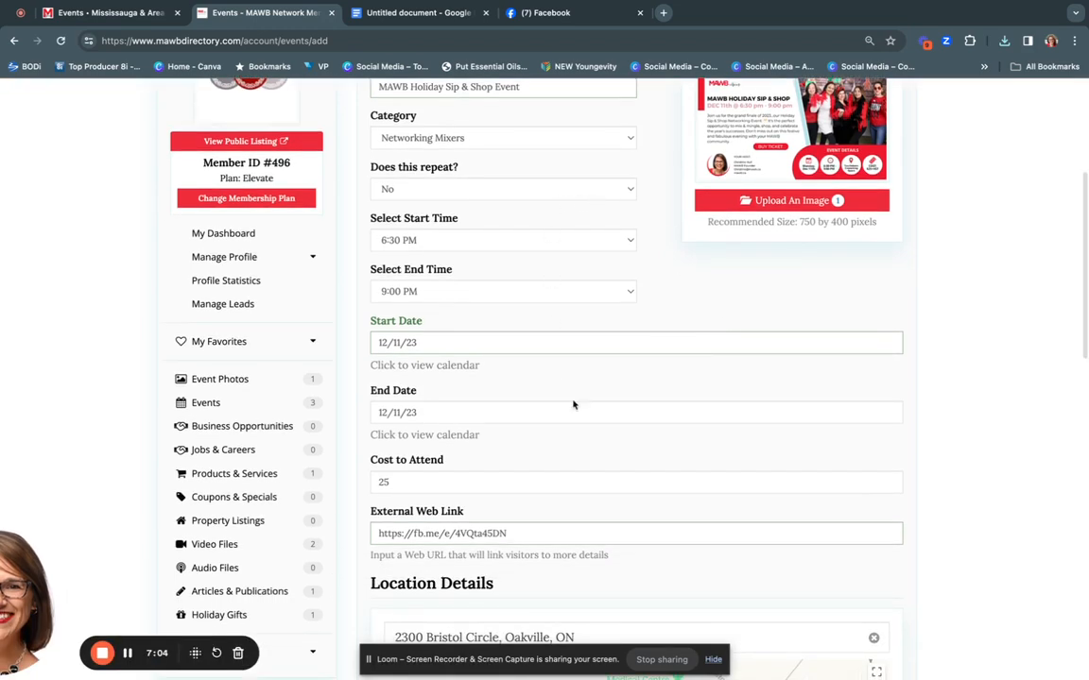
{"action": "scroll", "coordinate": [581, 435], "scroll_direction": "down", "scroll_amount": 10}
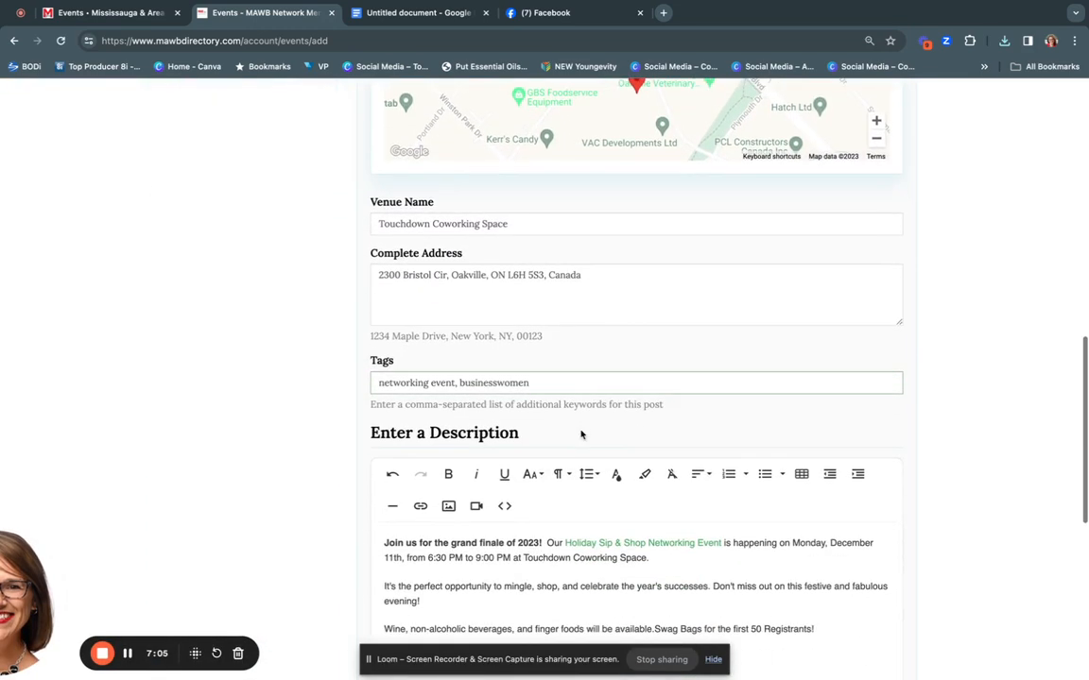
{"action": "scroll", "coordinate": [581, 431], "scroll_direction": "down", "scroll_amount": 4}
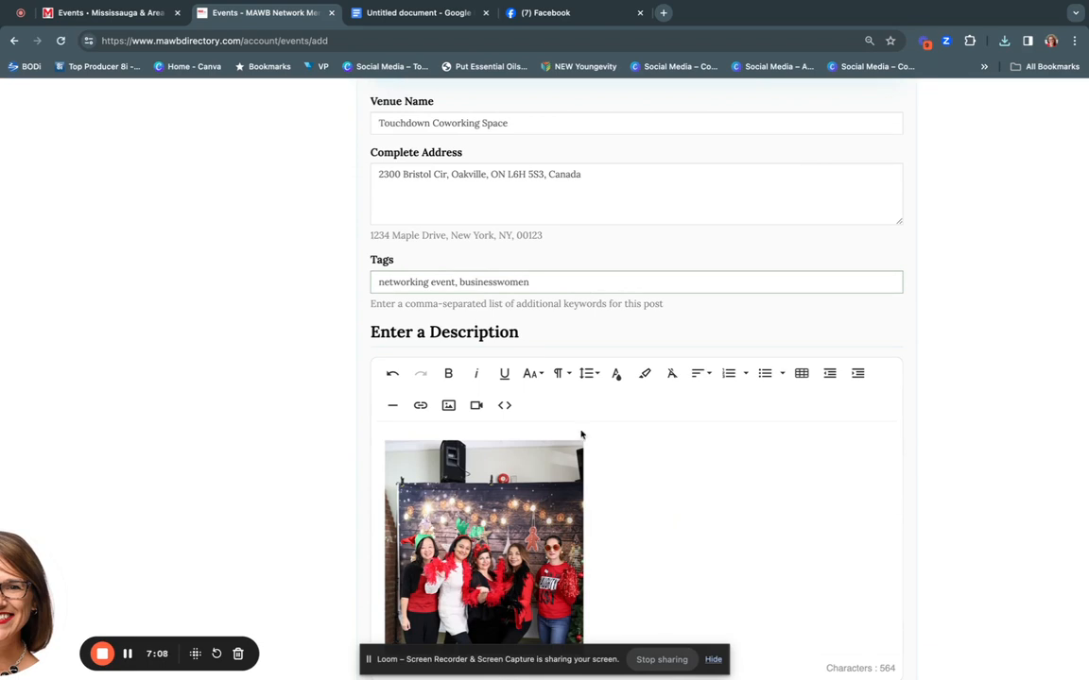
{"action": "scroll", "coordinate": [582, 436], "scroll_direction": "down", "scroll_amount": 2}
{"action": "scroll", "coordinate": [641, 435], "scroll_direction": "down", "scroll_amount": 3}
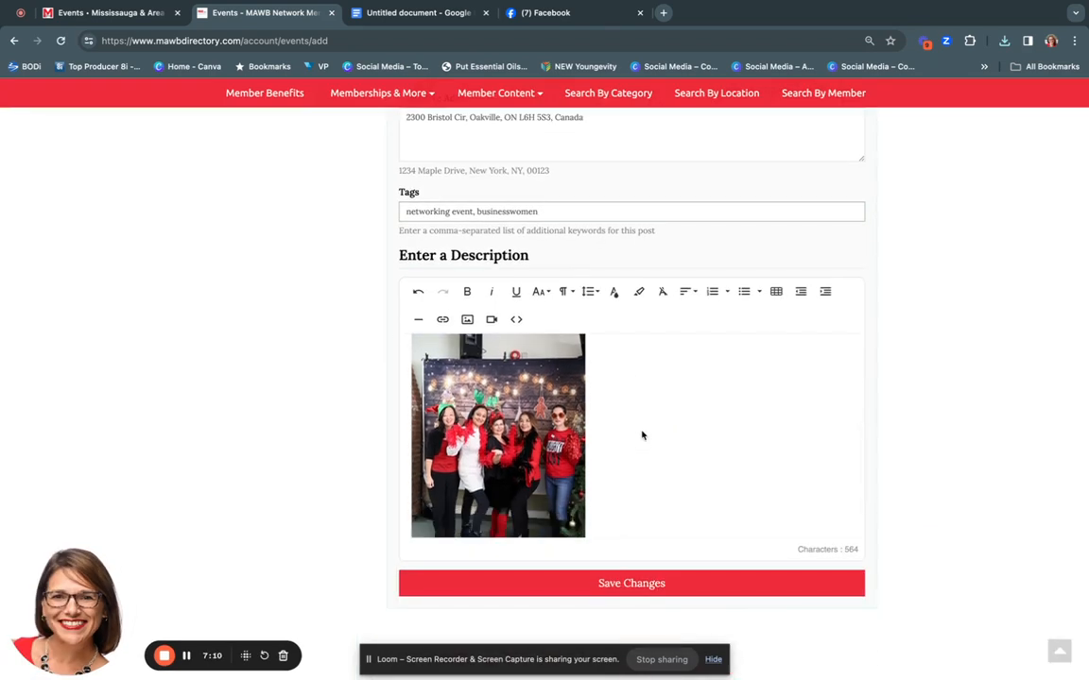
{"action": "left_click", "coordinate": [621, 586]}
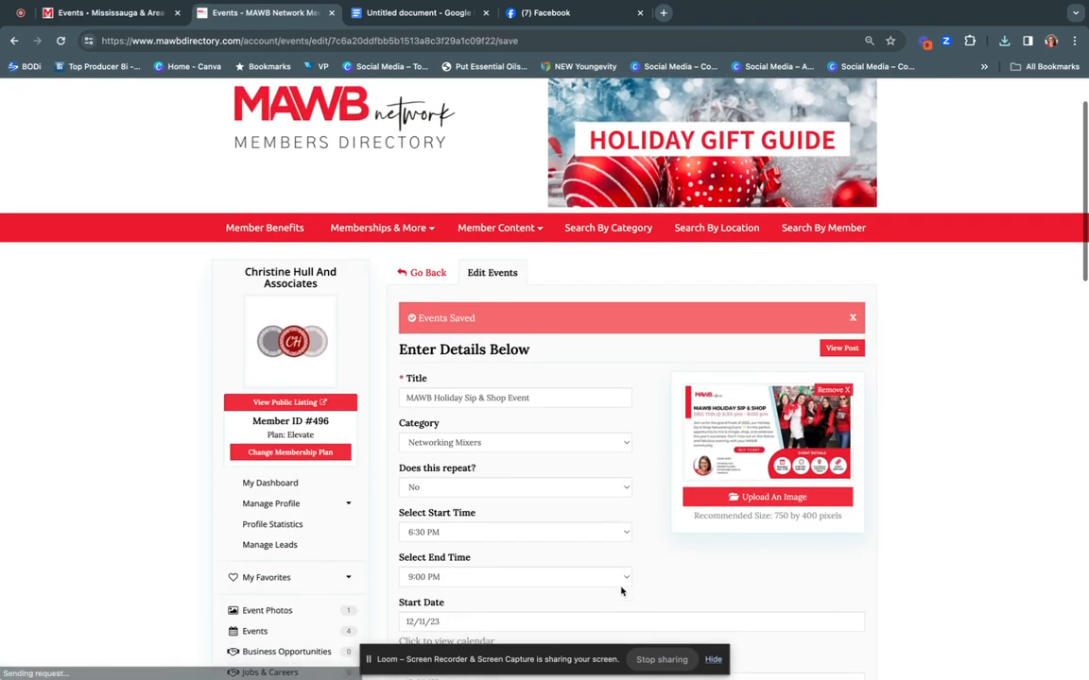
Return from the saved event to the account's events list and review the entries and their publication status
{"action": "scroll", "coordinate": [621, 591], "scroll_direction": "down", "scroll_amount": 3}
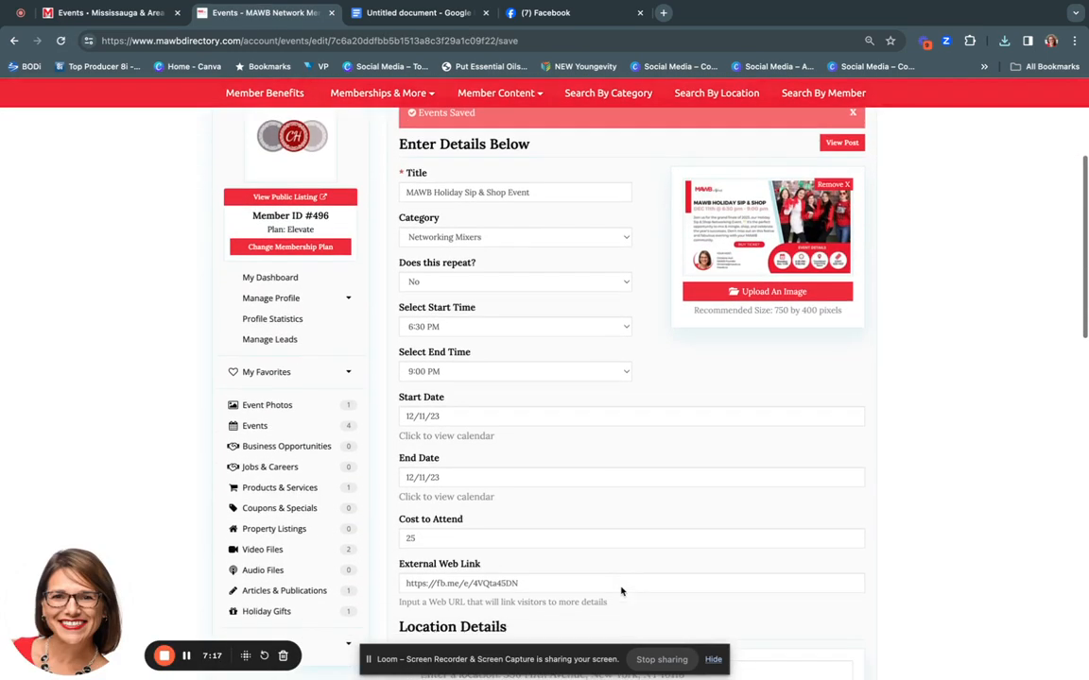
{"action": "scroll", "coordinate": [621, 590], "scroll_direction": "up", "scroll_amount": 3}
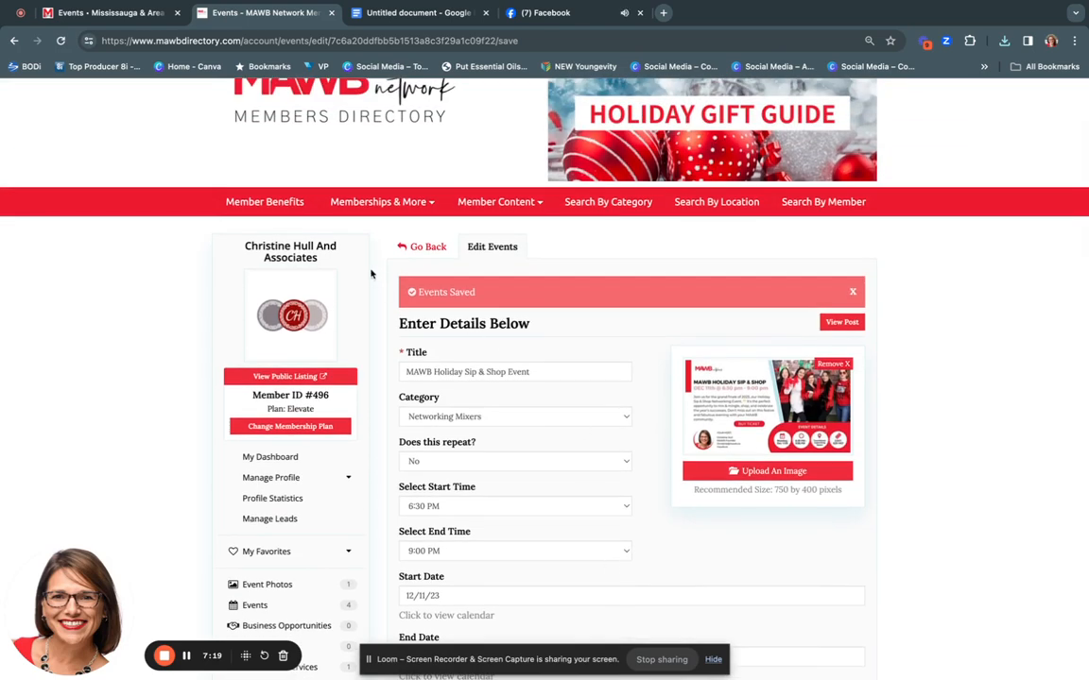
{"action": "left_click", "coordinate": [427, 249]}
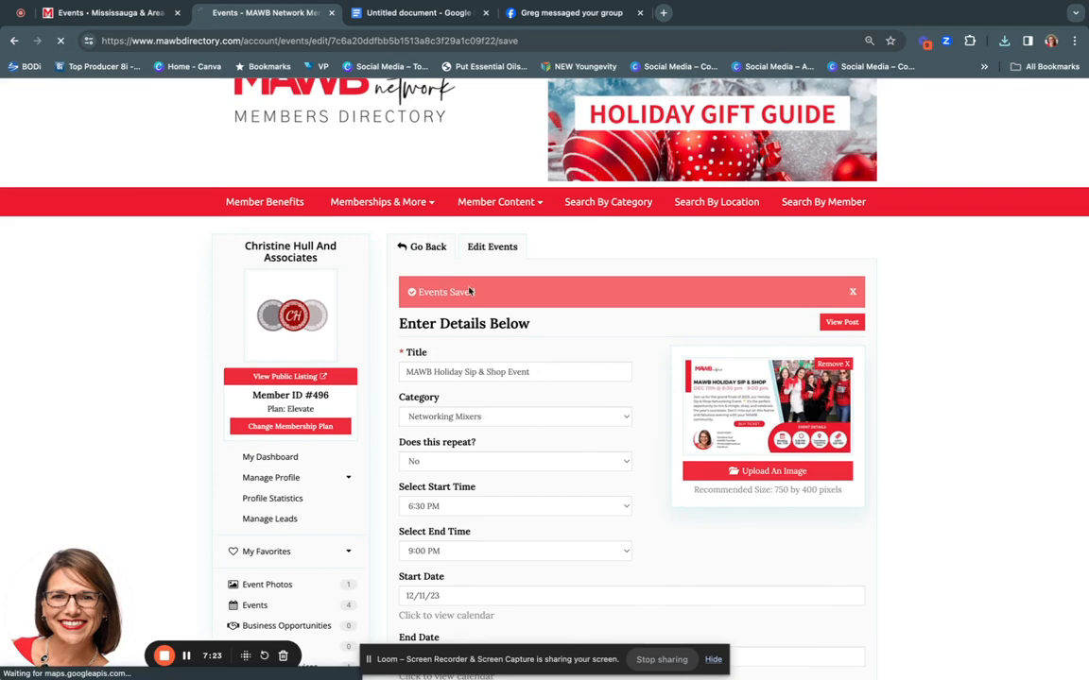
{"action": "scroll", "coordinate": [592, 448], "scroll_direction": "down", "scroll_amount": 1}
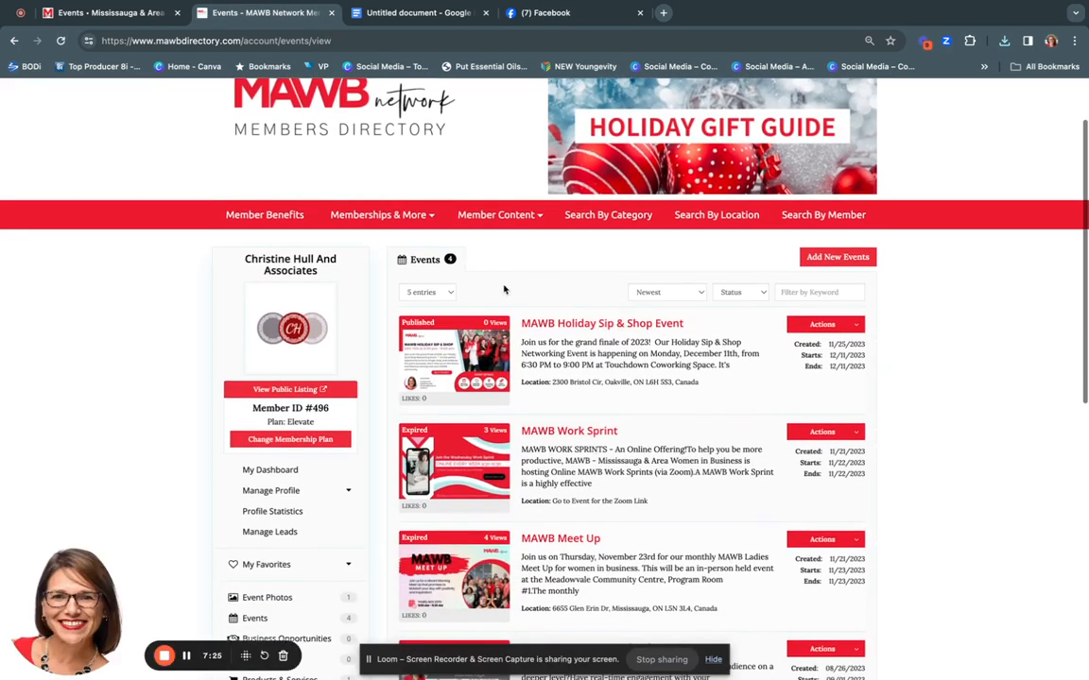
{"action": "scroll", "coordinate": [476, 311], "scroll_direction": "down", "scroll_amount": 1}
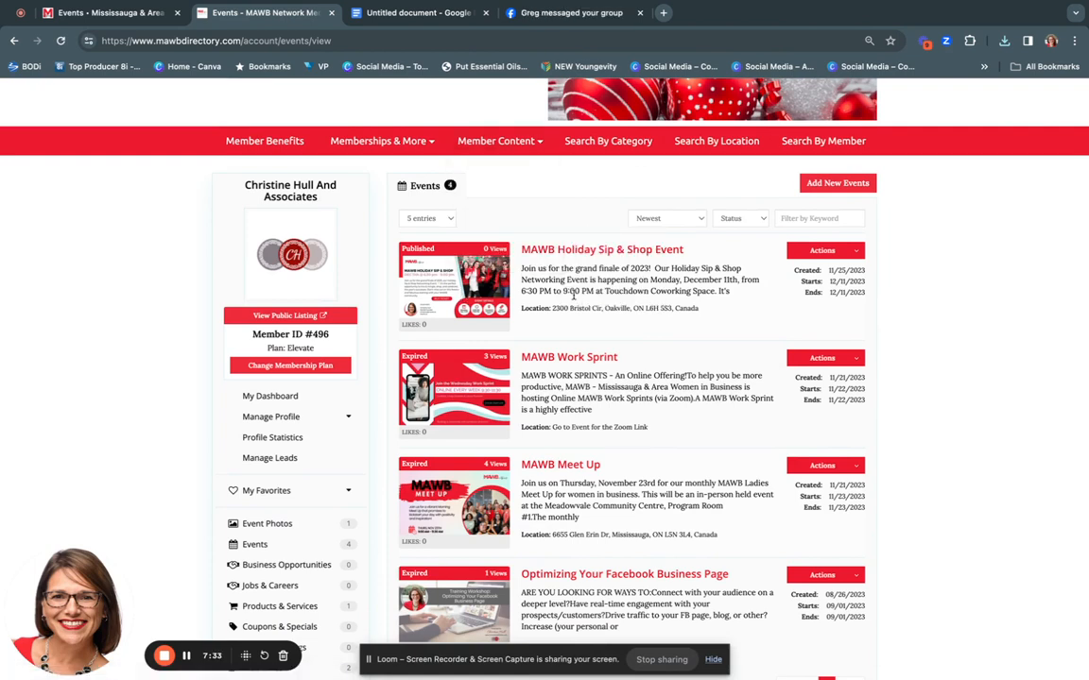
{"action": "scroll", "coordinate": [575, 356], "scroll_direction": "down", "scroll_amount": 2}
{"action": "scroll", "coordinate": [567, 331], "scroll_direction": "up", "scroll_amount": 1}
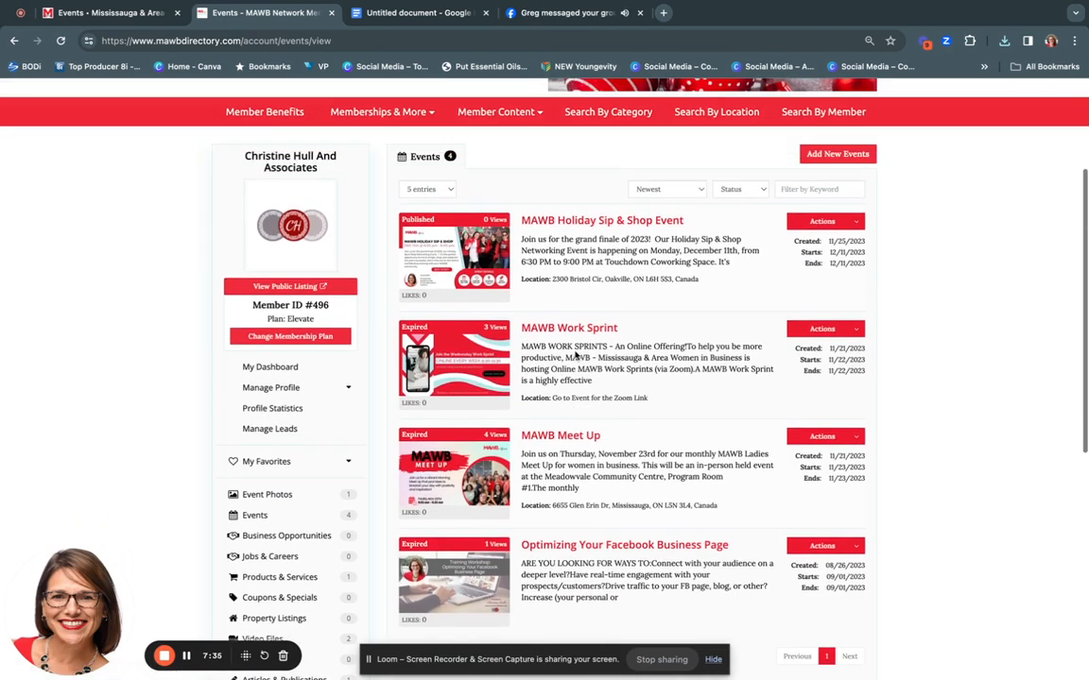
{"action": "scroll", "coordinate": [553, 293], "scroll_direction": "down", "scroll_amount": 1}
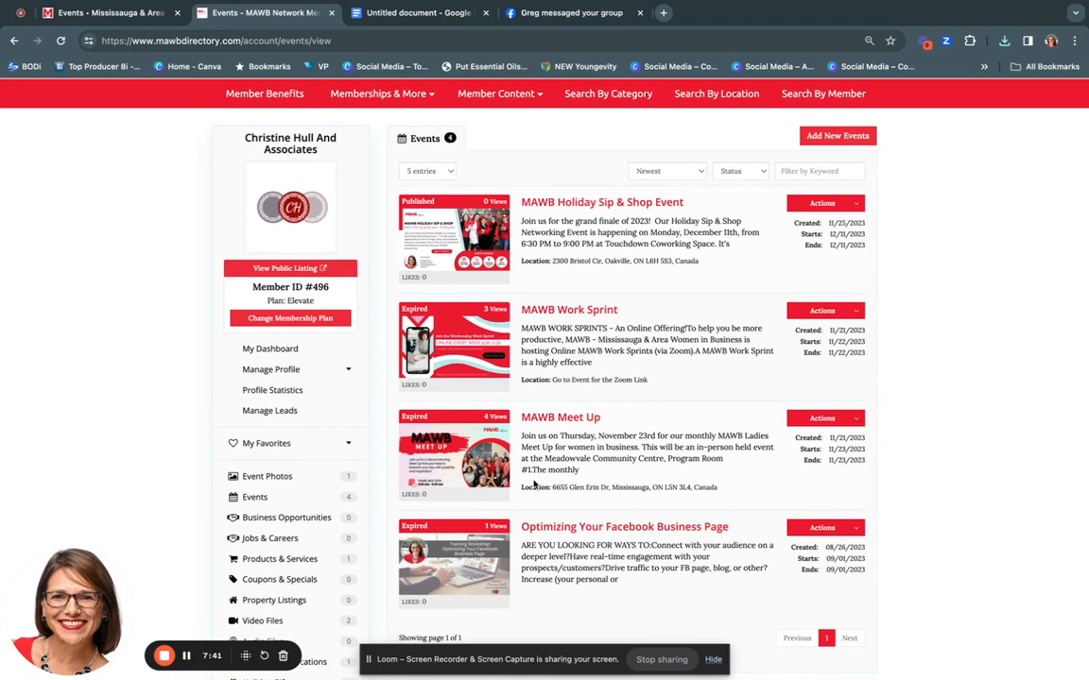
{"action": "scroll", "coordinate": [531, 478], "scroll_direction": "down", "scroll_amount": 3}
{"action": "scroll", "coordinate": [533, 473], "scroll_direction": "up", "scroll_amount": 3}
View the public post of the MAWB Holiday Sip & Shop Event and review its date, time, cost and banner image
{"action": "left_click", "coordinate": [856, 204]}
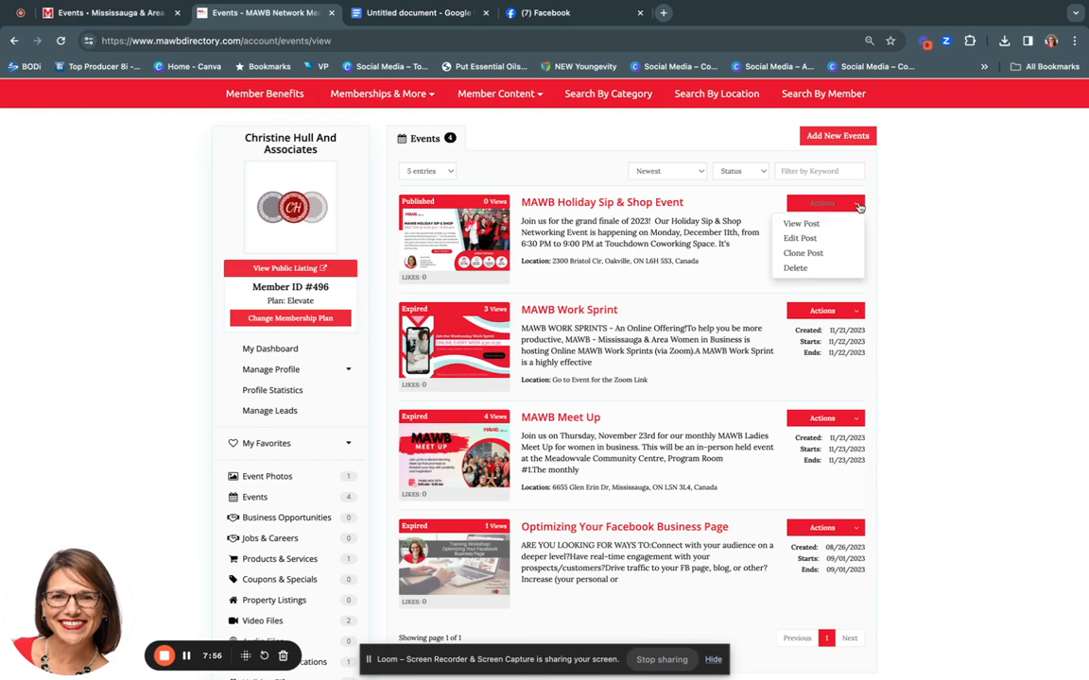
{"action": "left_click", "coordinate": [799, 224]}
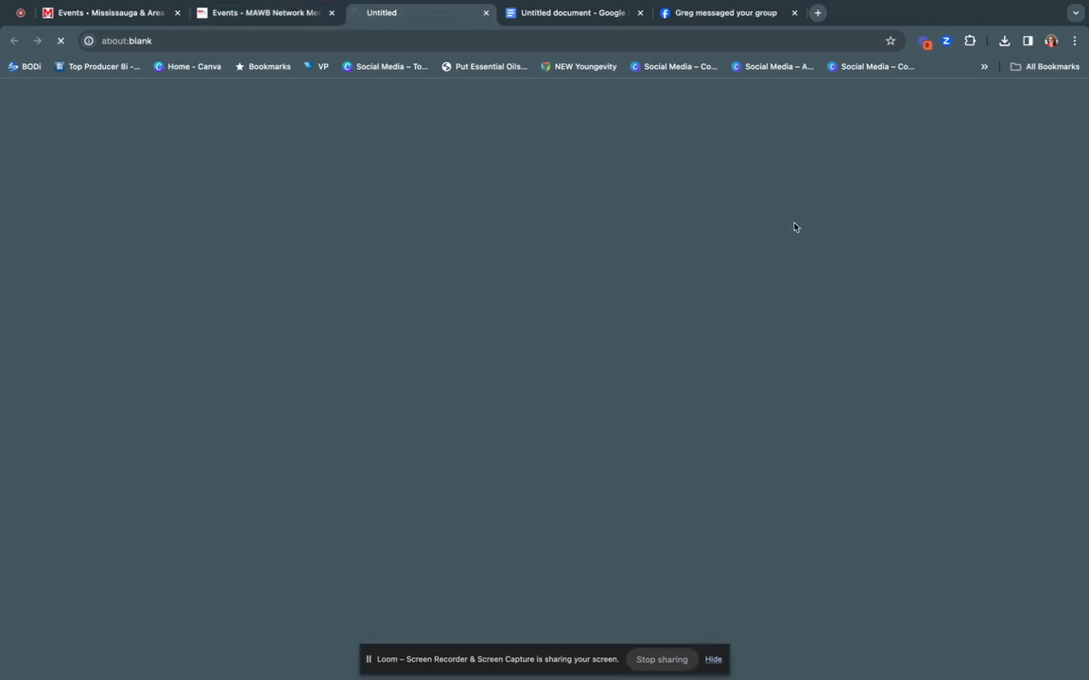
{"action": "scroll", "coordinate": [799, 346], "scroll_direction": "down", "scroll_amount": 2}
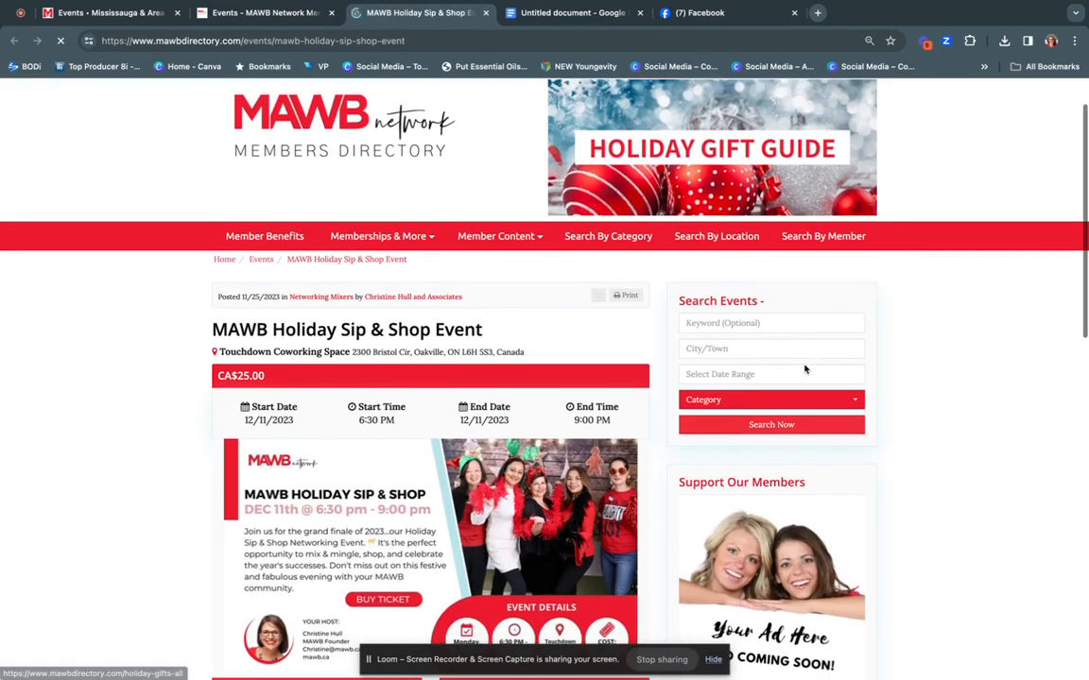
{"action": "scroll", "coordinate": [561, 425], "scroll_direction": "down", "scroll_amount": 2}
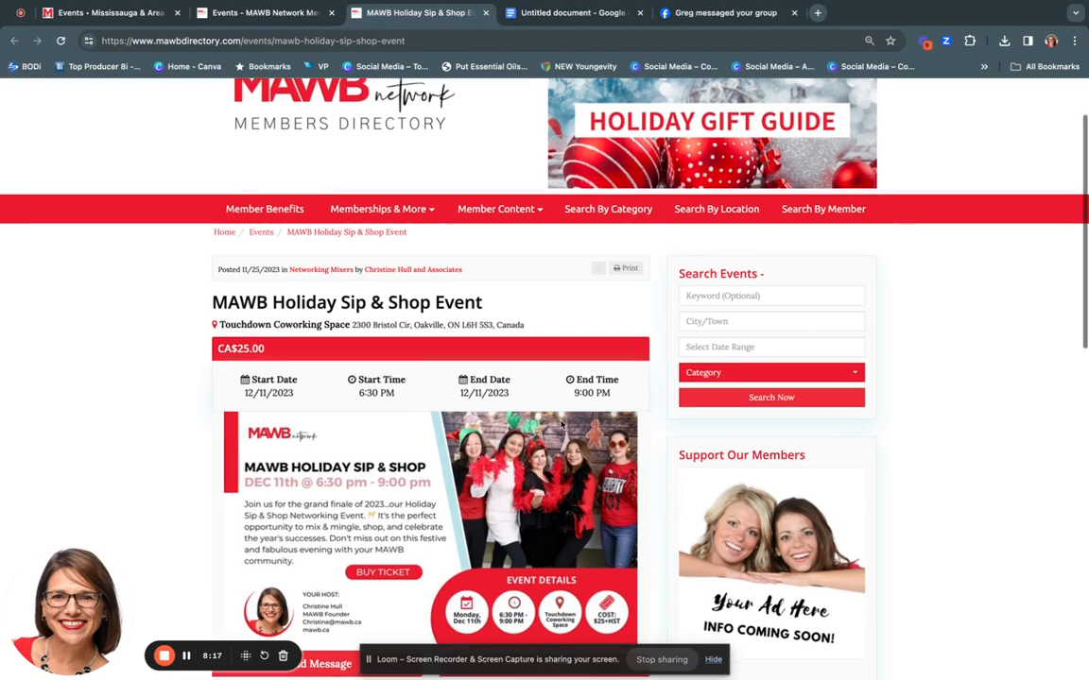
Read through the published event post, checking the venue, price, schedule, banner, contact and details links, and description text
{"action": "scroll", "coordinate": [561, 425], "scroll_direction": "down", "scroll_amount": 2}
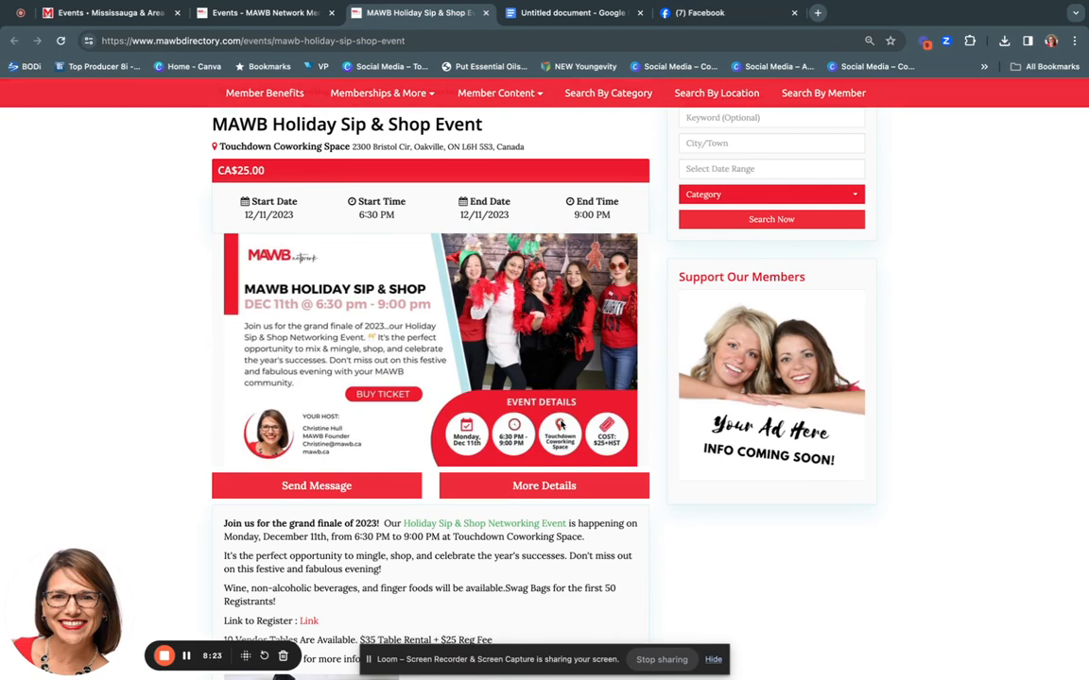
{"action": "scroll", "coordinate": [560, 424], "scroll_direction": "up", "scroll_amount": 3}
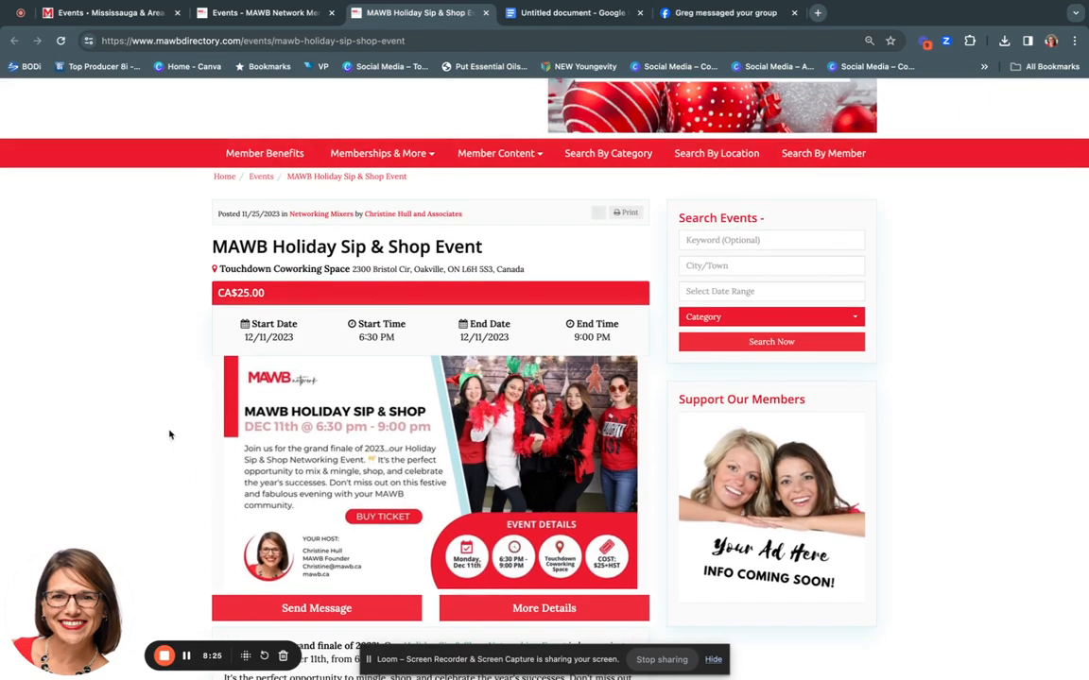
{"action": "scroll", "coordinate": [450, 246], "scroll_direction": "down", "scroll_amount": 1}
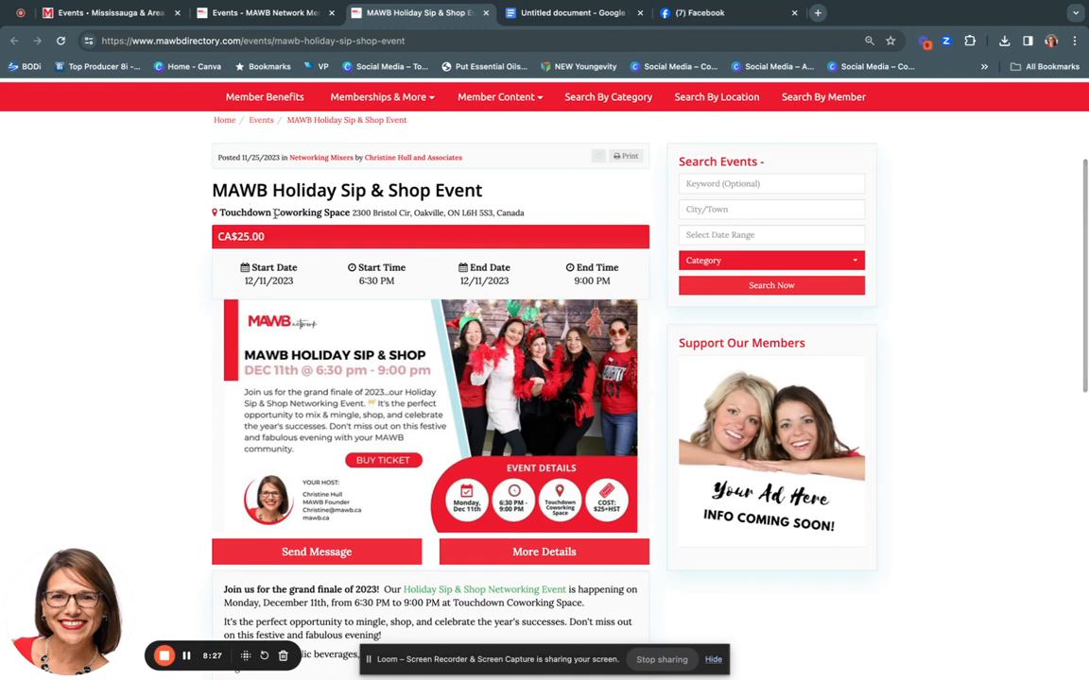
{"action": "scroll", "coordinate": [421, 217], "scroll_direction": "down", "scroll_amount": 1}
{"action": "scroll", "coordinate": [421, 217], "scroll_direction": "down", "scroll_amount": 1}
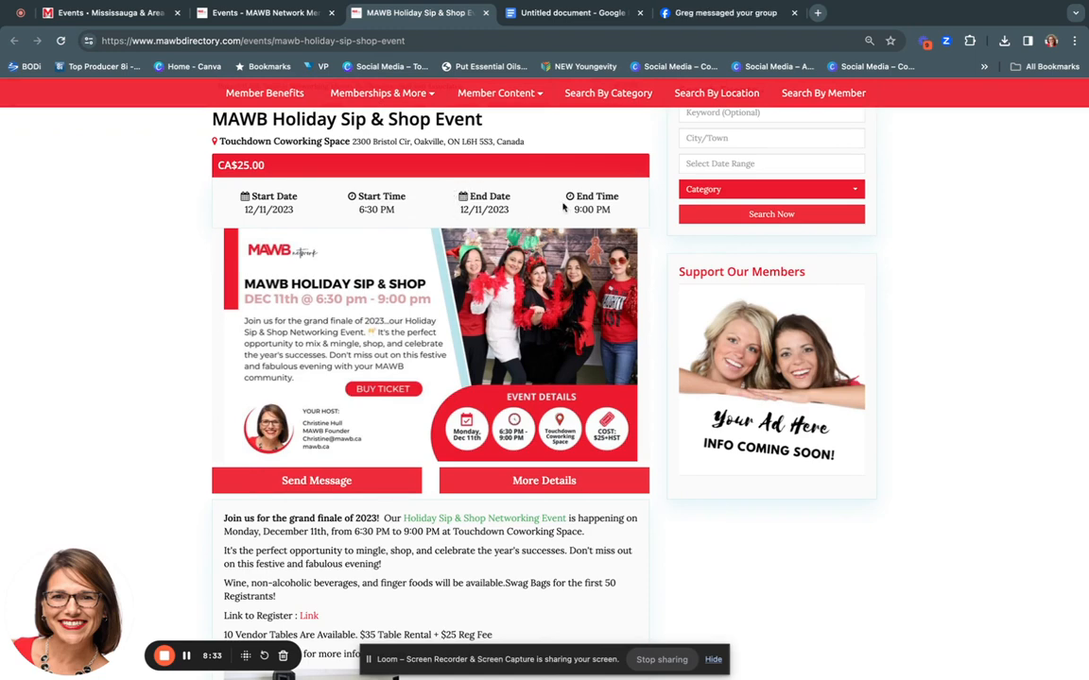
{"action": "scroll", "coordinate": [529, 187], "scroll_direction": "down", "scroll_amount": 1}
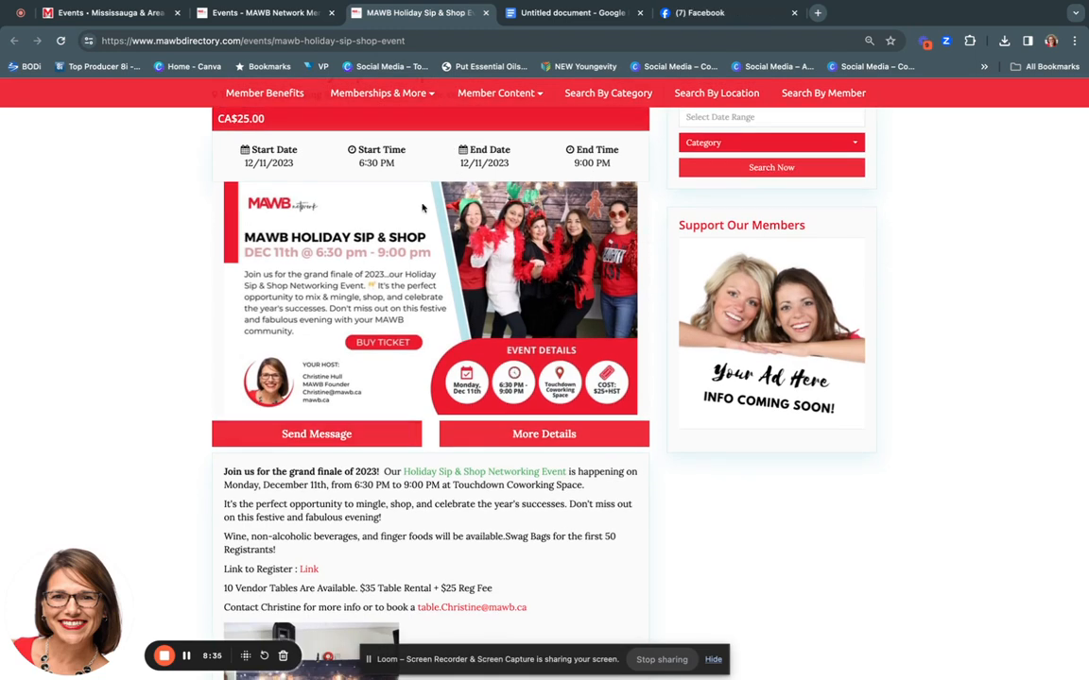
{"action": "scroll", "coordinate": [507, 333], "scroll_direction": "down", "scroll_amount": 2}
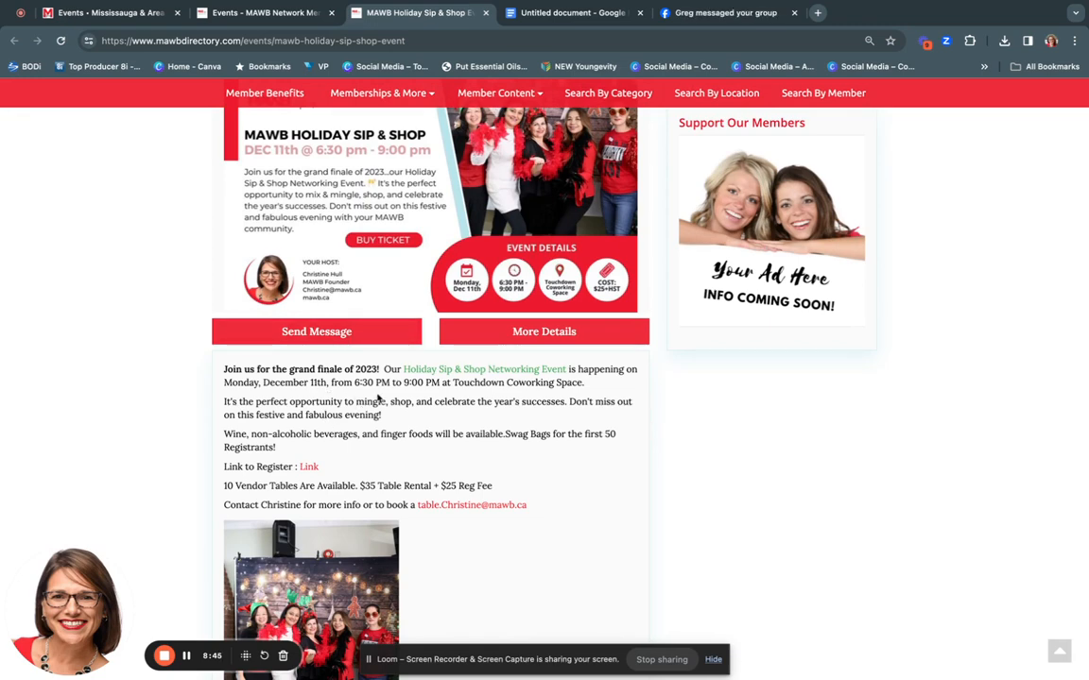
{"action": "scroll", "coordinate": [453, 341], "scroll_direction": "down", "scroll_amount": 1}
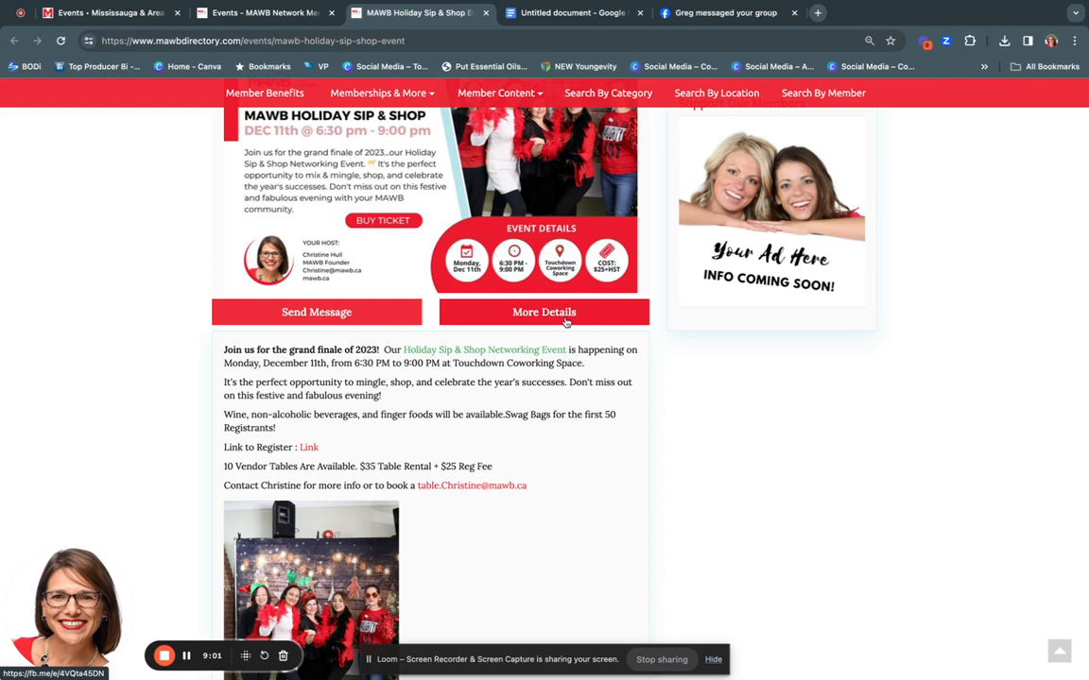
{"action": "scroll", "coordinate": [565, 322], "scroll_direction": "down", "scroll_amount": 1}
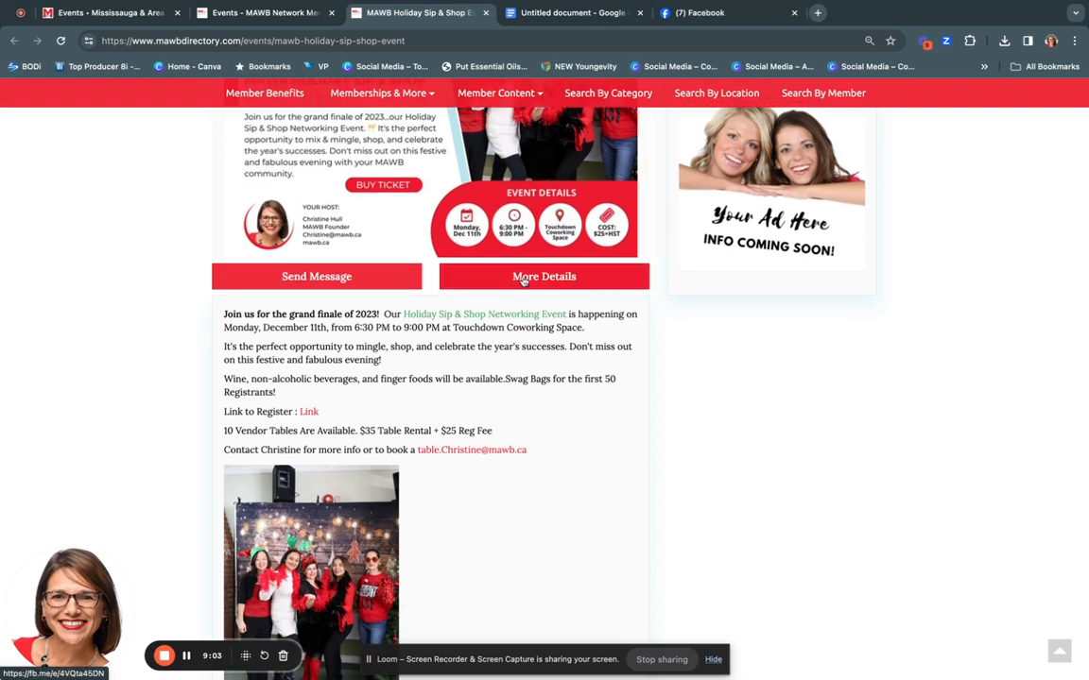
{"action": "scroll", "coordinate": [620, 312], "scroll_direction": "up", "scroll_amount": 2}
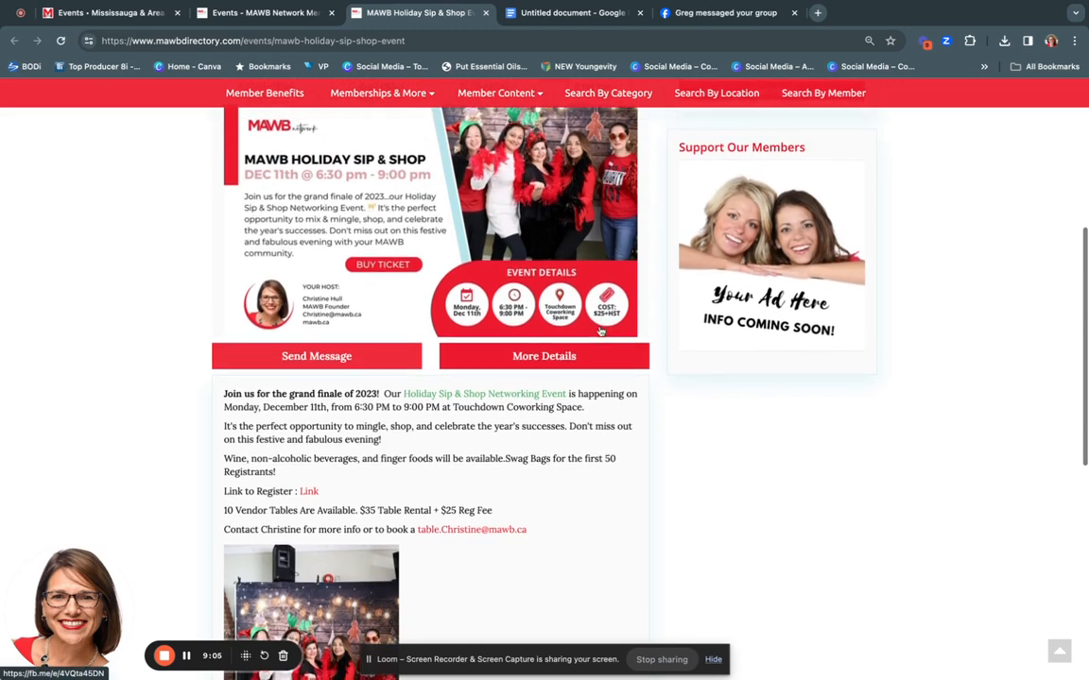
{"action": "scroll", "coordinate": [369, 416], "scroll_direction": "up", "scroll_amount": 2}
{"action": "scroll", "coordinate": [454, 406], "scroll_direction": "down", "scroll_amount": 2}
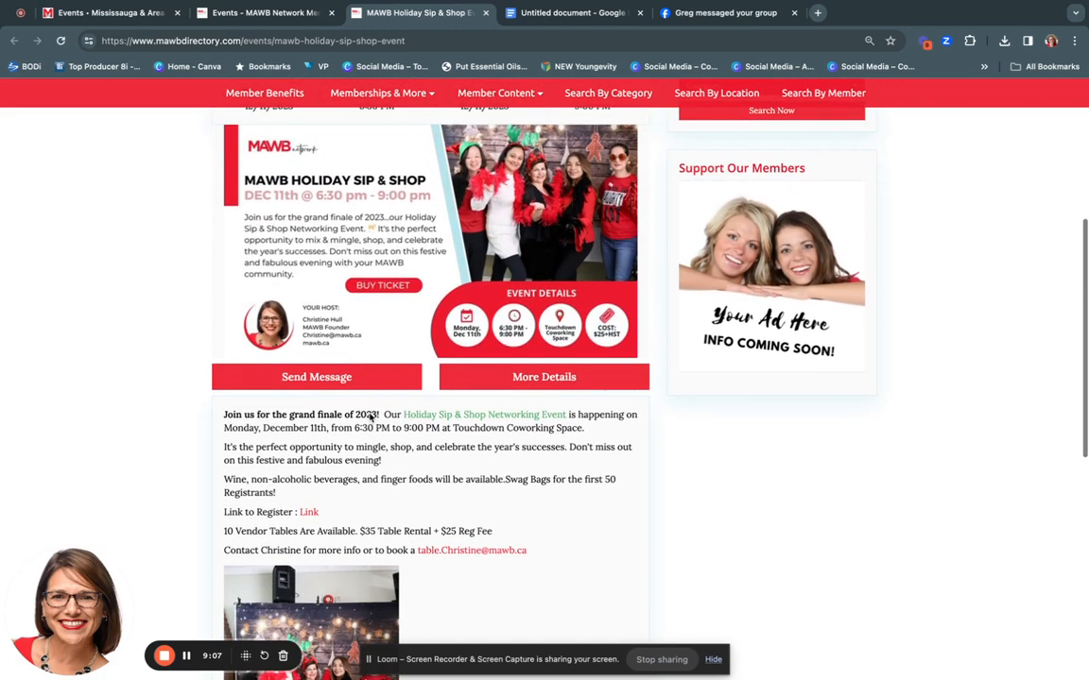
Follow the post's More Details link and look over the linked Facebook event page
{"action": "left_click", "coordinate": [545, 382]}
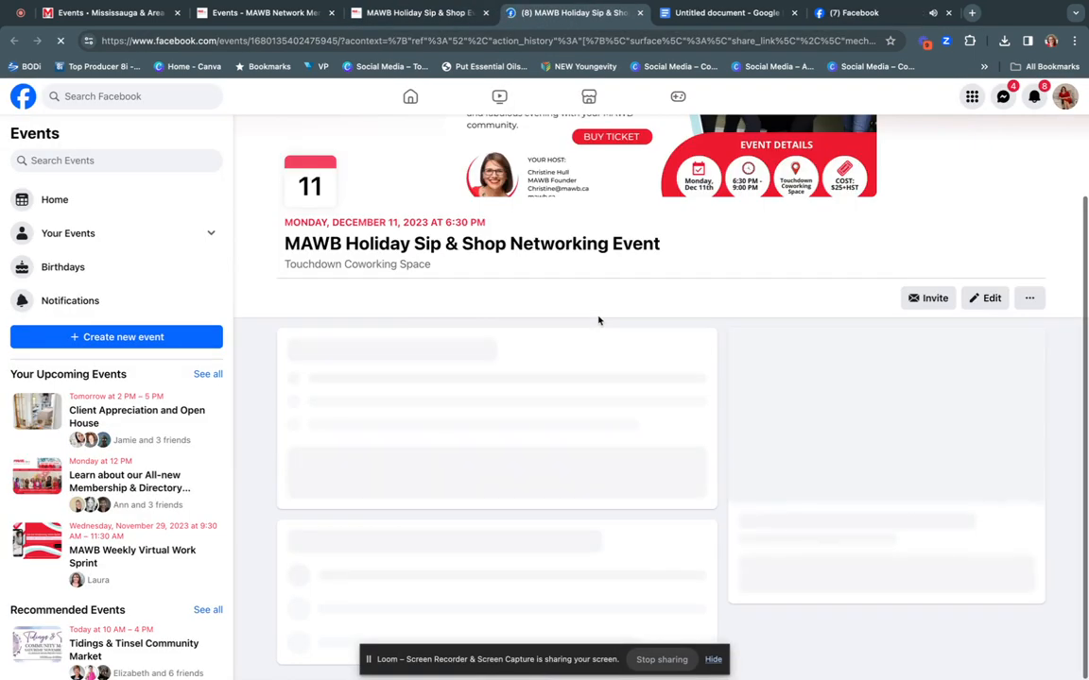
{"action": "scroll", "coordinate": [597, 320], "scroll_direction": "up", "scroll_amount": 1}
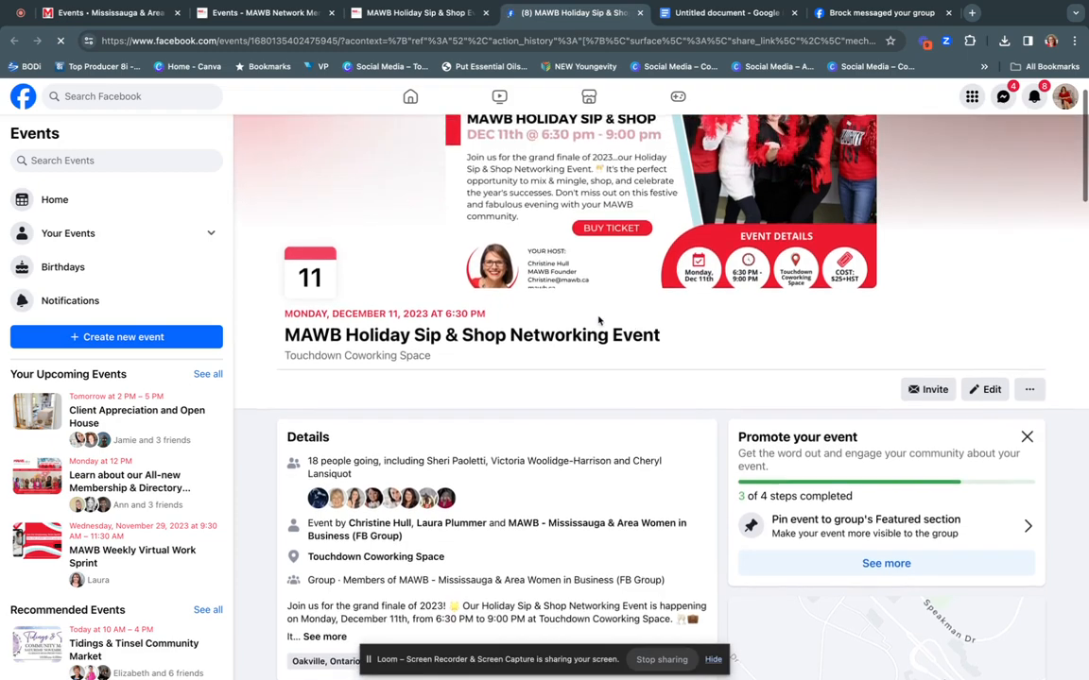
{"action": "scroll", "coordinate": [597, 321], "scroll_direction": "down", "scroll_amount": 3}
{"action": "scroll", "coordinate": [598, 320], "scroll_direction": "down", "scroll_amount": 2}
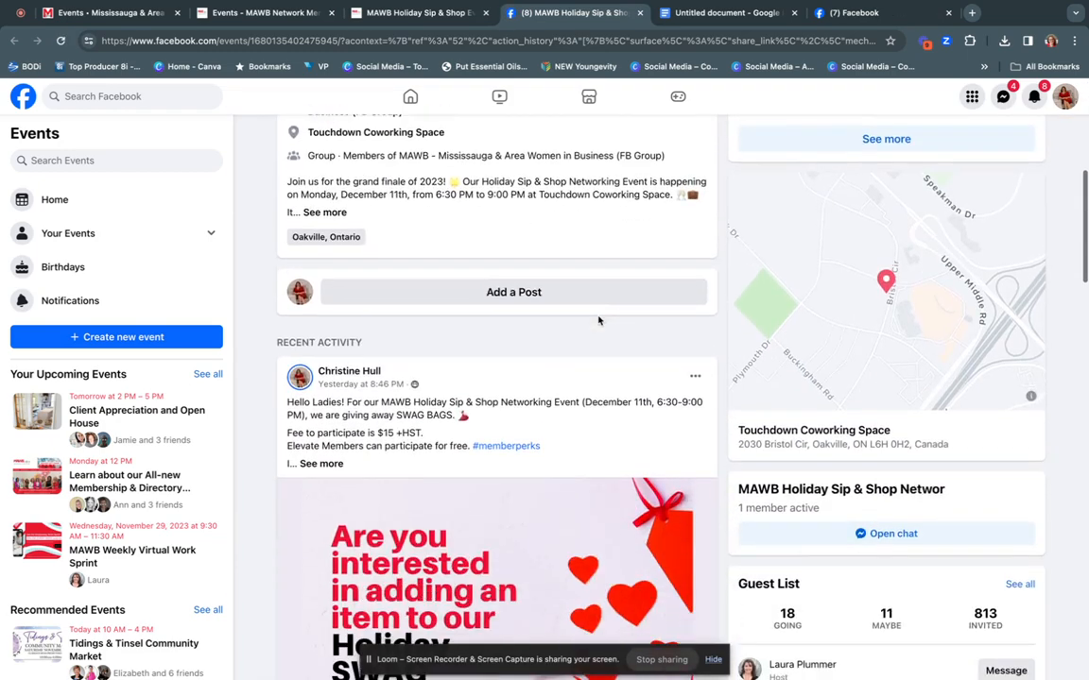
{"action": "scroll", "coordinate": [599, 302], "scroll_direction": "up", "scroll_amount": 6}
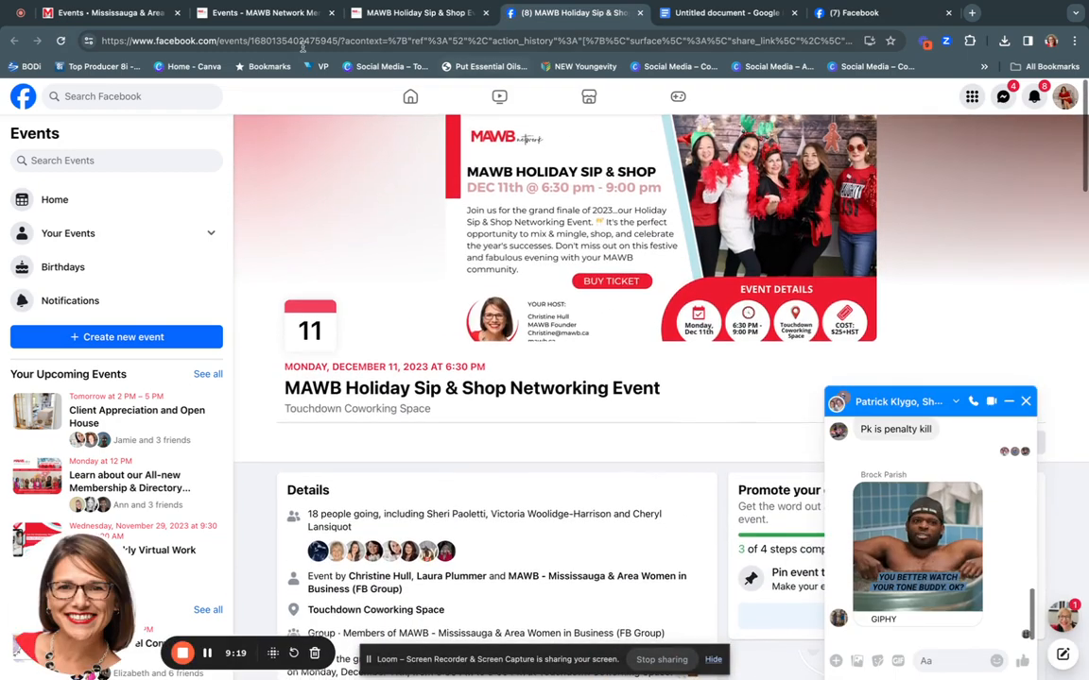
Return to the public event post and review its description, registration link, contact e-mail link, photo and tags
{"action": "left_click", "coordinate": [275, 21]}
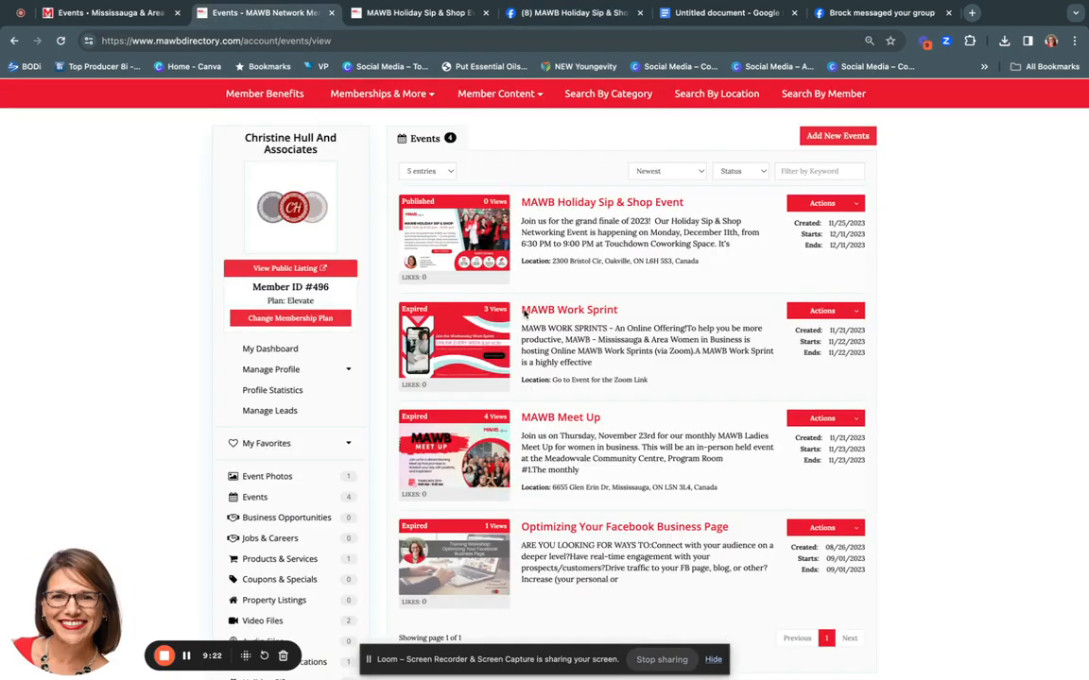
{"action": "left_click", "coordinate": [415, 13]}
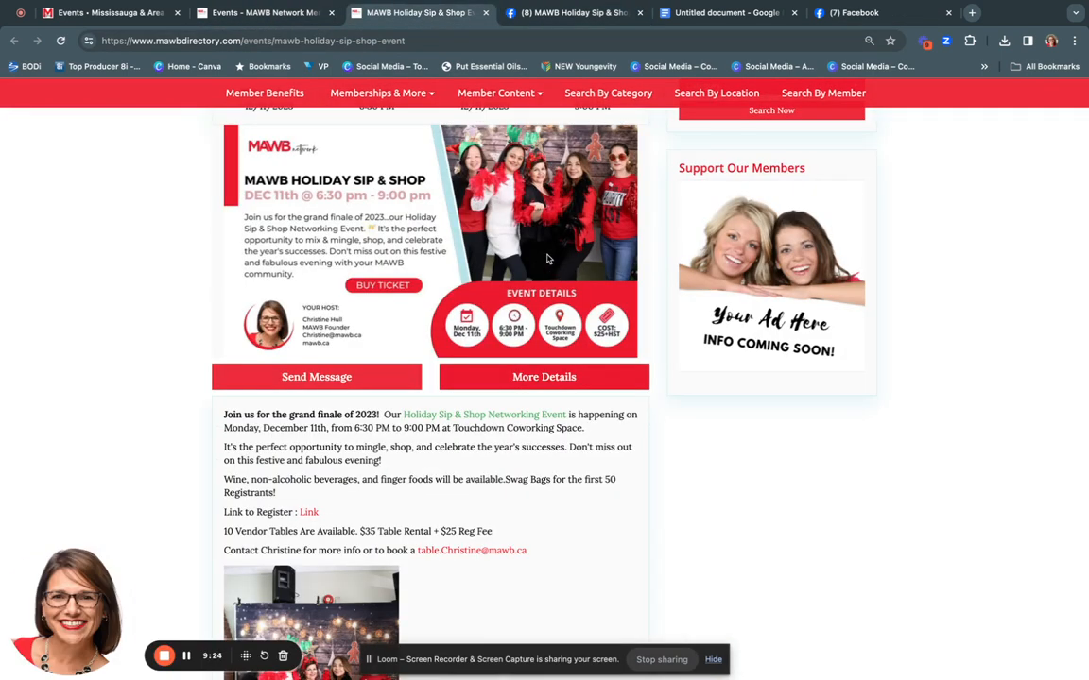
{"action": "scroll", "coordinate": [346, 557], "scroll_direction": "down", "scroll_amount": 3}
{"action": "scroll", "coordinate": [252, 465], "scroll_direction": "up", "scroll_amount": 4}
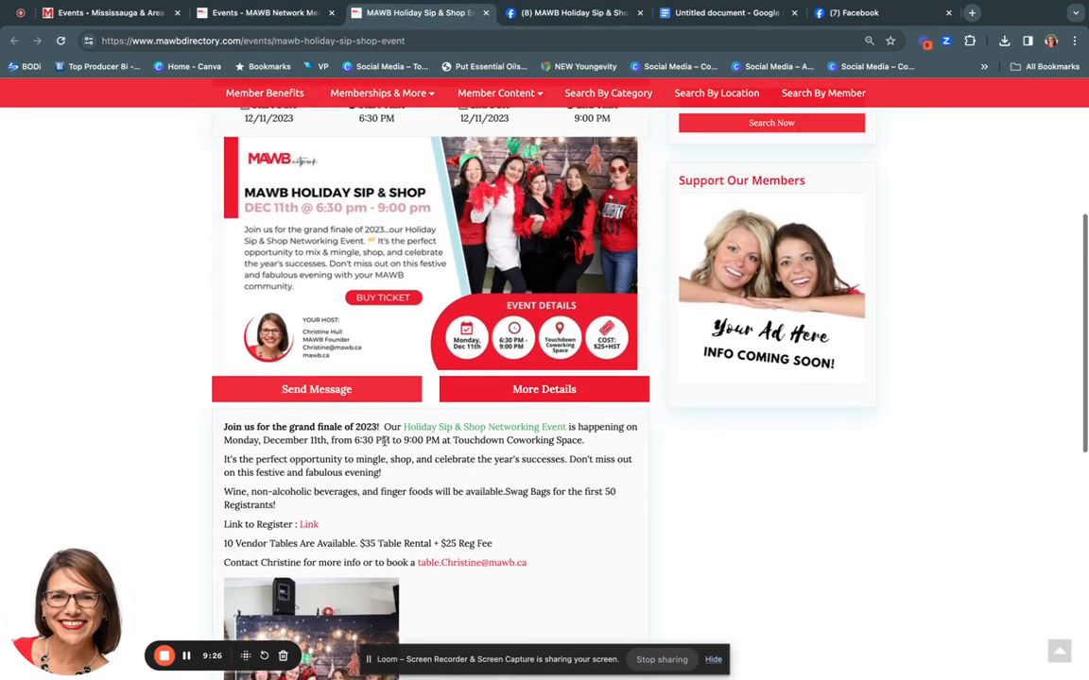
{"action": "scroll", "coordinate": [461, 455], "scroll_direction": "down", "scroll_amount": 3}
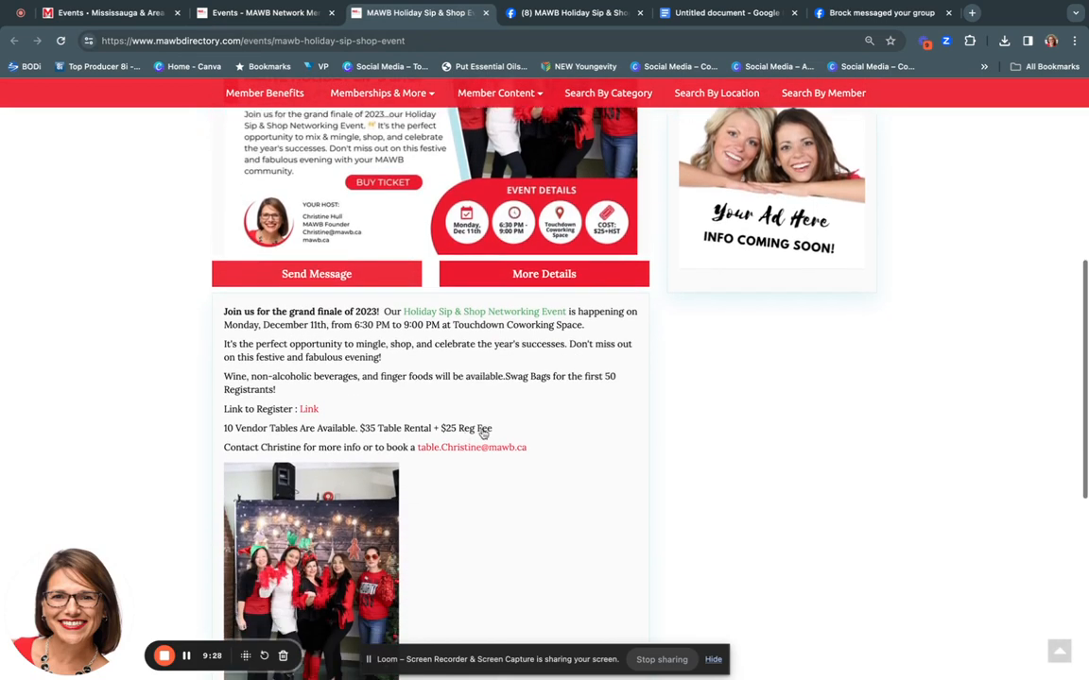
{"action": "scroll", "coordinate": [356, 454], "scroll_direction": "down", "scroll_amount": 1}
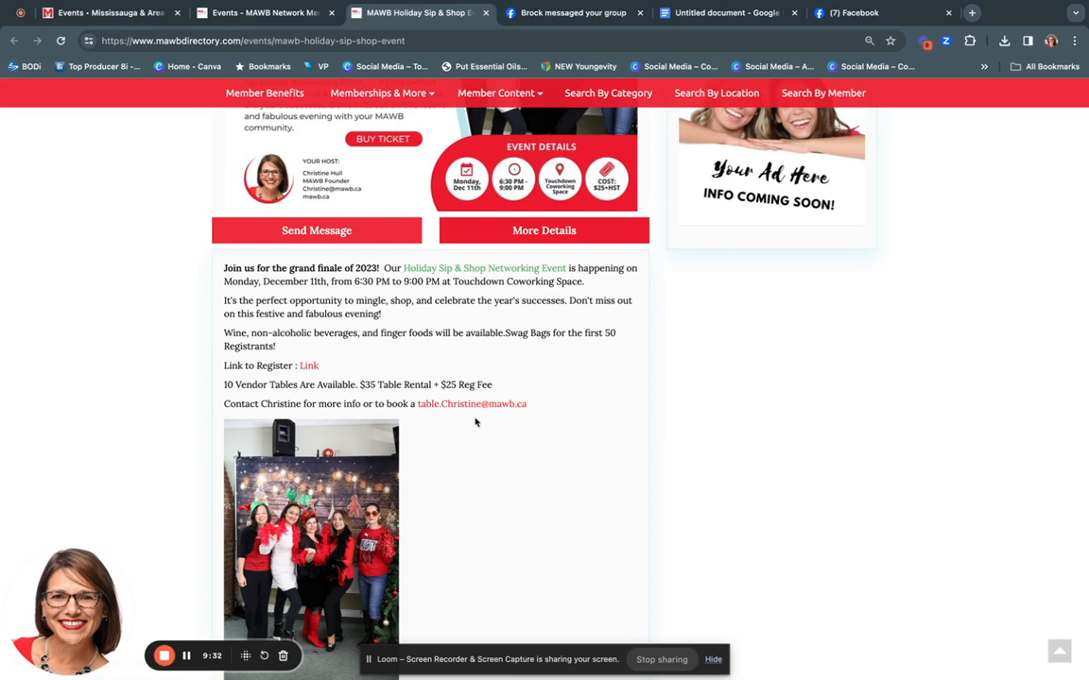
{"action": "scroll", "coordinate": [474, 424], "scroll_direction": "down", "scroll_amount": 1}
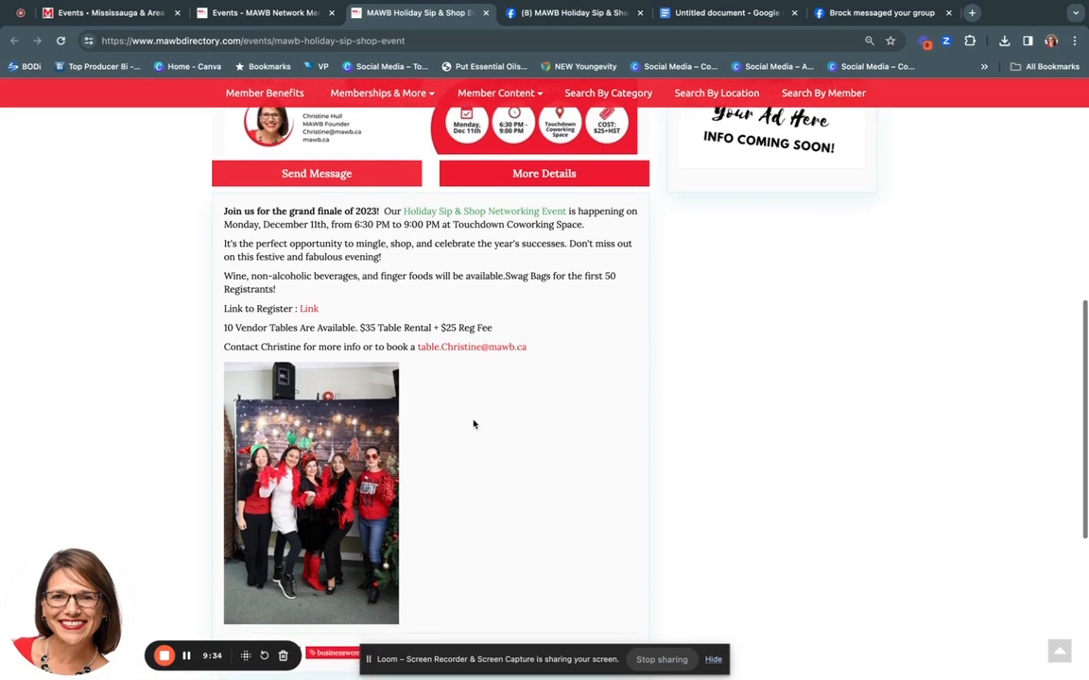
{"action": "scroll", "coordinate": [474, 376], "scroll_direction": "down", "scroll_amount": 1}
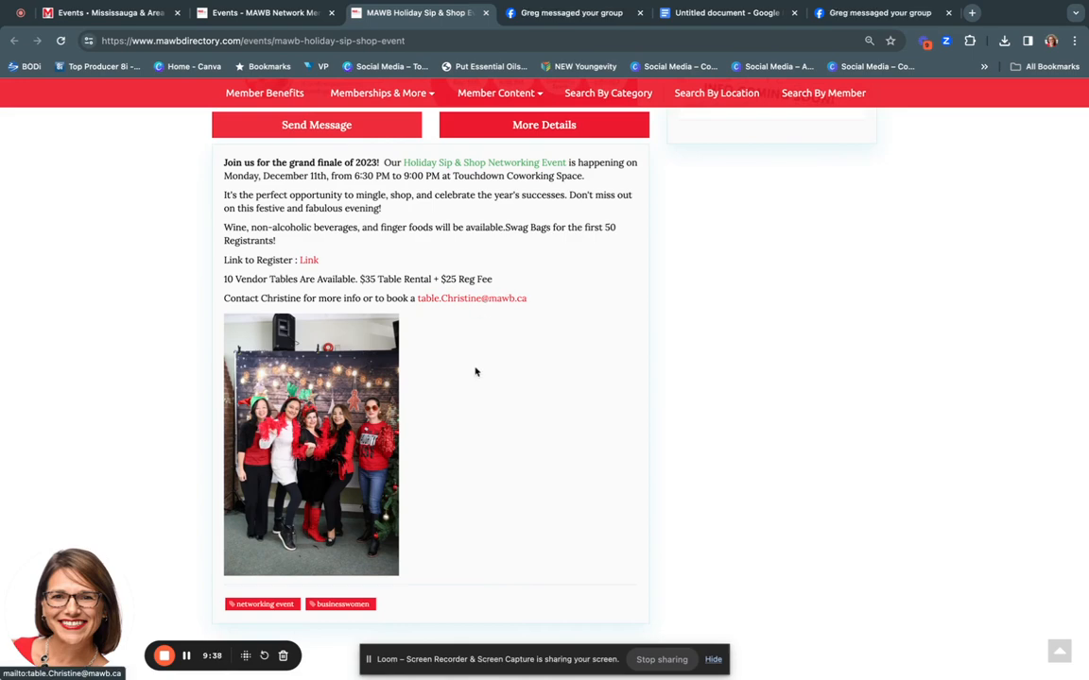
{"action": "scroll", "coordinate": [477, 369], "scroll_direction": "down", "scroll_amount": 1}
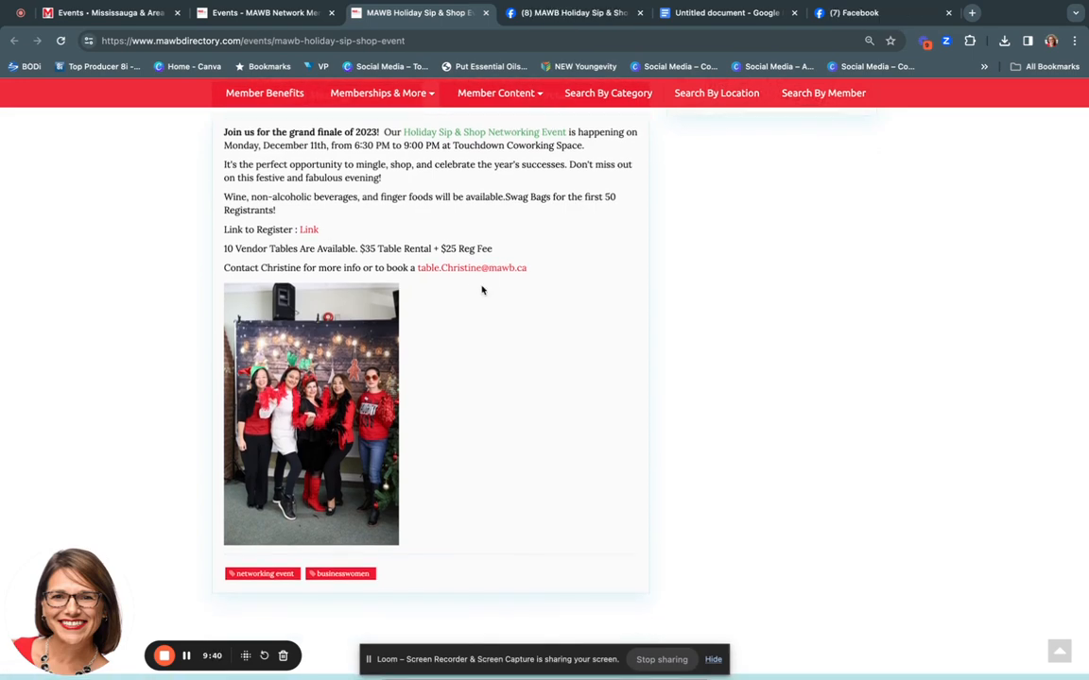
{"action": "scroll", "coordinate": [482, 290], "scroll_direction": "down", "scroll_amount": 1}
{"action": "scroll", "coordinate": [482, 290], "scroll_direction": "up", "scroll_amount": 1}
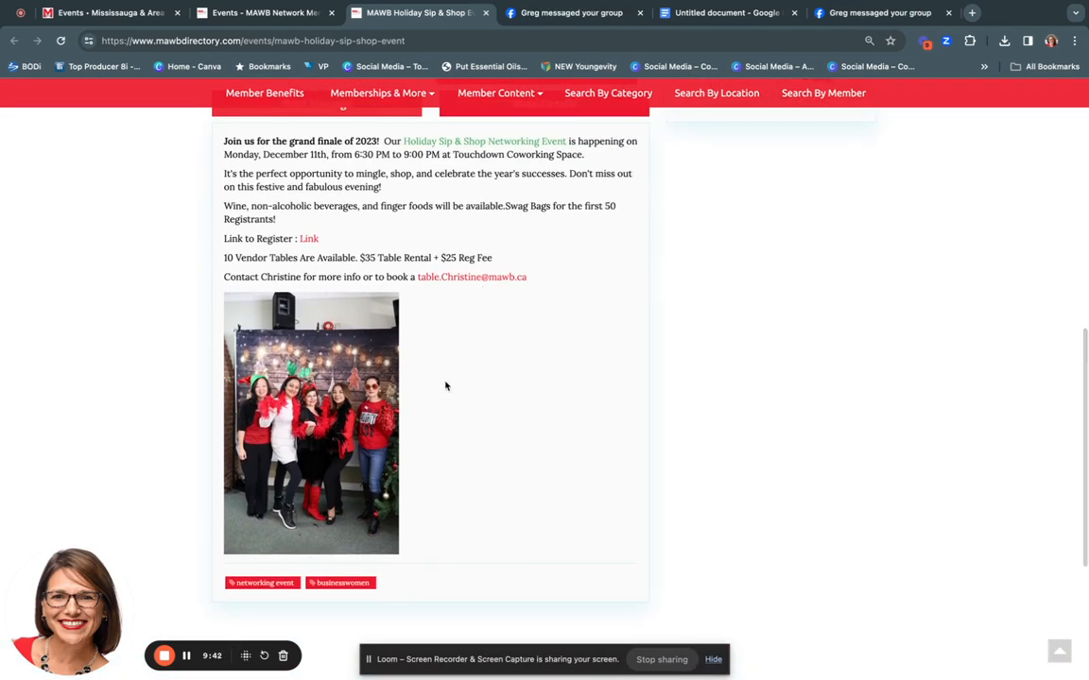
Go from the public event post to the member account's dashboard
{"action": "scroll", "coordinate": [446, 385], "scroll_direction": "up", "scroll_amount": 5}
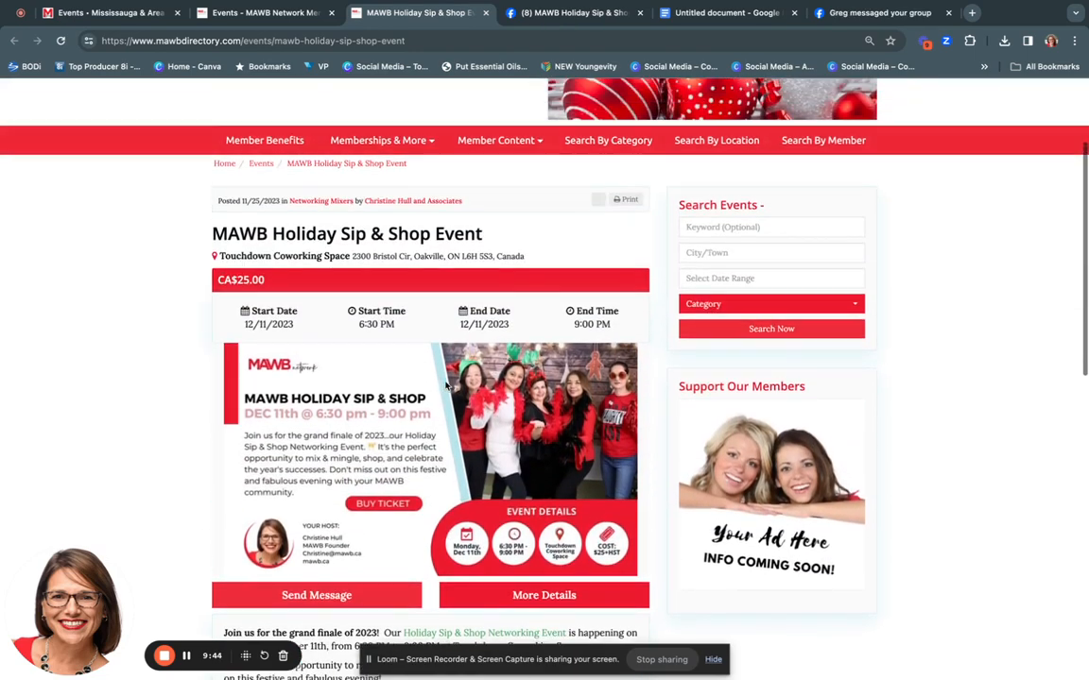
{"action": "scroll", "coordinate": [446, 386], "scroll_direction": "up", "scroll_amount": 1}
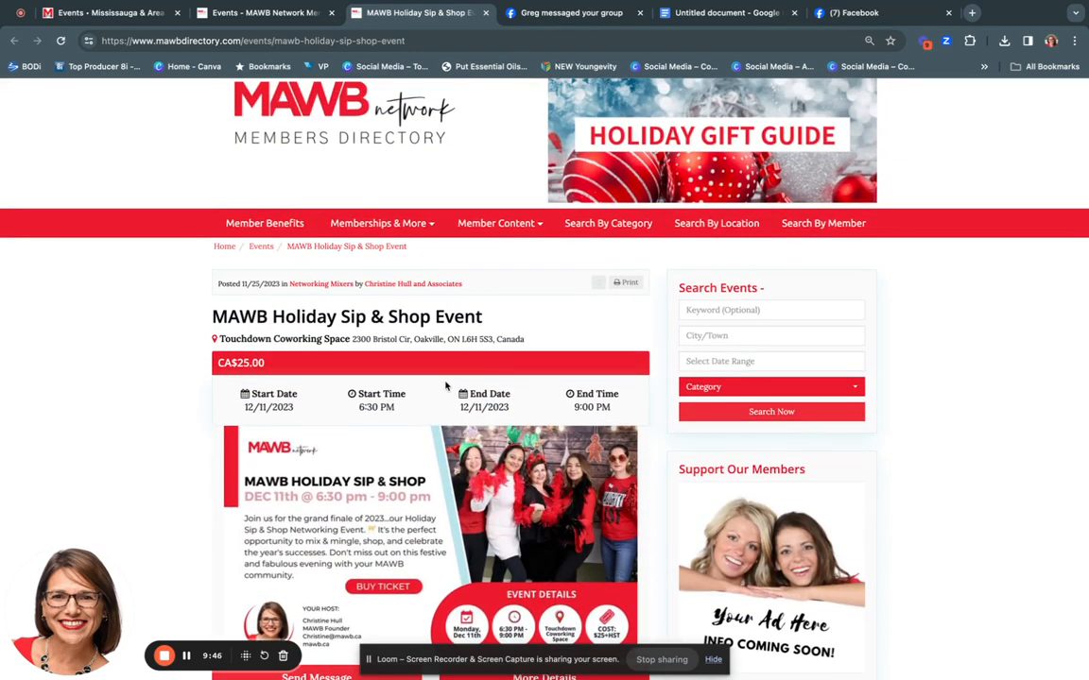
{"action": "scroll", "coordinate": [446, 385], "scroll_direction": "up", "scroll_amount": 1}
{"action": "scroll", "coordinate": [446, 382], "scroll_direction": "up", "scroll_amount": 1}
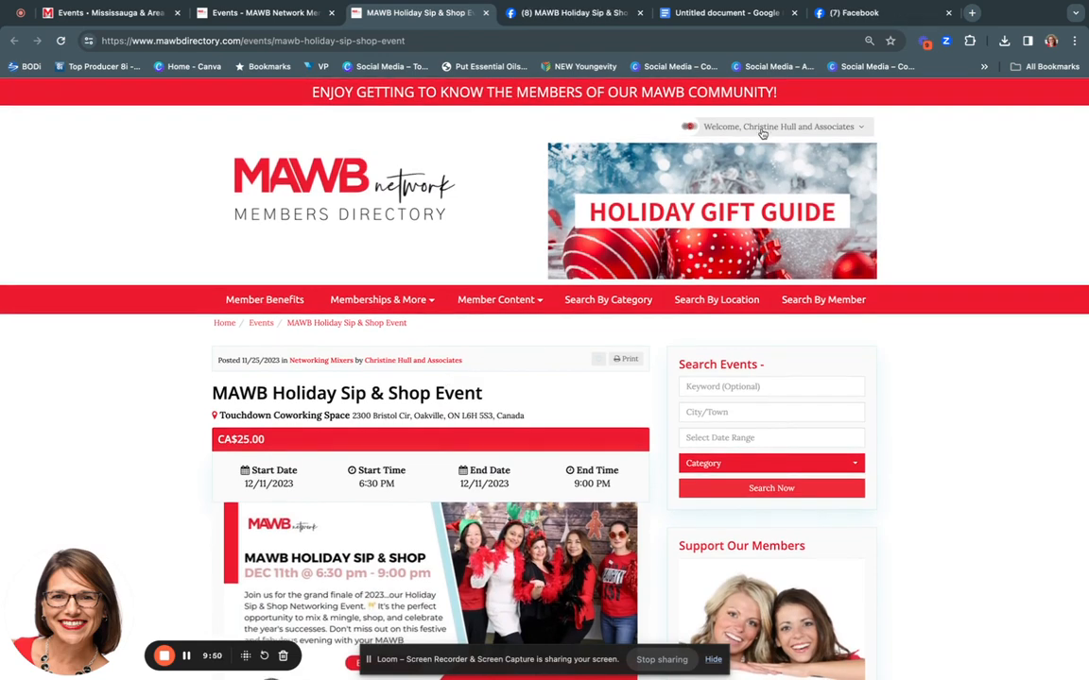
{"action": "left_click", "coordinate": [770, 128]}
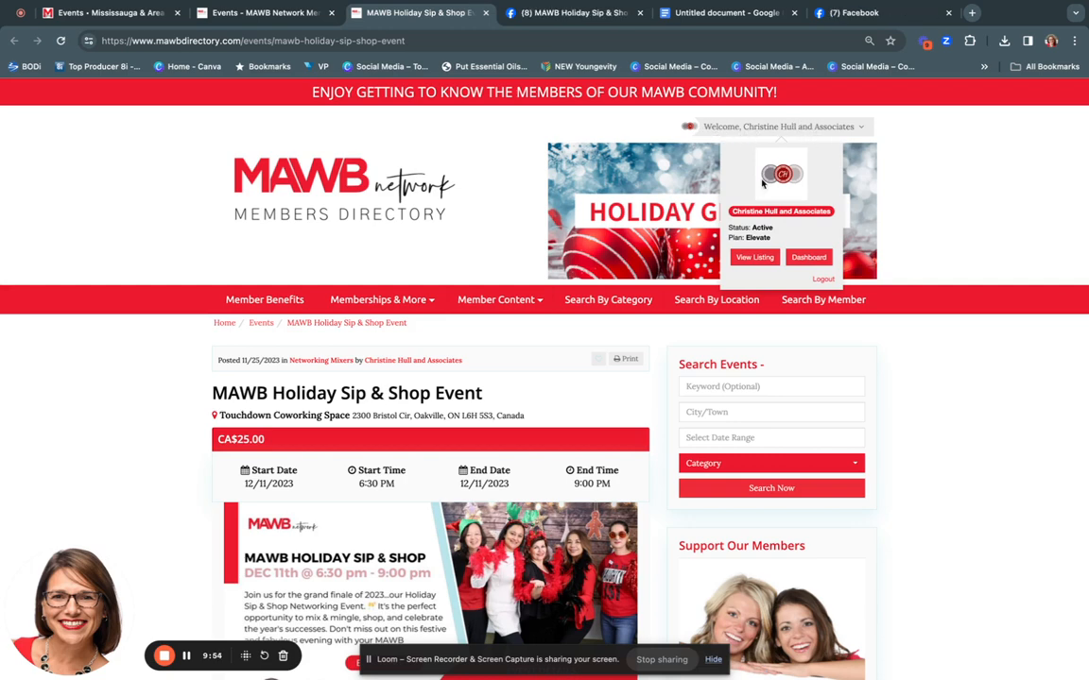
{"action": "left_click", "coordinate": [804, 258]}
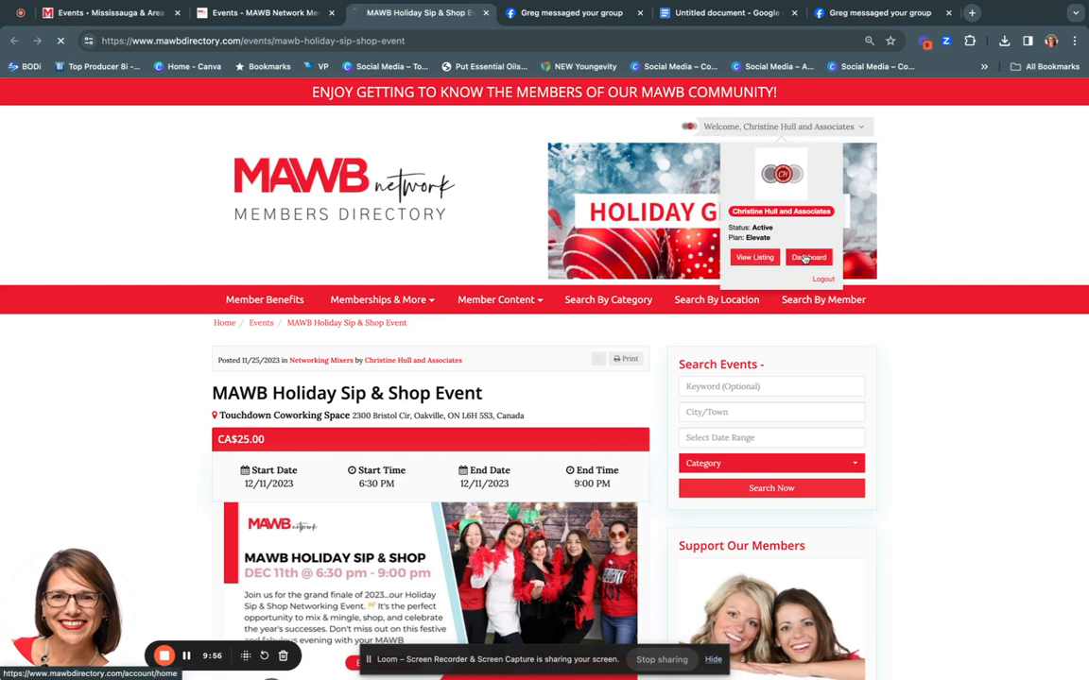
Look over the dashboard's content publishing options, profile management and account details sections
{"action": "scroll", "coordinate": [548, 416], "scroll_direction": "down", "scroll_amount": 3}
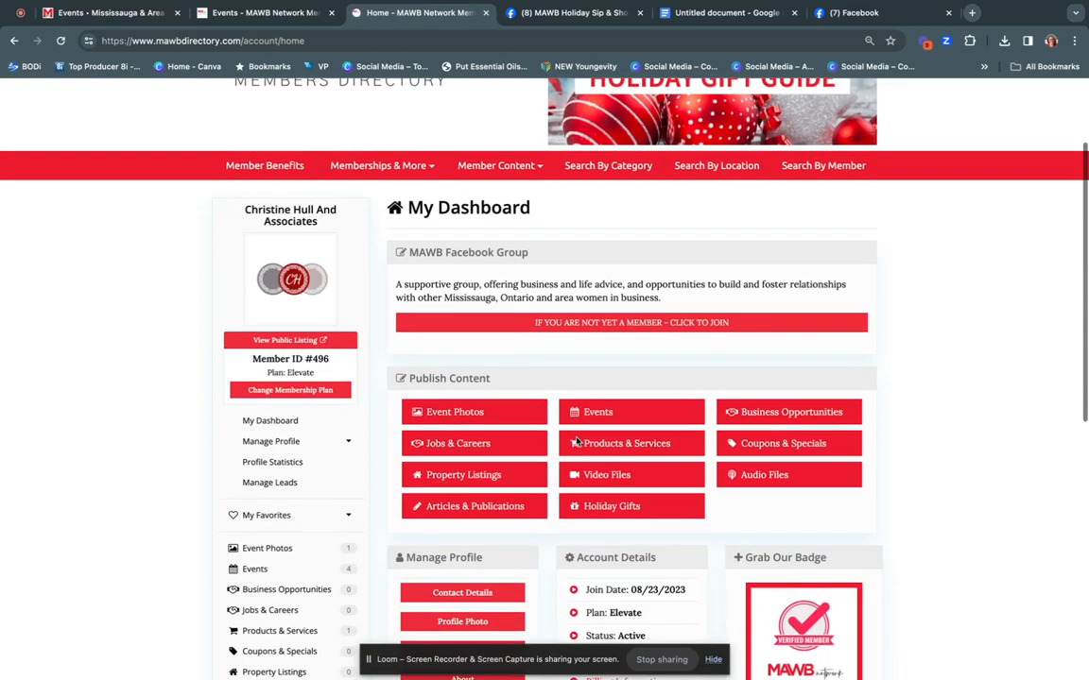
{"action": "scroll", "coordinate": [529, 365], "scroll_direction": "down", "scroll_amount": 2}
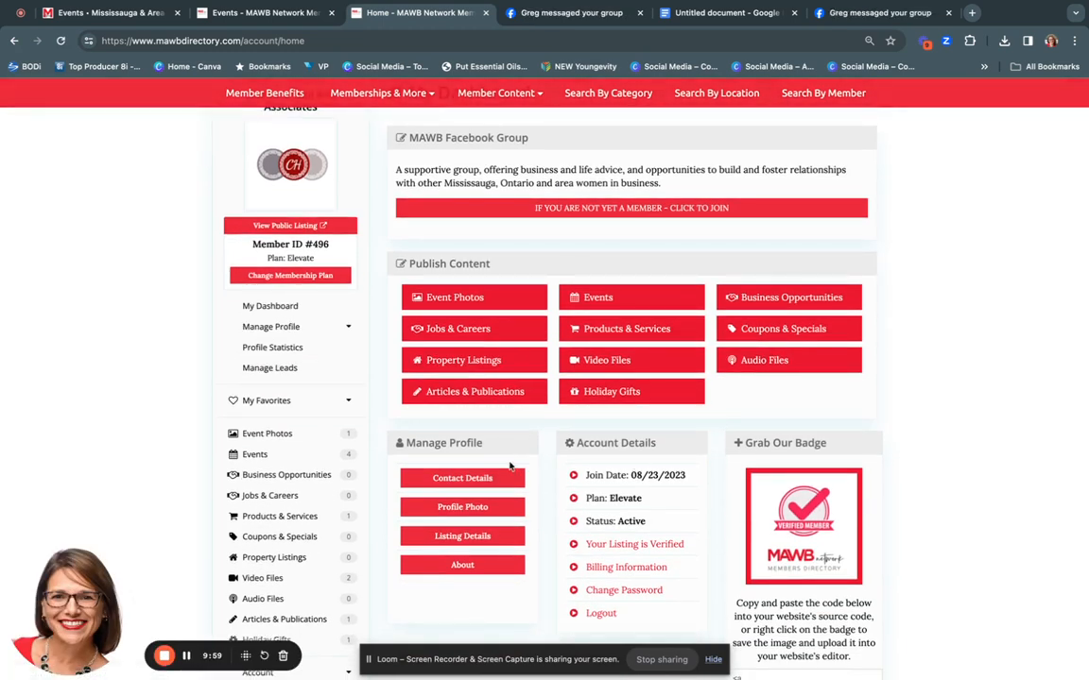
{"action": "scroll", "coordinate": [586, 388], "scroll_direction": "down", "scroll_amount": 1}
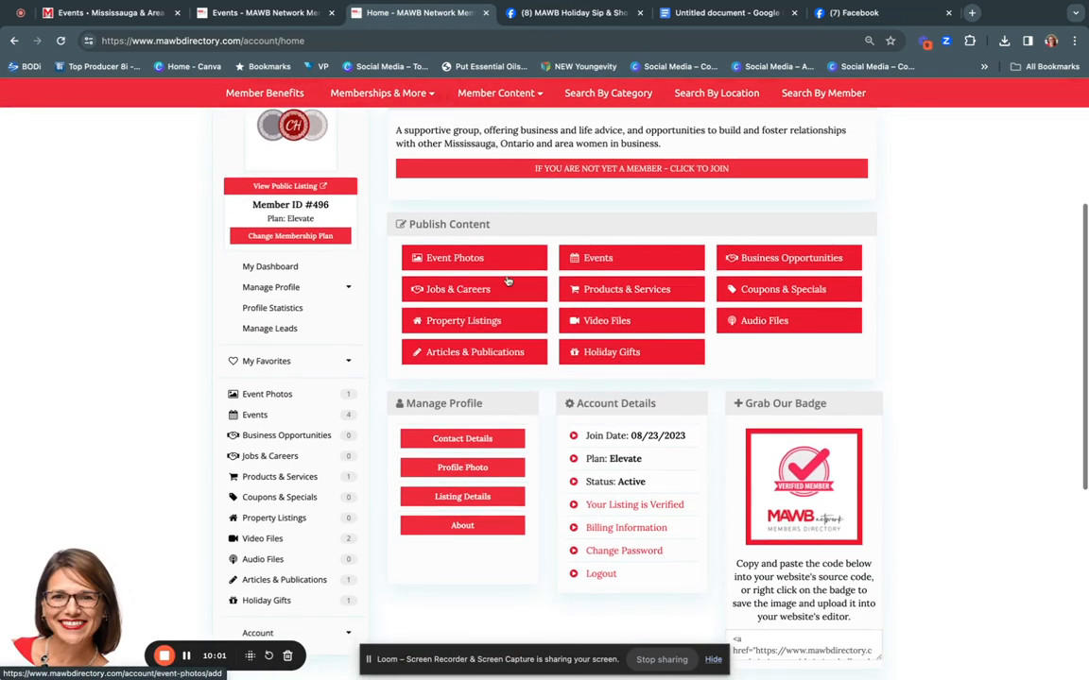
{"action": "scroll", "coordinate": [596, 374], "scroll_direction": "down", "scroll_amount": 1}
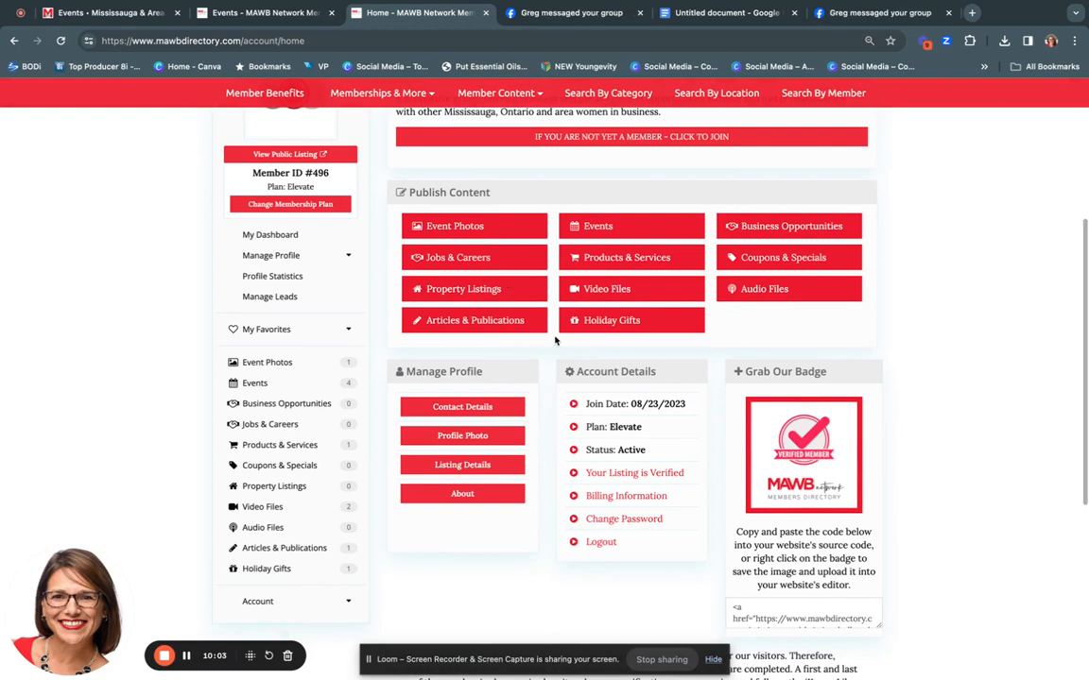
{"action": "scroll", "coordinate": [556, 341], "scroll_direction": "down", "scroll_amount": 1}
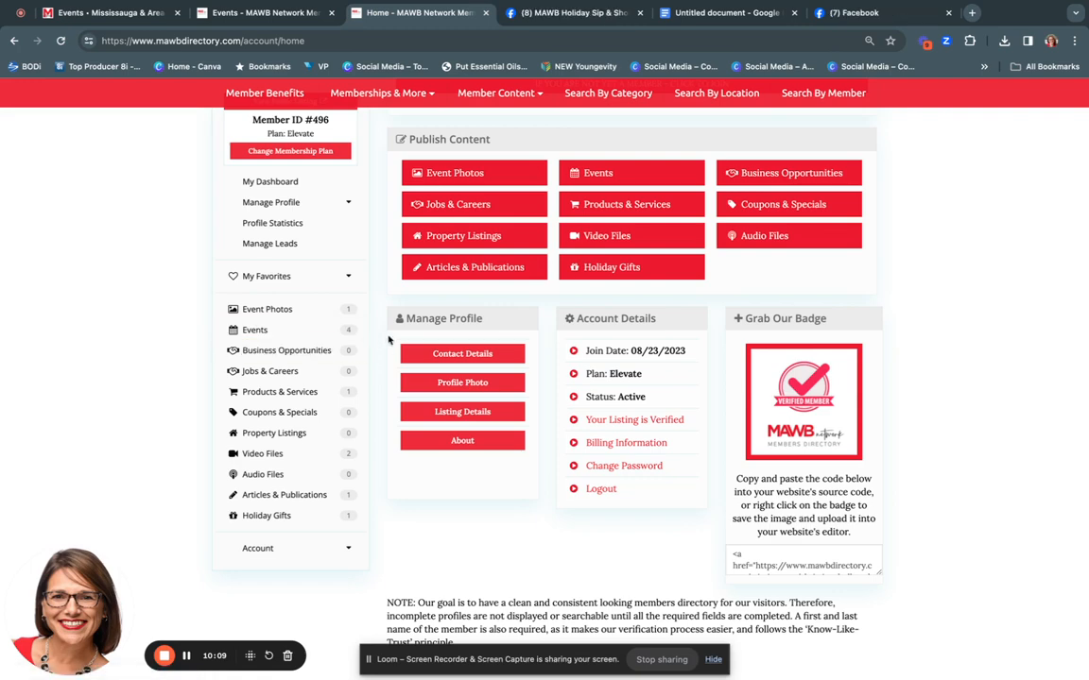
{"action": "scroll", "coordinate": [480, 388], "scroll_direction": "down", "scroll_amount": 1}
{"action": "scroll", "coordinate": [482, 388], "scroll_direction": "up", "scroll_amount": 3}
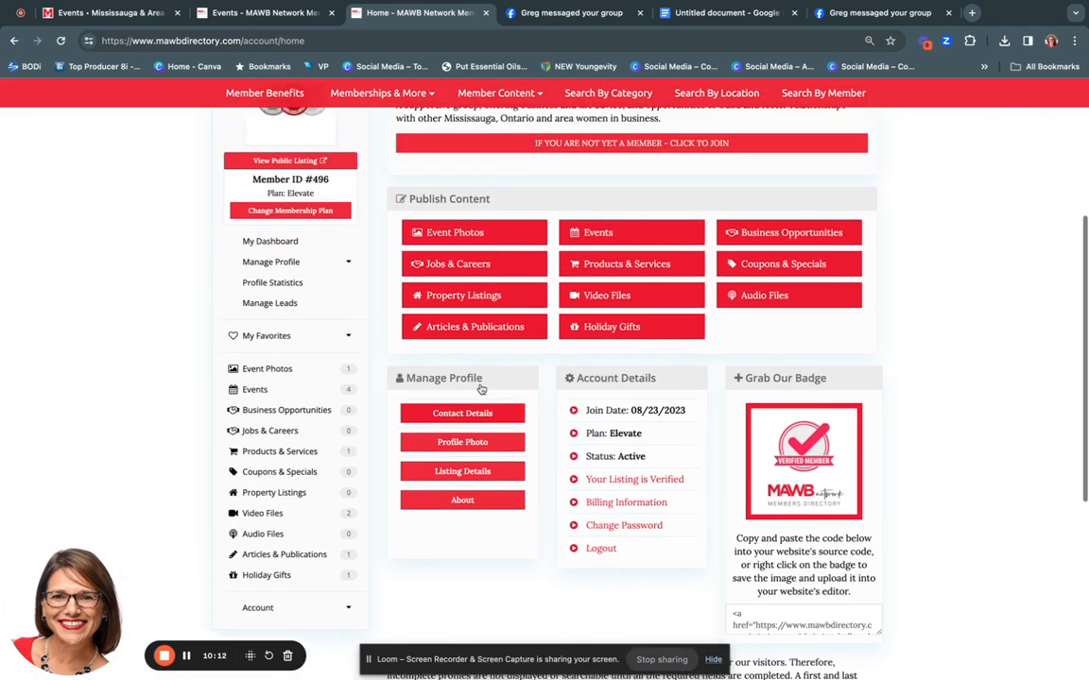